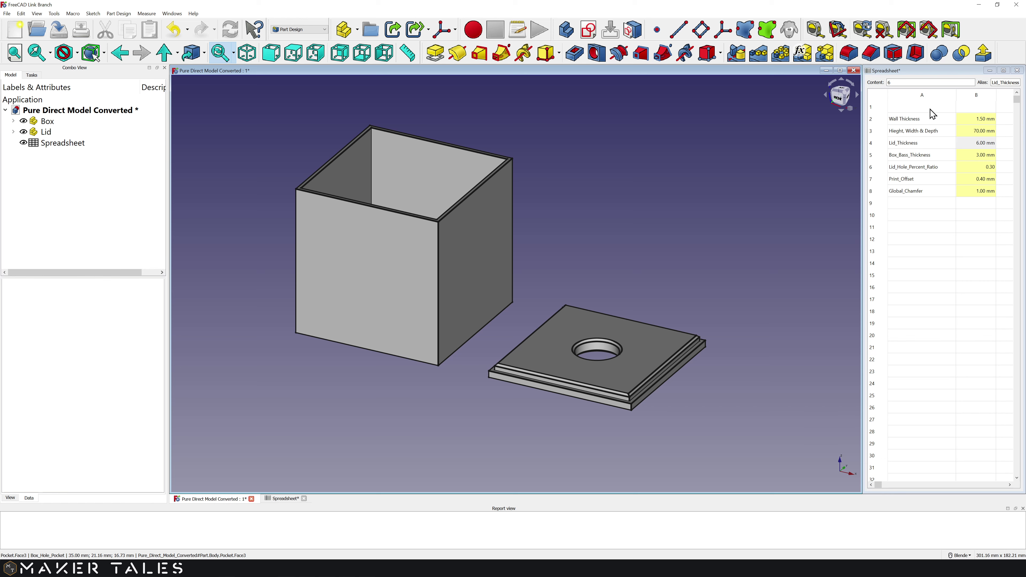
# Step: Set the Height, Width & Depth value in cell B3 to 50
pyautogui.click(924, 76)
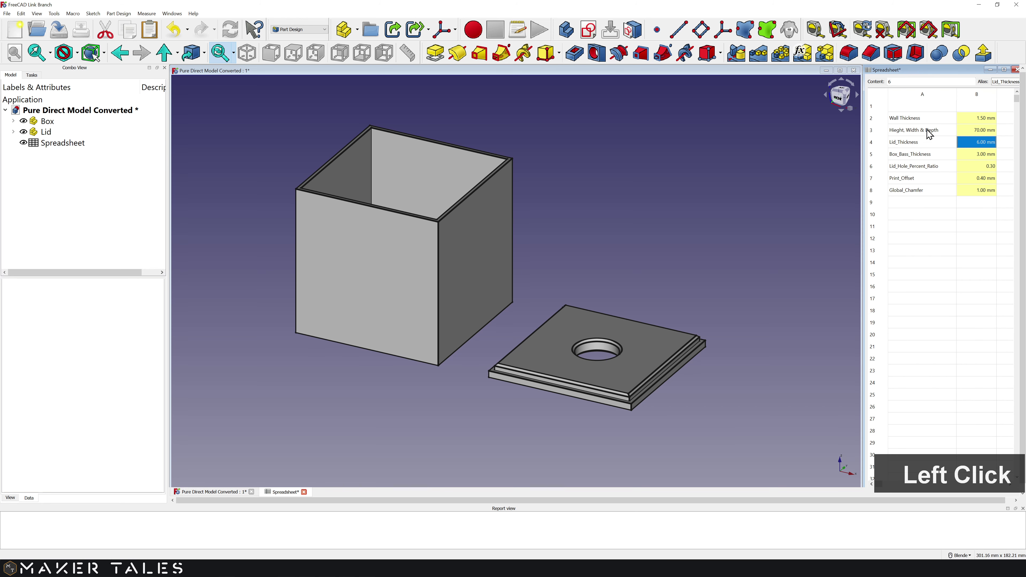
pyautogui.click(972, 131)
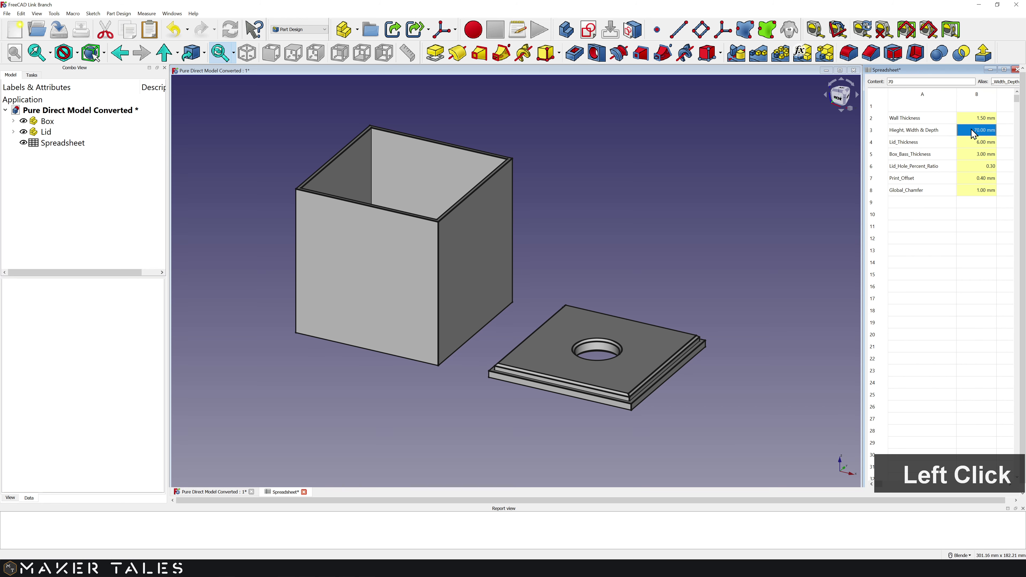
pyautogui.write('50')
pyautogui.press('Return')
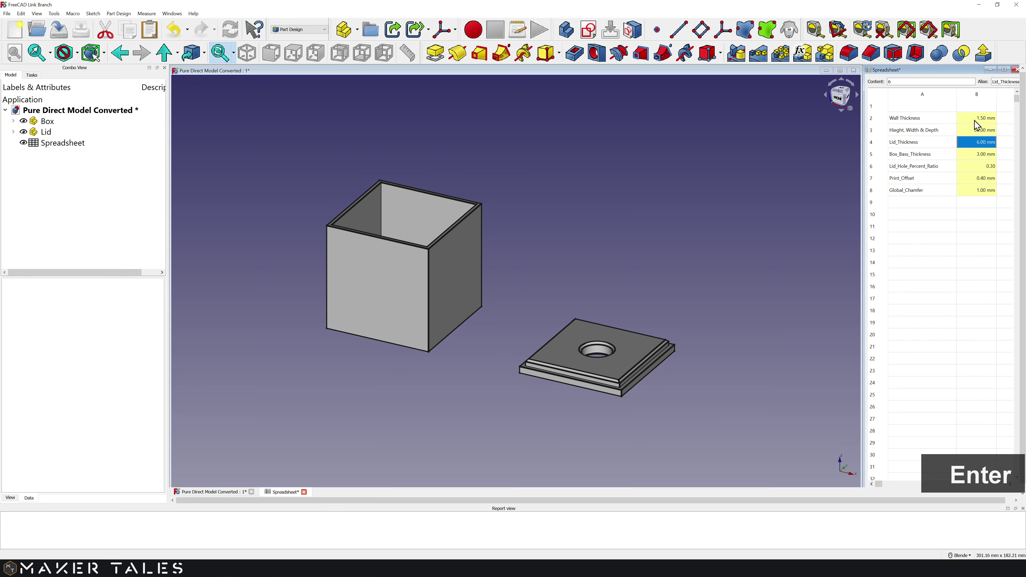
# Step: Try a 4 mm wall thickness in B2, restore it to 1.5 mm, and zoom onto the lid
pyautogui.click(977, 123)
pyautogui.write('4')
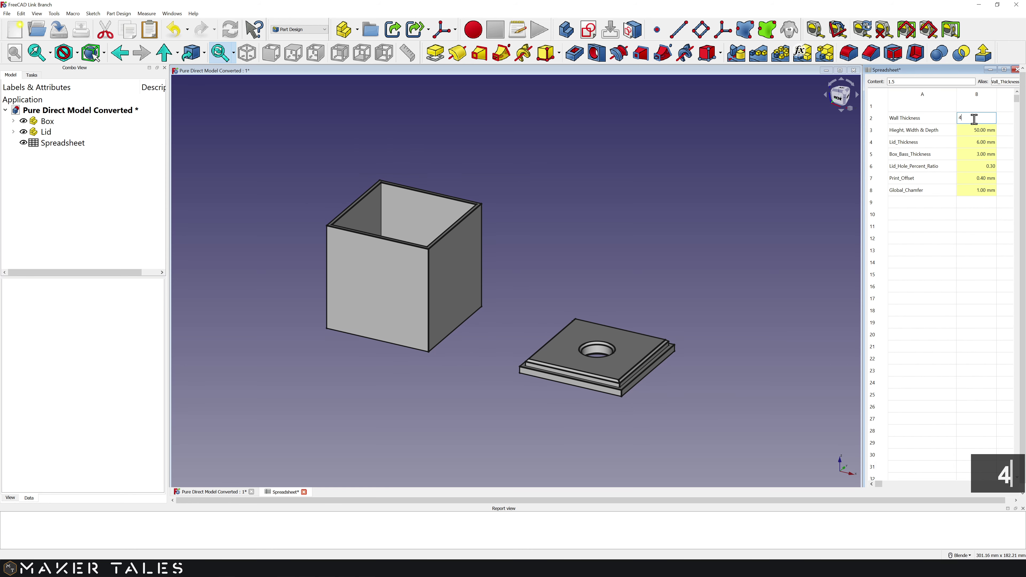
pyautogui.press('Return')
pyautogui.click(974, 119)
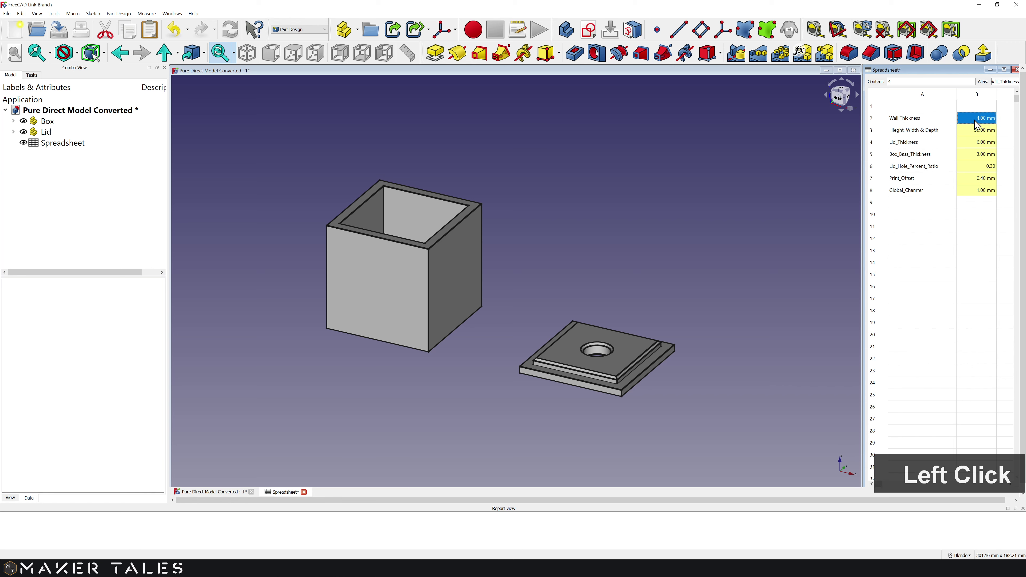
pyautogui.write('1.5')
pyautogui.press('Return')
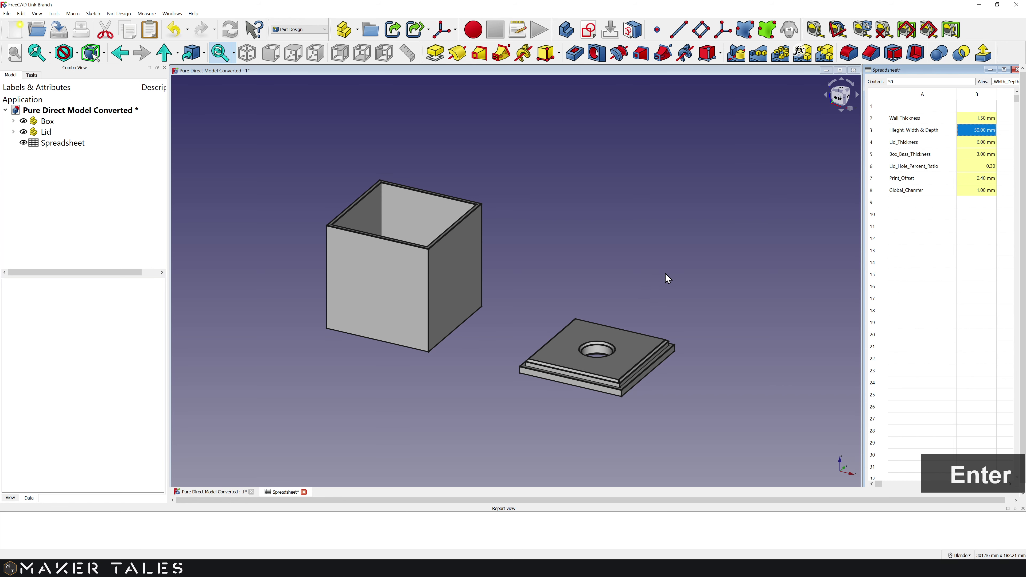
pyautogui.moveTo(668, 279); pyautogui.dragTo(628, 231, button='middle')
pyautogui.scroll(5, 564, 239)
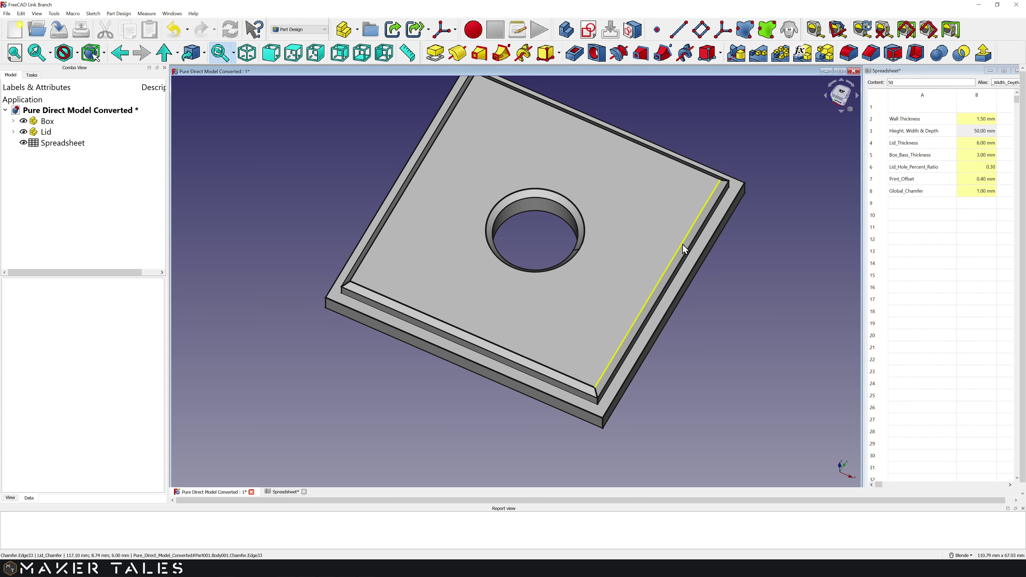
# Step: Orbit to view the lid from below, then zoom out and pan to frame both box and lid
pyautogui.middleClick(683, 244)
pyautogui.moveTo(682, 243); pyautogui.dragTo(678, 222, button='middle')
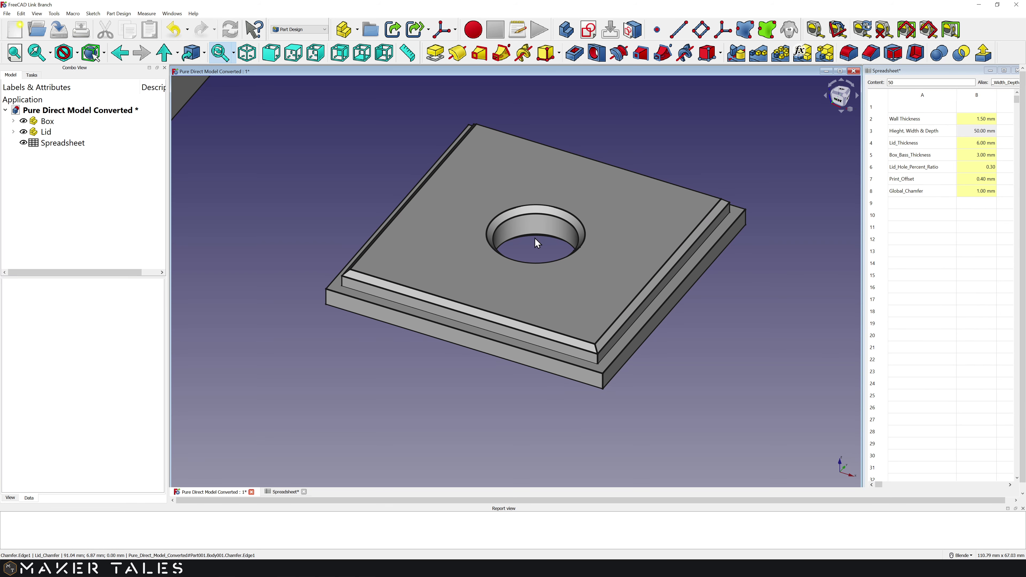
pyautogui.scroll(-3, 548, 234)
pyautogui.scroll(-2, 546, 234)
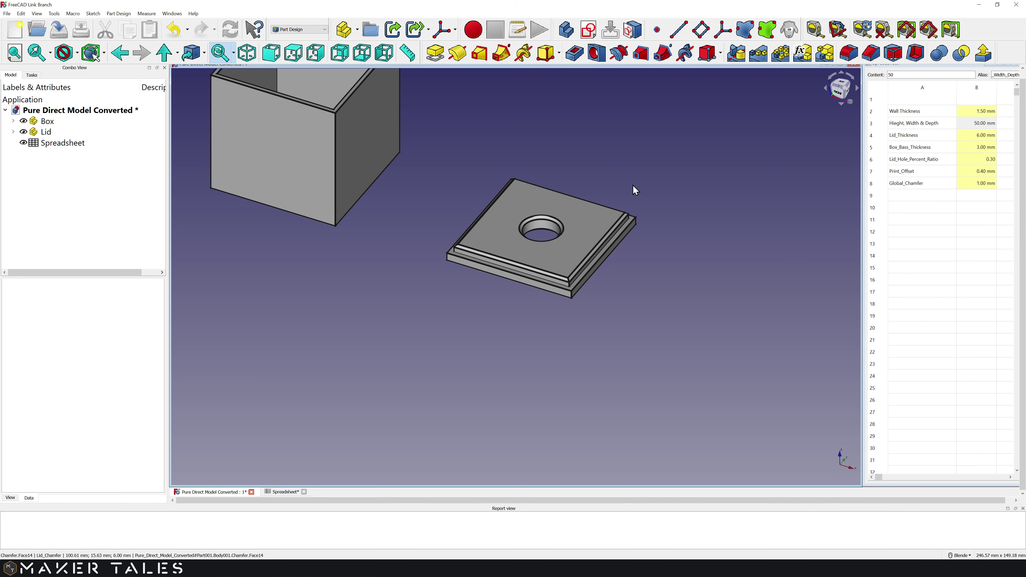
pyautogui.keyDown('shift'); pyautogui.moveTo(632, 193); pyautogui.dragTo(641, 287, button='middle'); pyautogui.keyUp('shift')
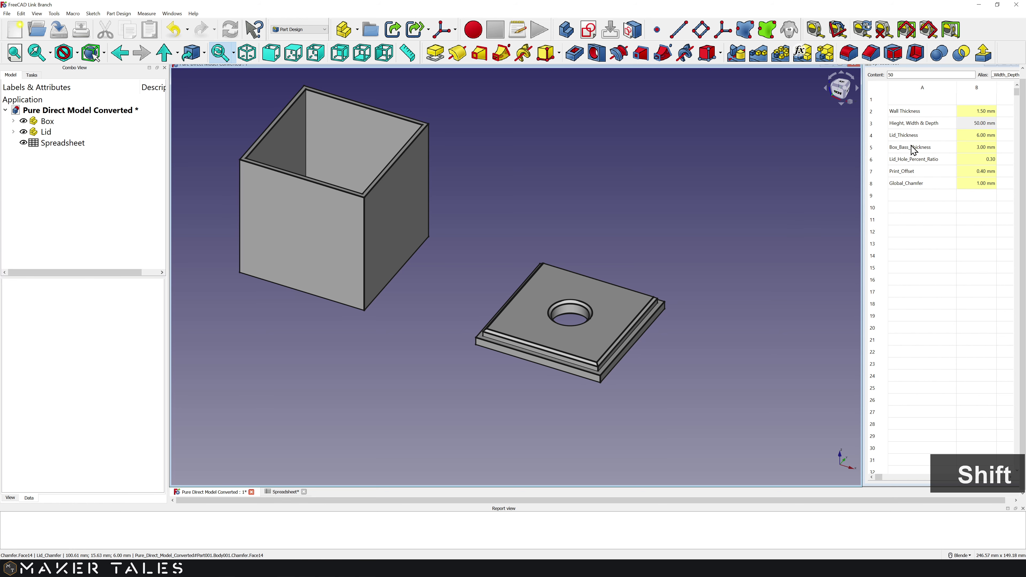
# Step: Shrink the Height, Width & Depth in B3 to 10 and inspect the tiny parts
pyautogui.click(982, 126)
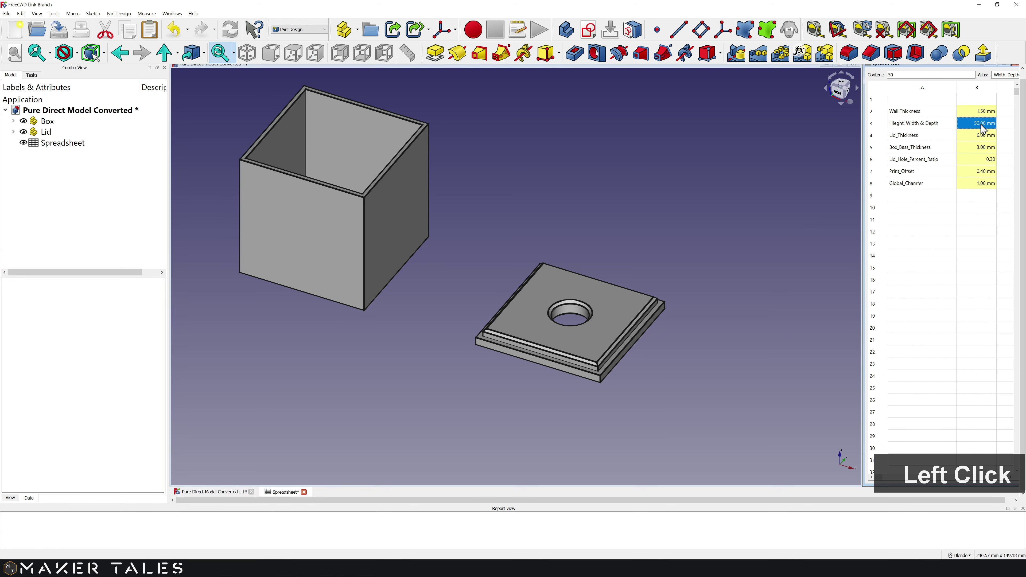
pyautogui.write('10')
pyautogui.press('Return')
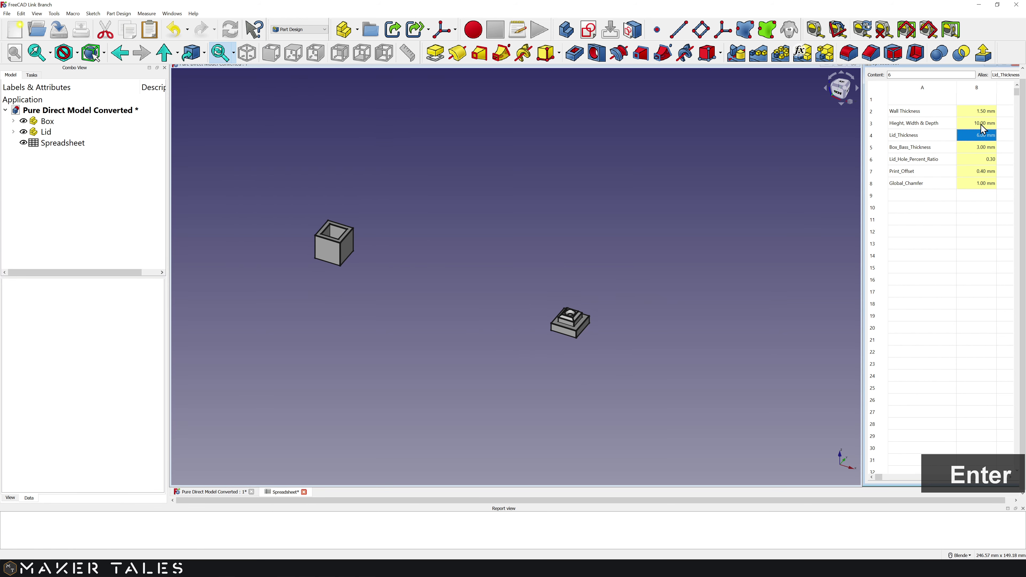
pyautogui.scroll(8, 587, 338)
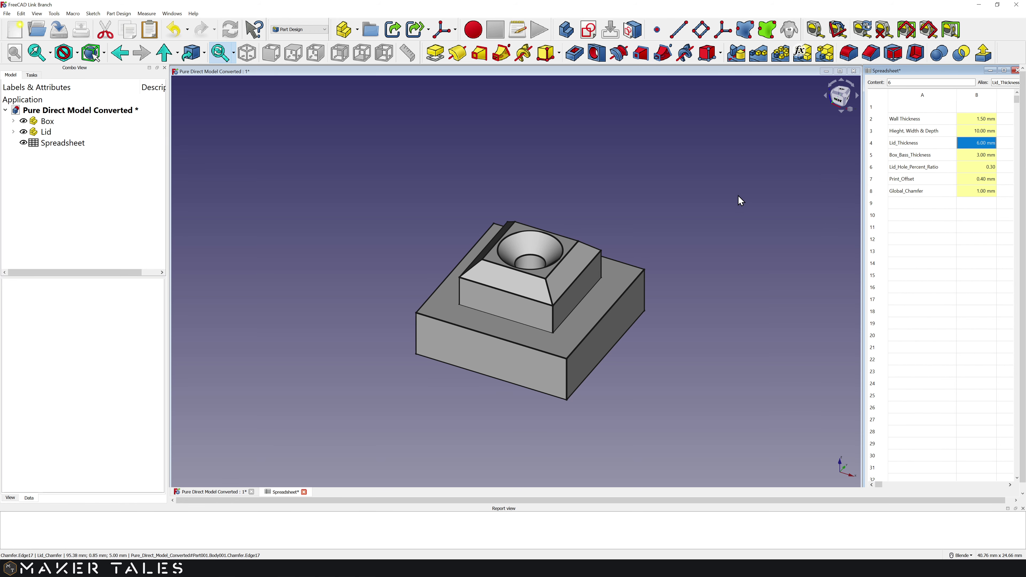
pyautogui.scroll(-5, 739, 195)
pyautogui.keyDown('shift'); pyautogui.moveTo(742, 193); pyautogui.dragTo(798, 207, button='middle'); pyautogui.keyUp('shift')
# Step: Enlarge B3 to 70 and recentre the view on the box and lid
pyautogui.click(978, 125)
pyautogui.write('70')
pyautogui.press('Return')
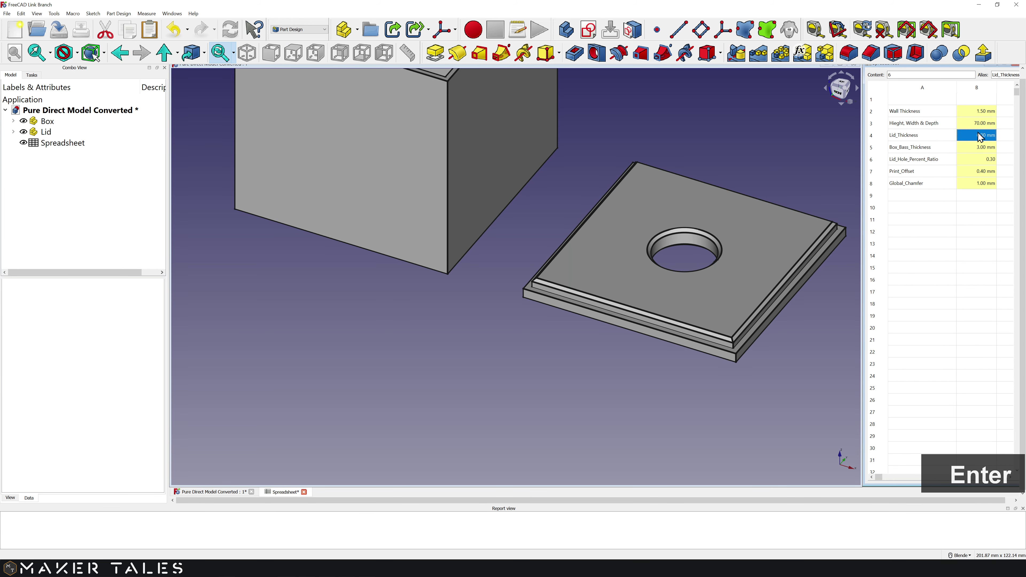
pyautogui.scroll(-2, 816, 160)
pyautogui.scroll(-1, 816, 159)
pyautogui.keyDown('shift'); pyautogui.moveTo(740, 259); pyautogui.dragTo(680, 271, button='middle'); pyautogui.keyUp('shift')
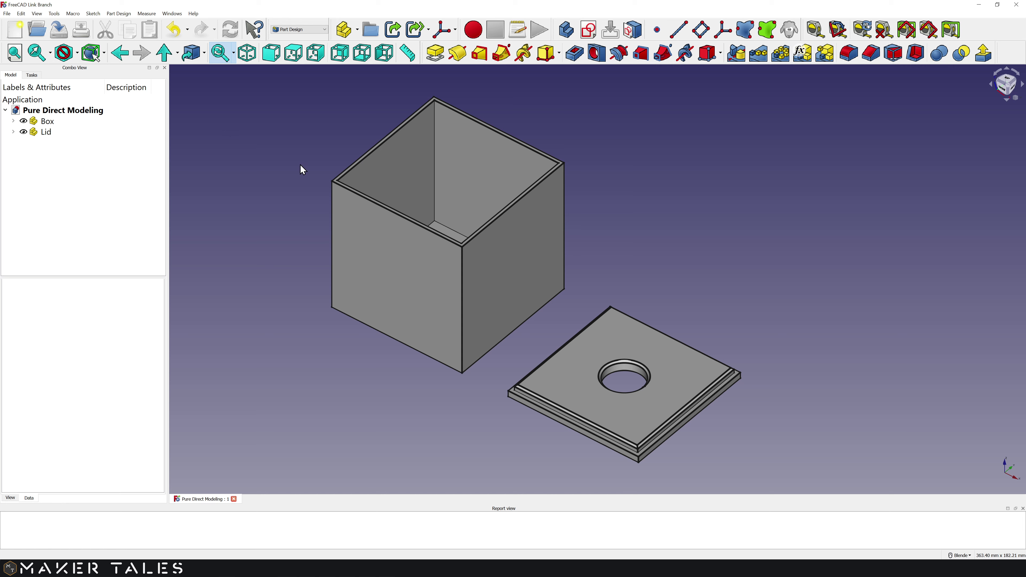
# Step: Save the document under the new name 'Going Parametric'
pyautogui.click(7, 14)
pyautogui.click(22, 83)
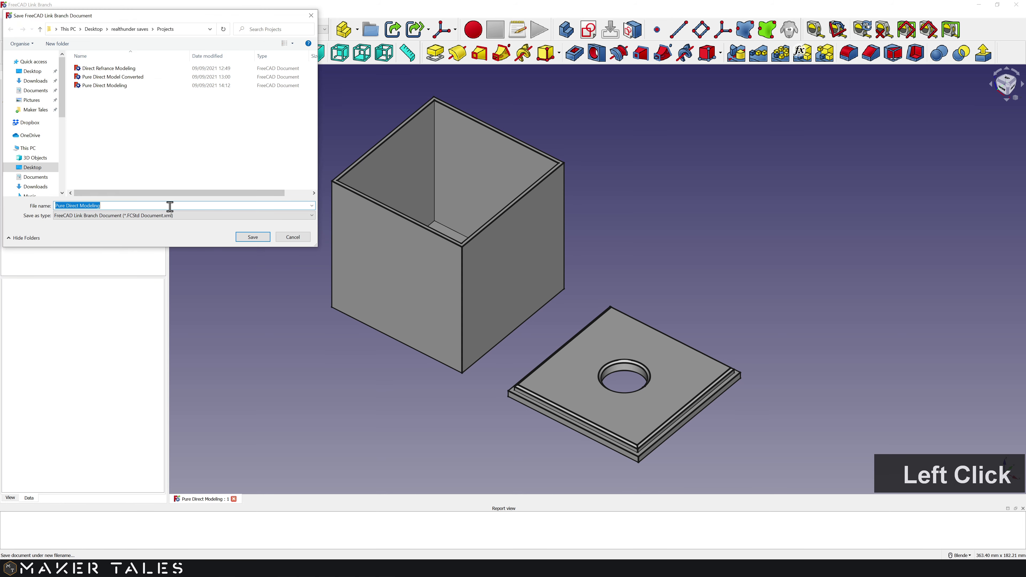
pyautogui.write('Going Parametric')
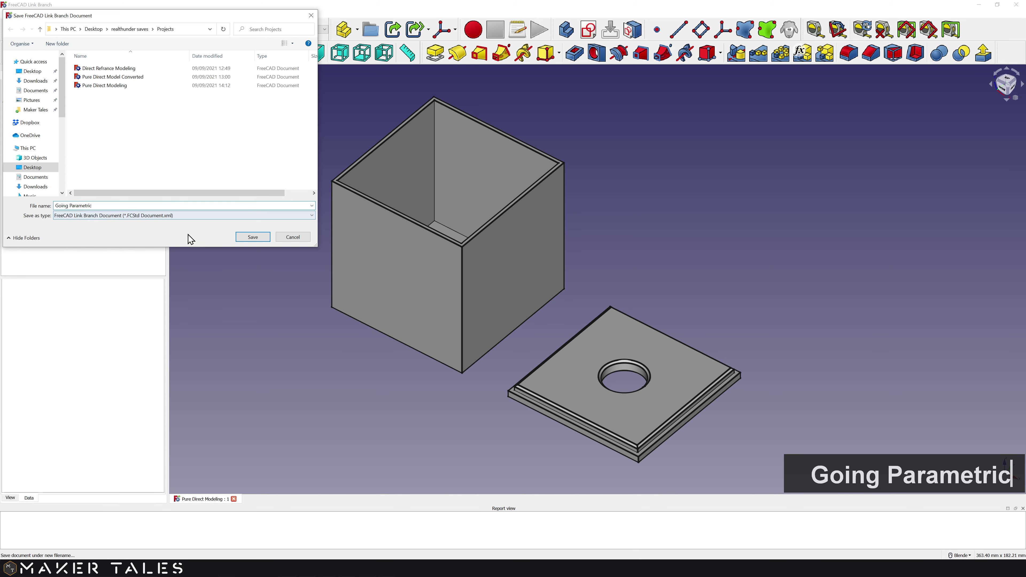
pyautogui.click(253, 238)
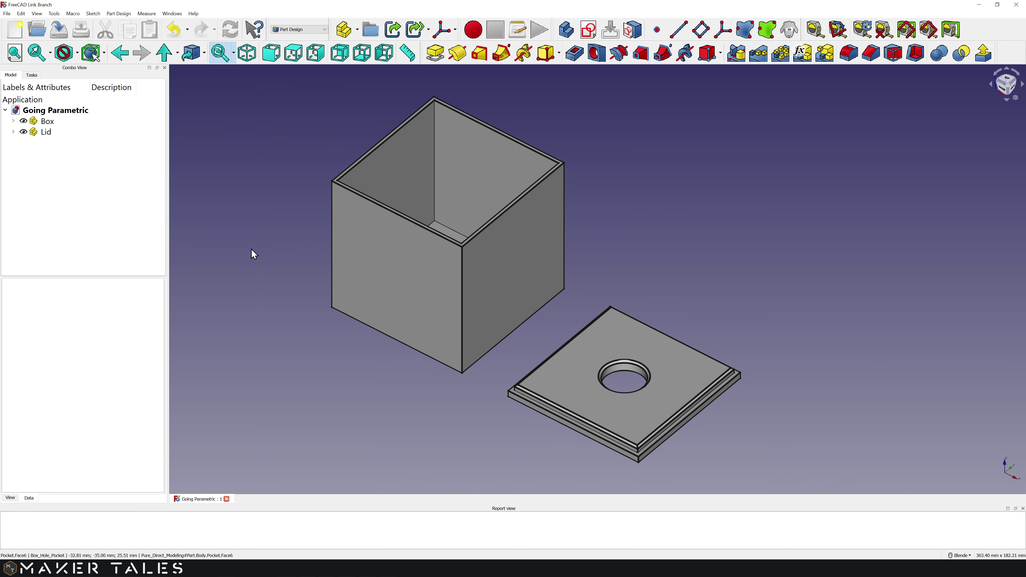
# Step: Switch to the Spreadsheet workbench, create a Spreadsheet object, and open its empty sheet
pyautogui.click(299, 29)
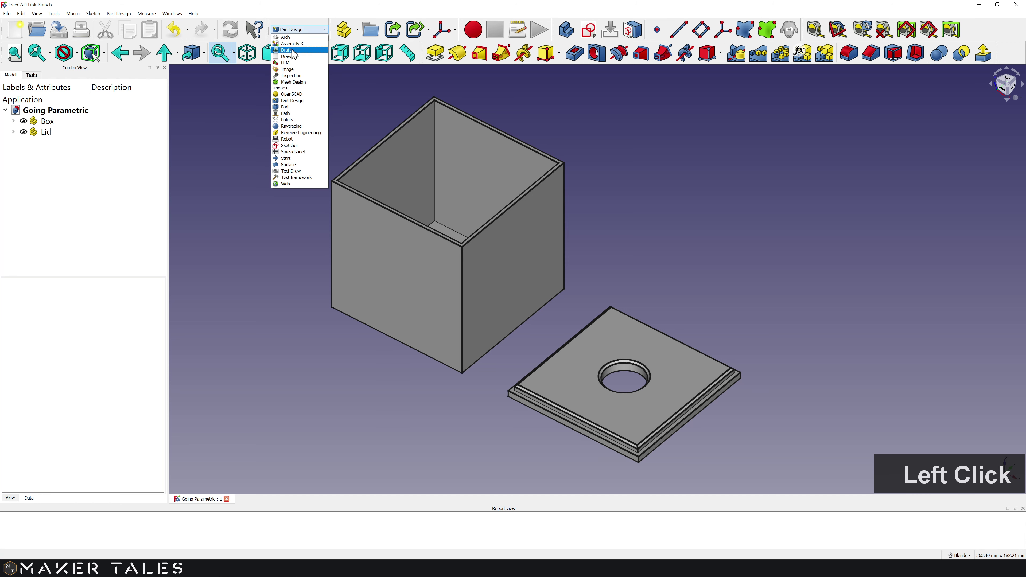
pyautogui.click(311, 153)
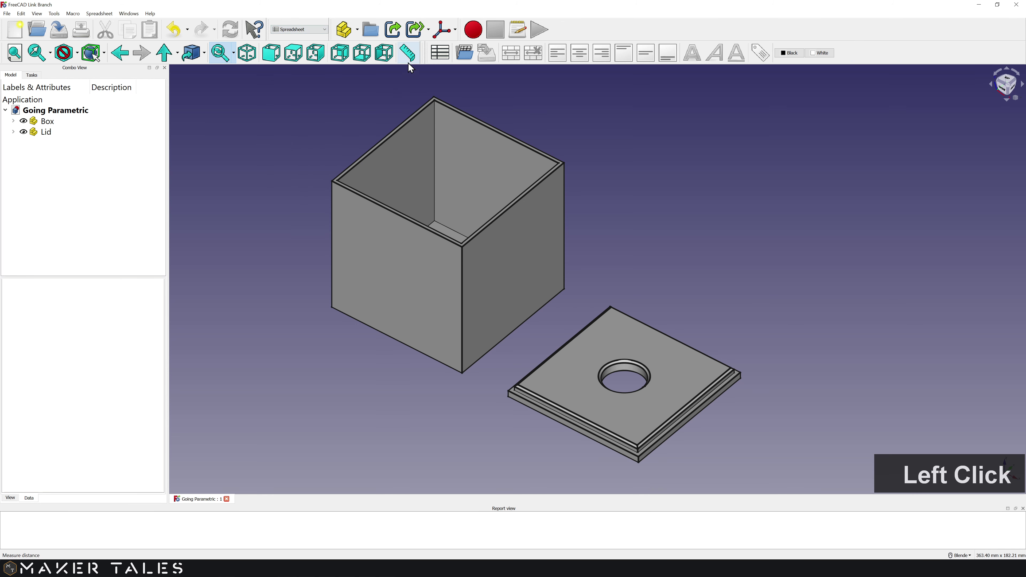
pyautogui.click(439, 58)
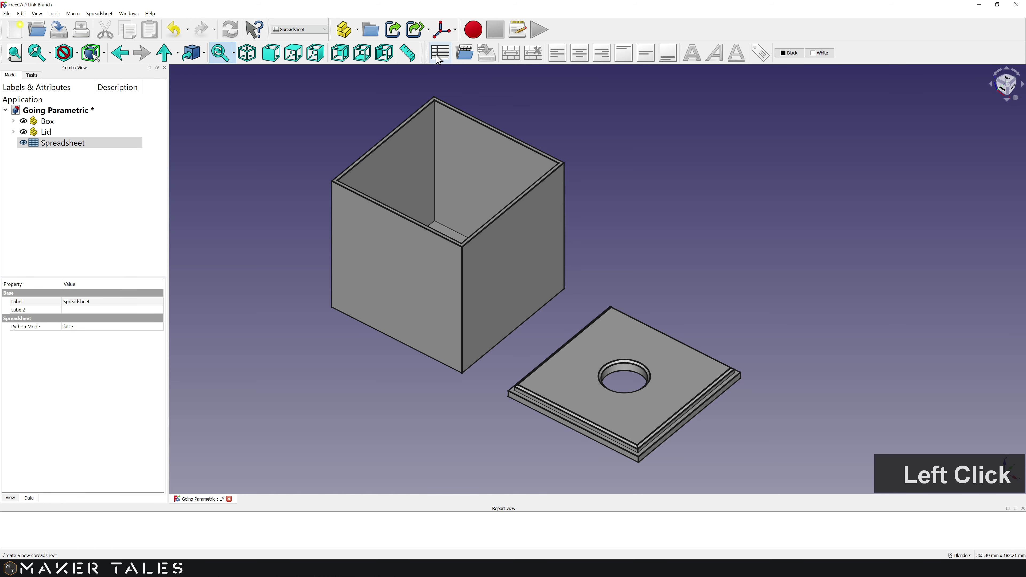
pyautogui.doubleClick(65, 145)
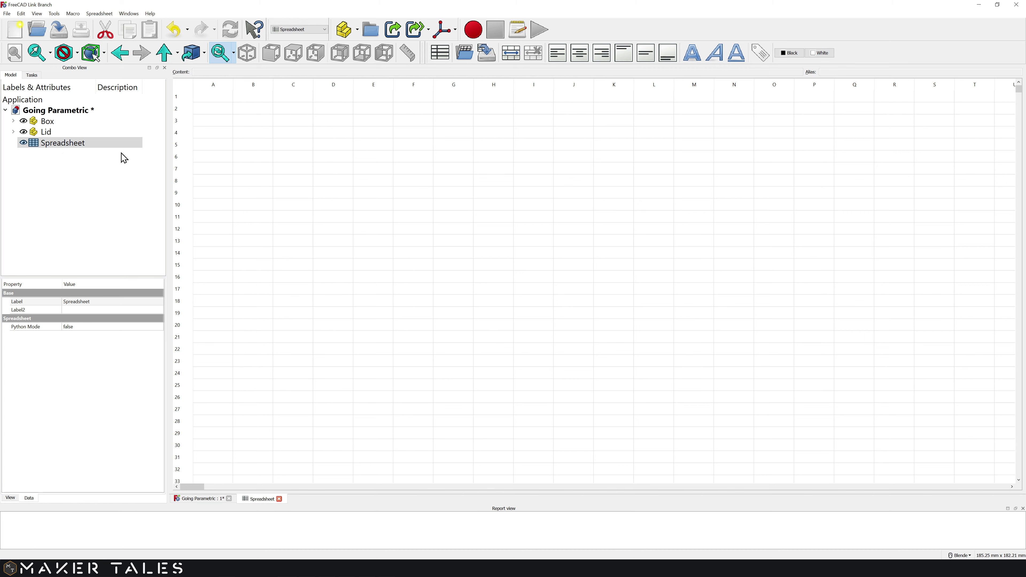
# Step: Enter the seven parameter names in A2:A8 and their values in B2:B8, widening column A
pyautogui.click(216, 112)
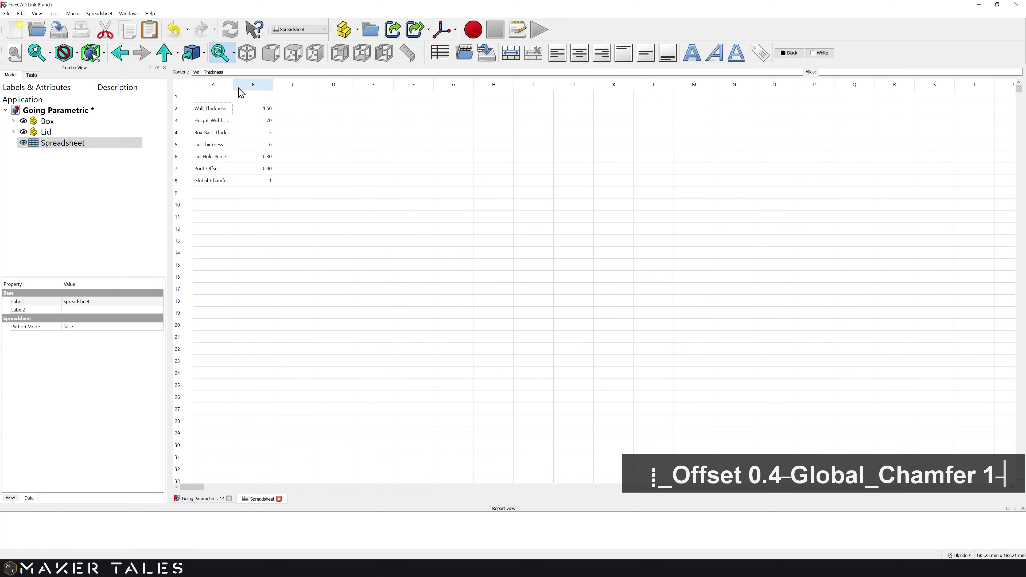
pyautogui.moveTo(233, 85); pyautogui.dragTo(258, 85)
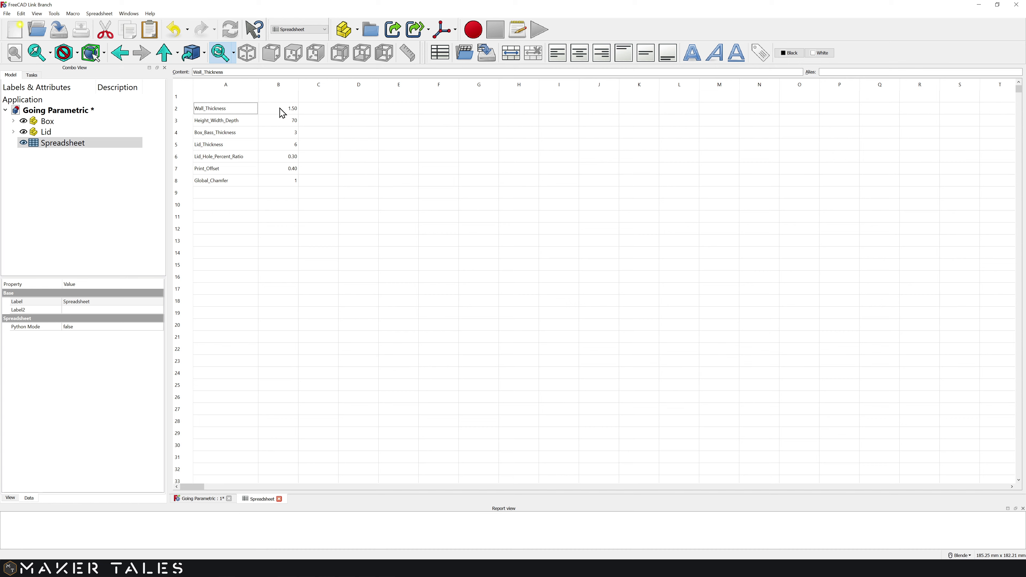
pyautogui.click(282, 113)
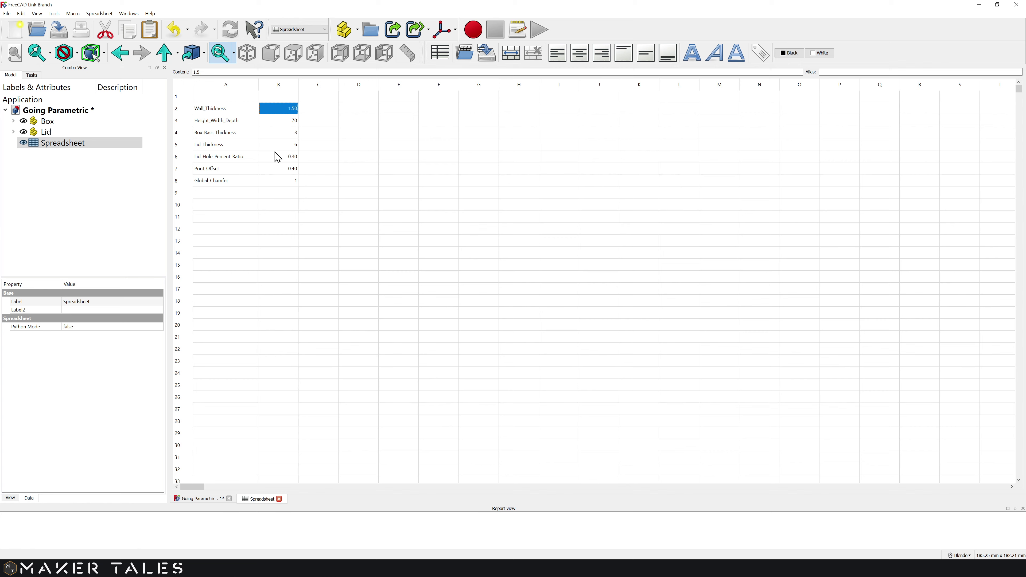
# Step: Give cell B2 the alias Wall_Thickness with display unit mm
pyautogui.click(212, 113)
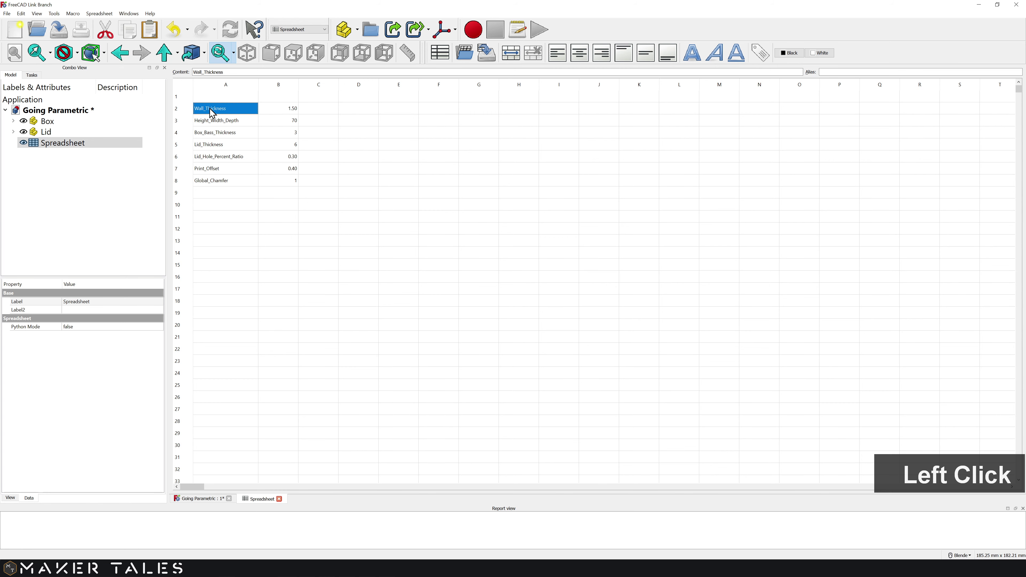
pyautogui.hotkey('ctrl', 'c')
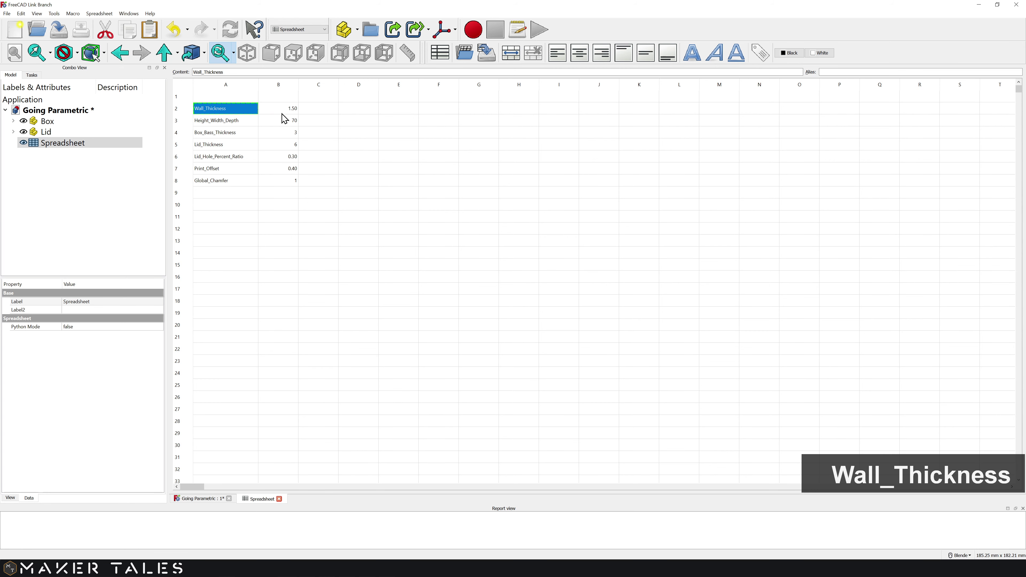
pyautogui.click(261, 108)
pyautogui.rightClick(278, 110)
pyautogui.click(299, 122)
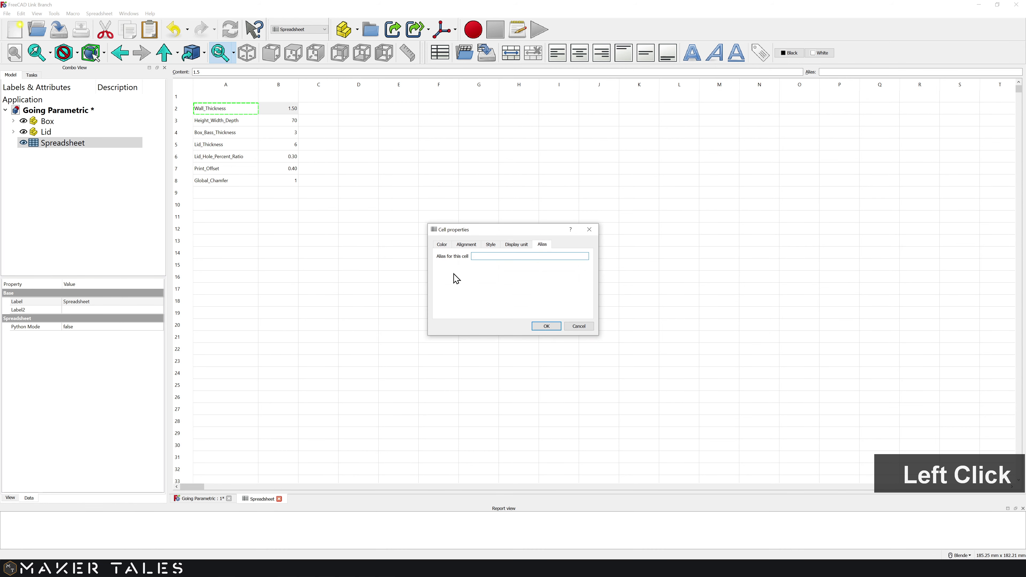
pyautogui.write('Wall_Thickness')
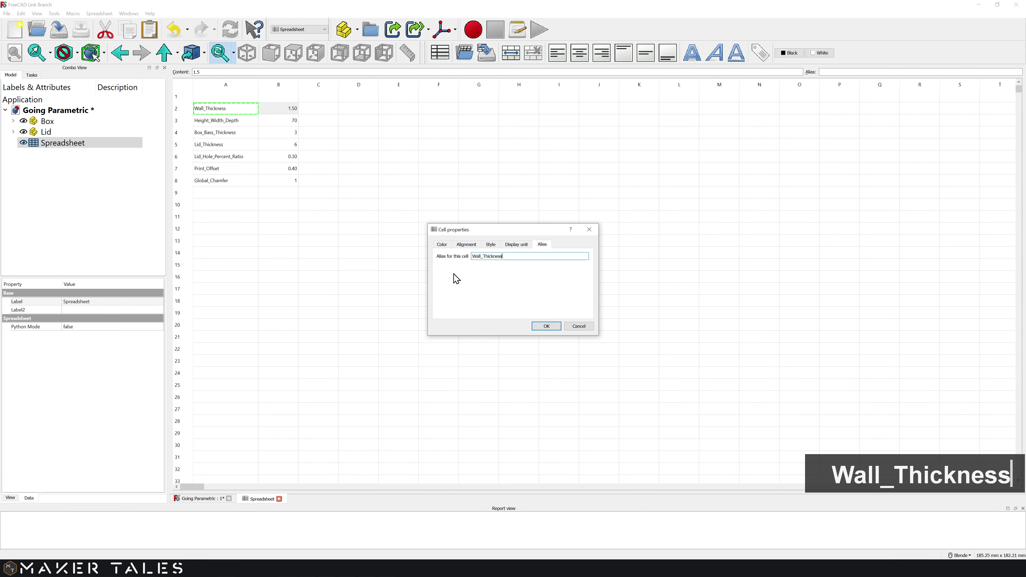
pyautogui.click(520, 247)
pyautogui.click(501, 256)
pyautogui.write('mm')
pyautogui.click(545, 325)
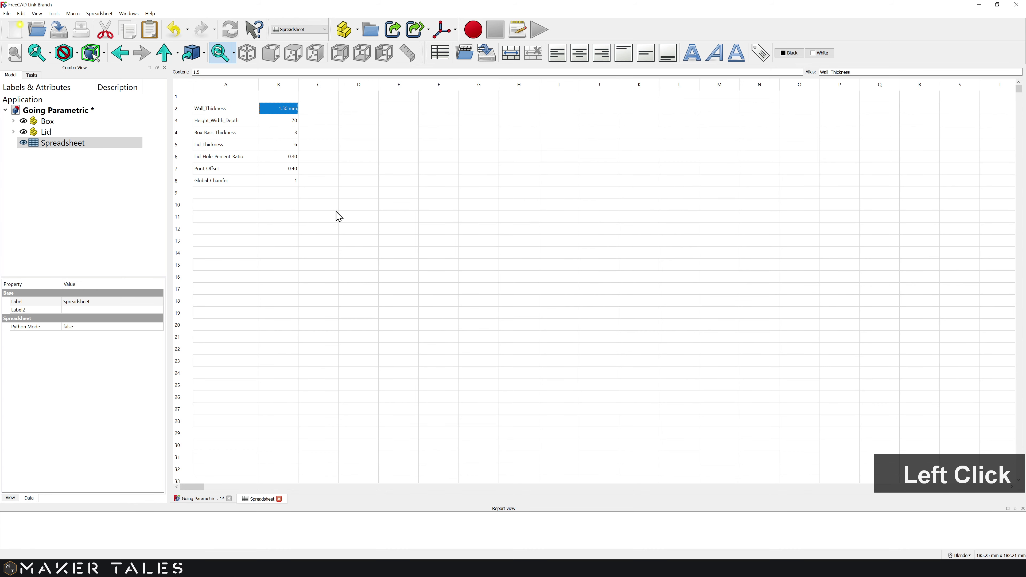
# Step: Give cell B3 the alias Height_Width_Depth with display unit mm
pyautogui.click(279, 120)
pyautogui.rightClick(279, 120)
pyautogui.click(296, 125)
pyautogui.click(516, 244)
pyautogui.click(510, 256)
pyautogui.write('mm')
pyautogui.click(546, 325)
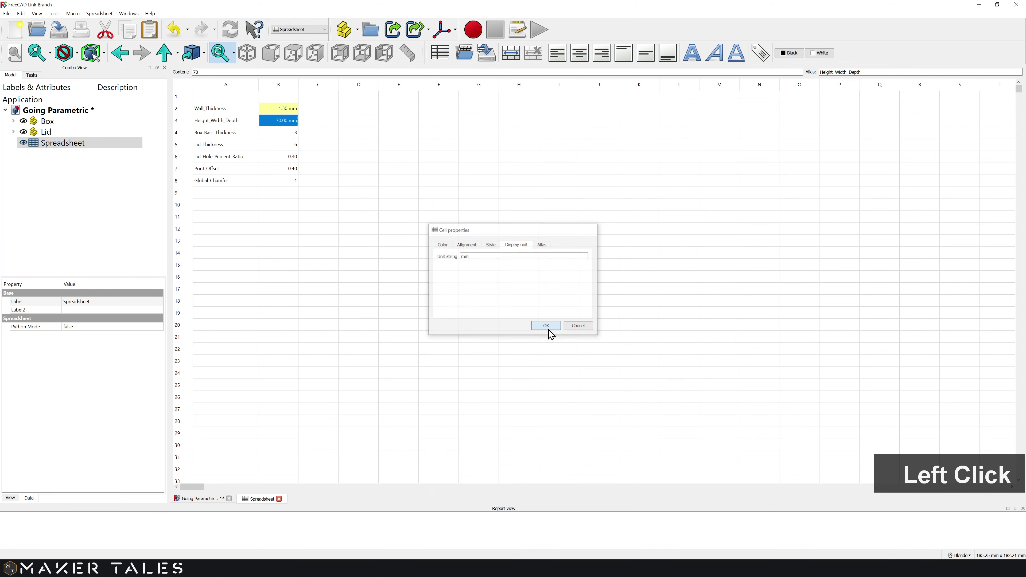
# Step: Alias cell B4 as Box_Bass_Thickness with display unit mm
pyautogui.click(242, 132)
pyautogui.hotkey('ctrl', 'c')
pyautogui.click(286, 133)
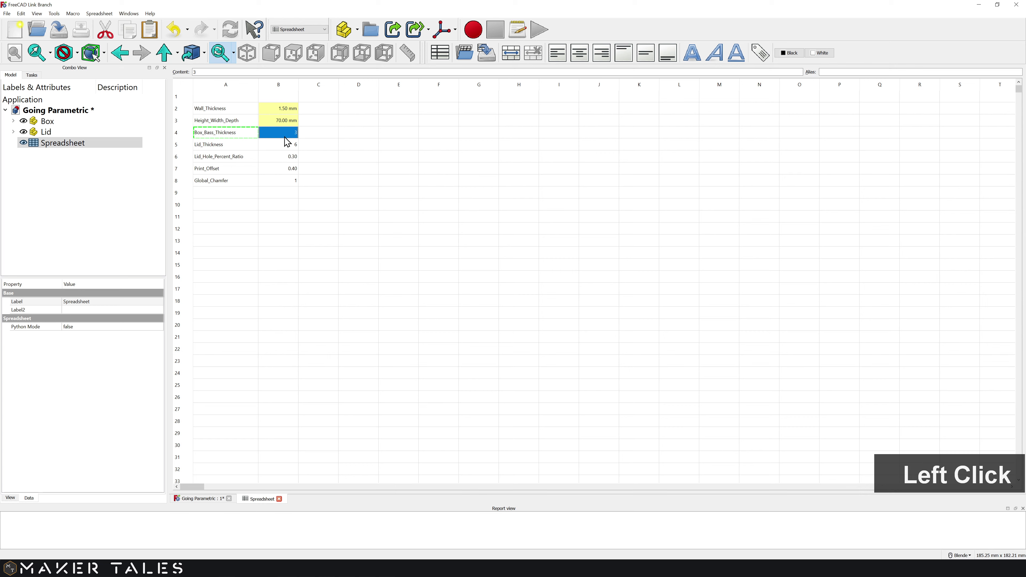
pyautogui.hotkey('ctrl', 'shift', 'a')
pyautogui.hotkey('ctrl', 'v')
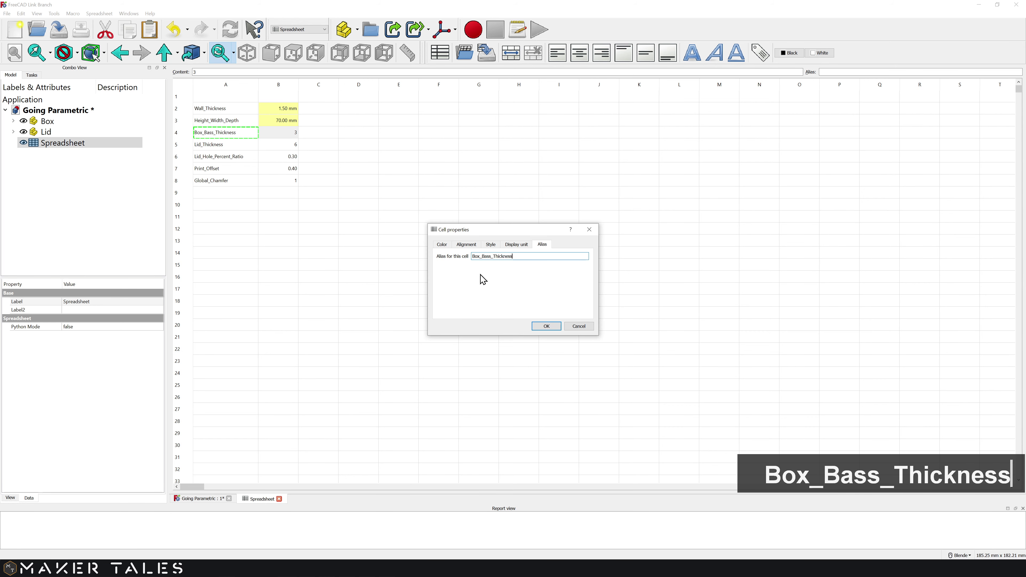
pyautogui.click(517, 245)
pyautogui.click(508, 257)
pyautogui.write('mm')
pyautogui.click(545, 326)
# Step: Alias cell B5 as Lid_Thickness with display unit mm
pyautogui.click(232, 147)
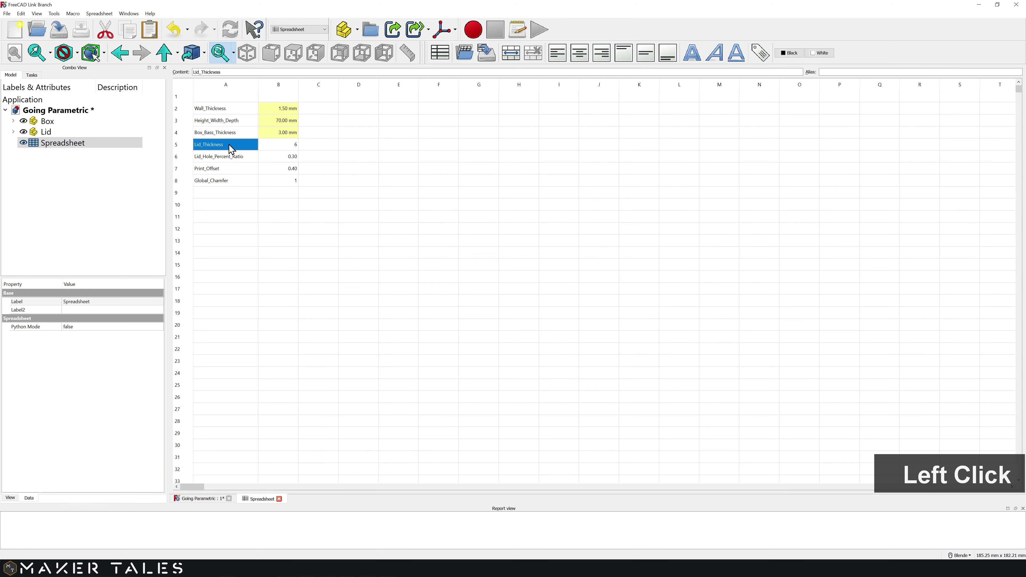
pyautogui.hotkey('ctrl', 'c')
pyautogui.click(278, 146)
pyautogui.hotkey('ctrl', 'shift', 'a')
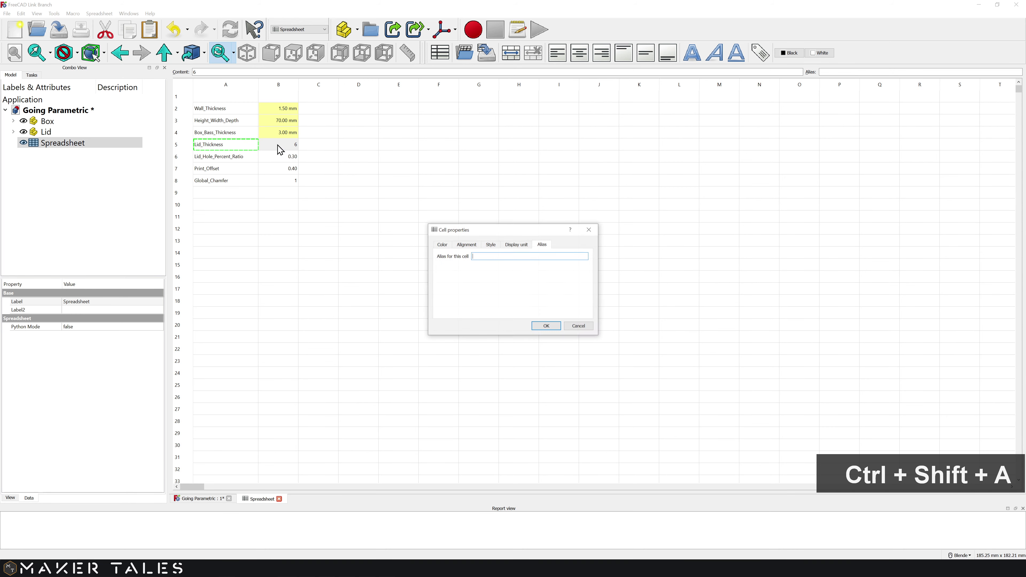
pyautogui.hotkey('ctrl', 'v')
pyautogui.click(516, 245)
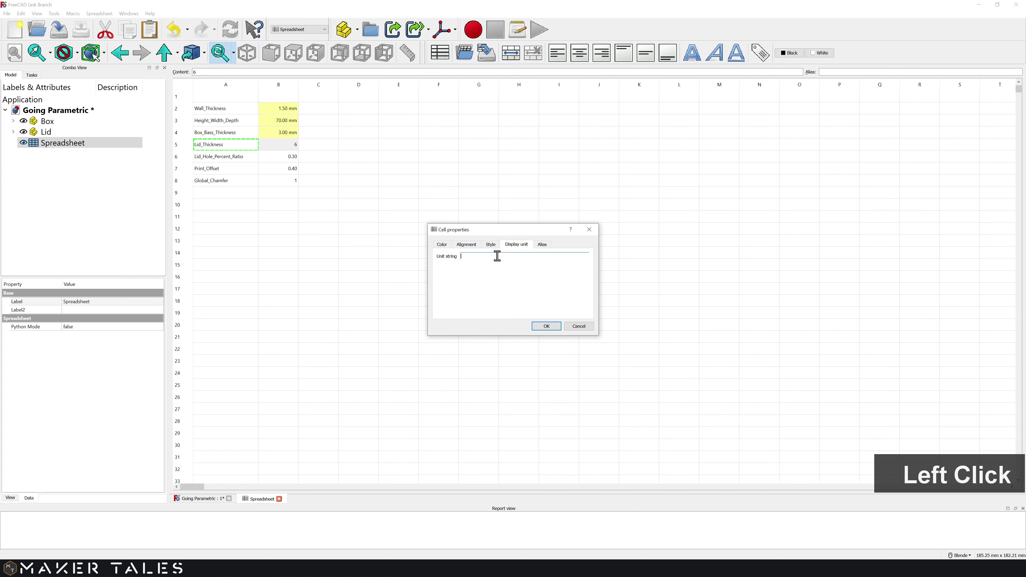
pyautogui.write('mm')
pyautogui.click(546, 325)
pyautogui.click(546, 326)
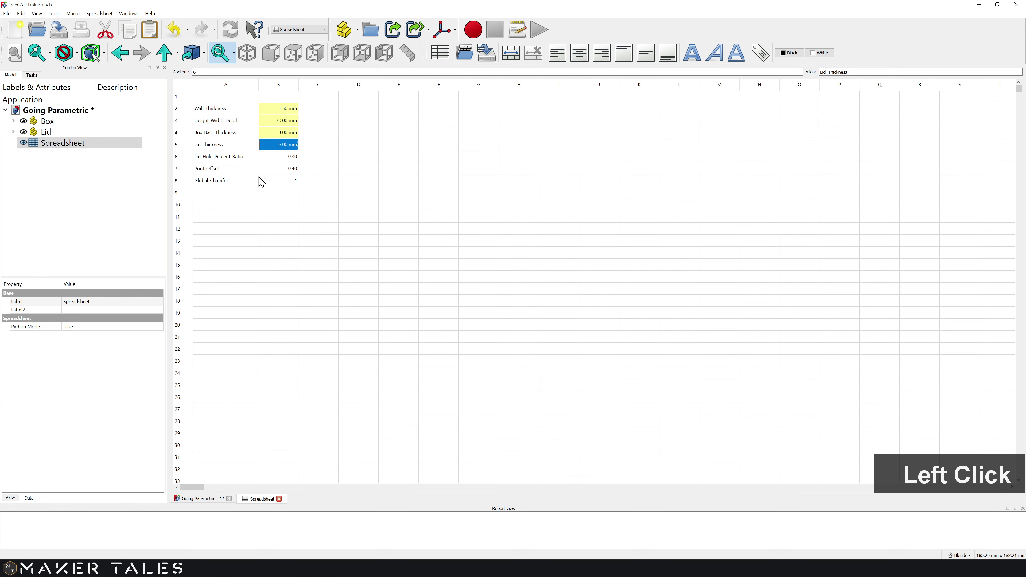
# Step: Alias cell B6 as Lid_Hole_Percent_Ratio, without a unit
pyautogui.click(226, 160)
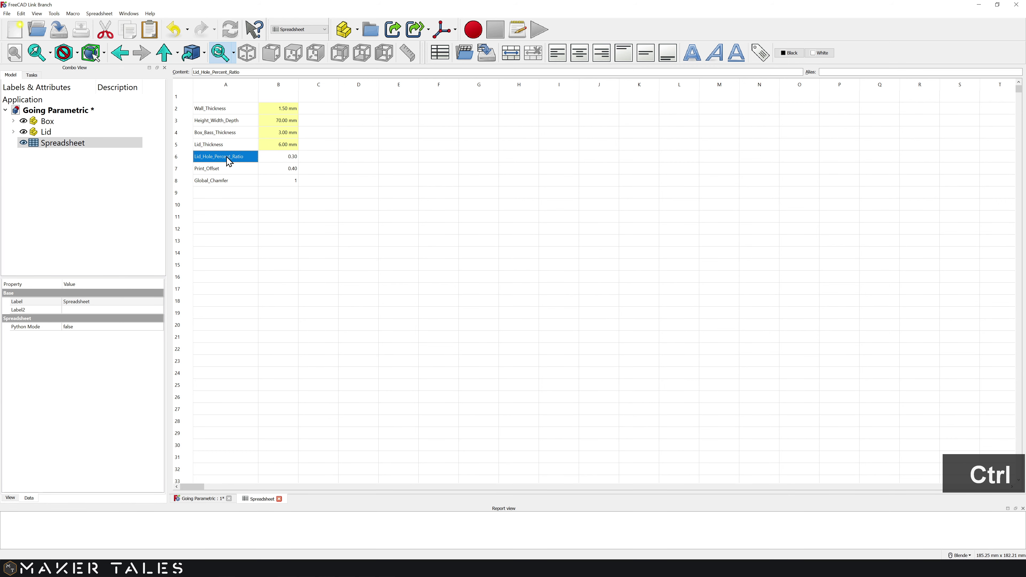
pyautogui.hotkey('ctrl', 'c')
pyautogui.click(274, 161)
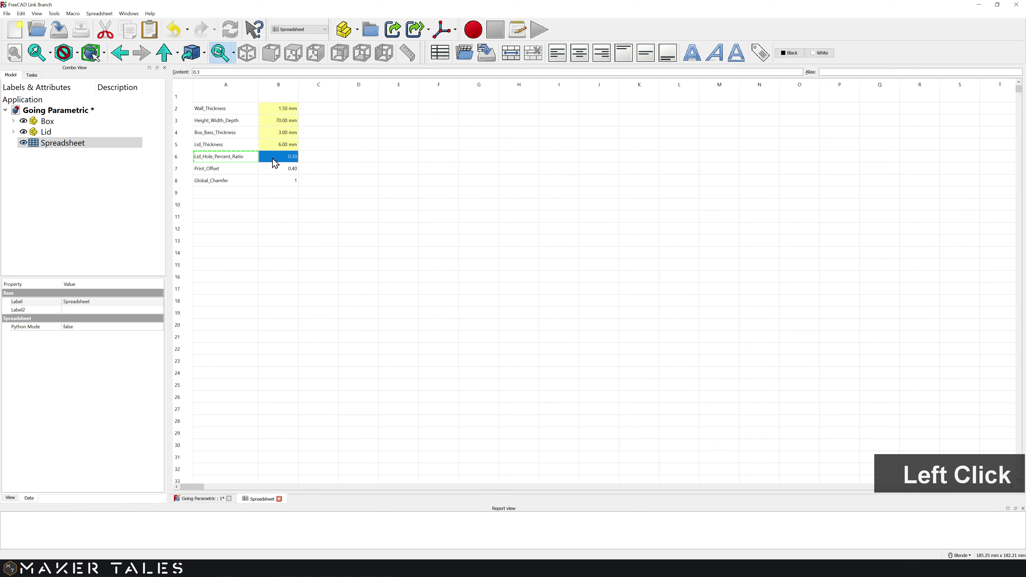
pyautogui.hotkey('ctrl', 'shift', 'a')
pyautogui.hotkey('ctrl', 'v')
pyautogui.click(516, 254)
pyautogui.click(545, 325)
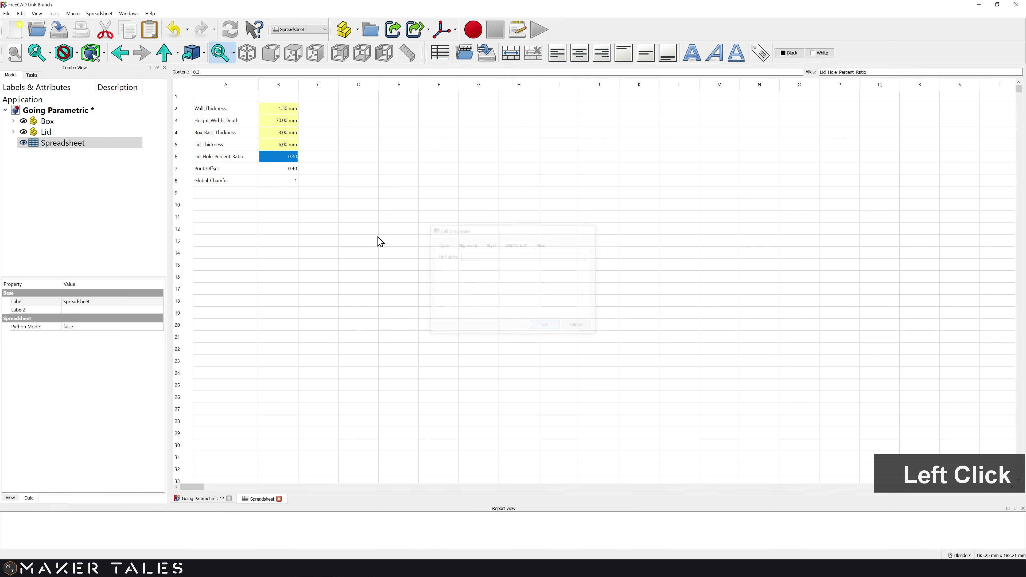
# Step: Alias cell B7 as Print_Offset with display unit mm
pyautogui.click(233, 170)
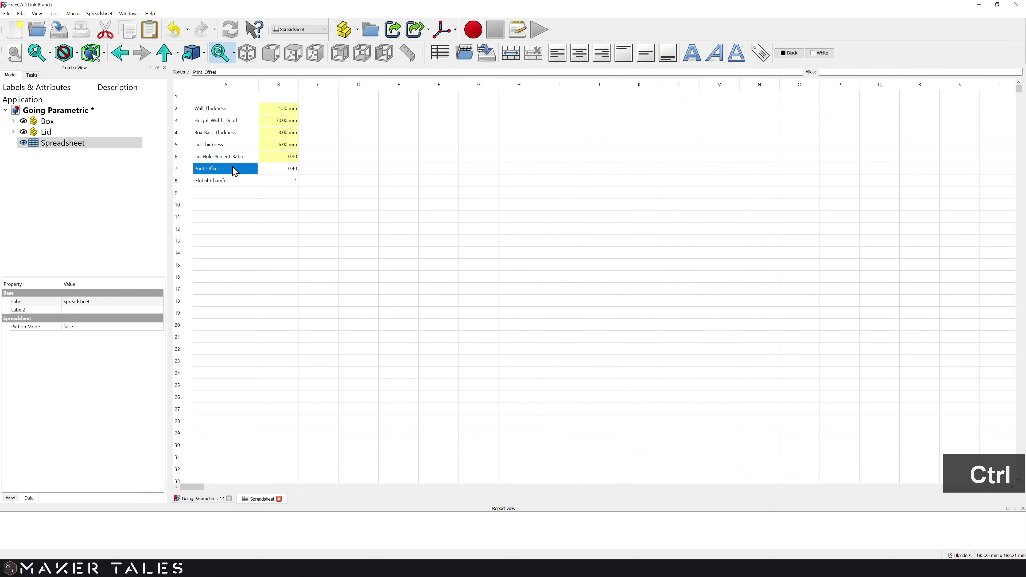
pyautogui.hotkey('ctrl', 'c')
pyautogui.click(279, 169)
pyautogui.hotkey('ctrl', 'shift', 'a')
pyautogui.hotkey('ctrl', 'v')
pyautogui.click(516, 244)
pyautogui.write('mm')
pyautogui.click(554, 328)
# Step: Alias cell B8 as Global_Chamfer with display unit mm, then save the document
pyautogui.click(245, 182)
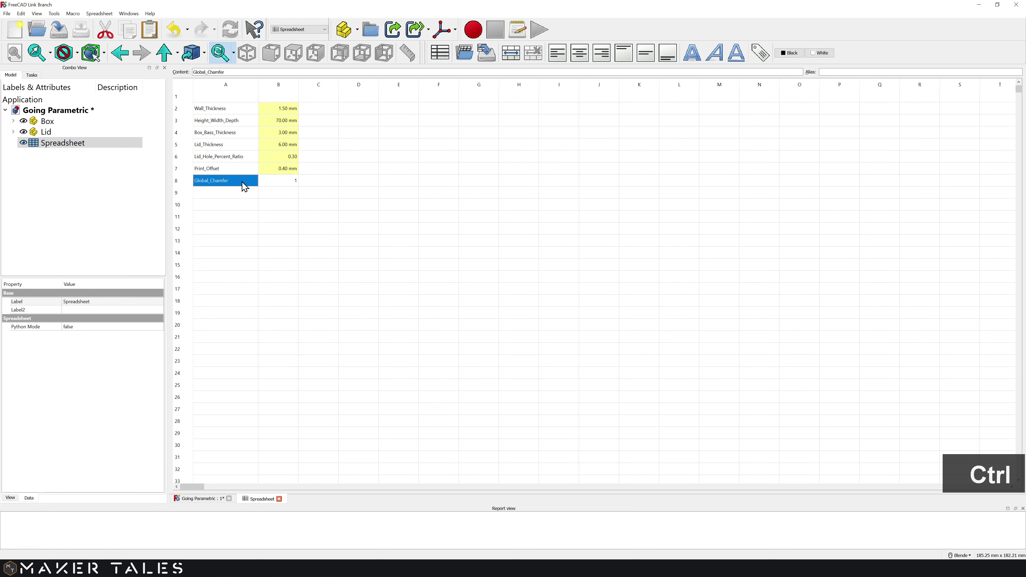
pyautogui.hotkey('ctrl', 'c')
pyautogui.click(279, 181)
pyautogui.hotkey('ctrl', 'shift', 'a')
pyautogui.hotkey('ctrl', 'v')
pyautogui.write('mm')
pyautogui.click(554, 329)
pyautogui.click(279, 217)
pyautogui.hotkey('ctrl', 's')
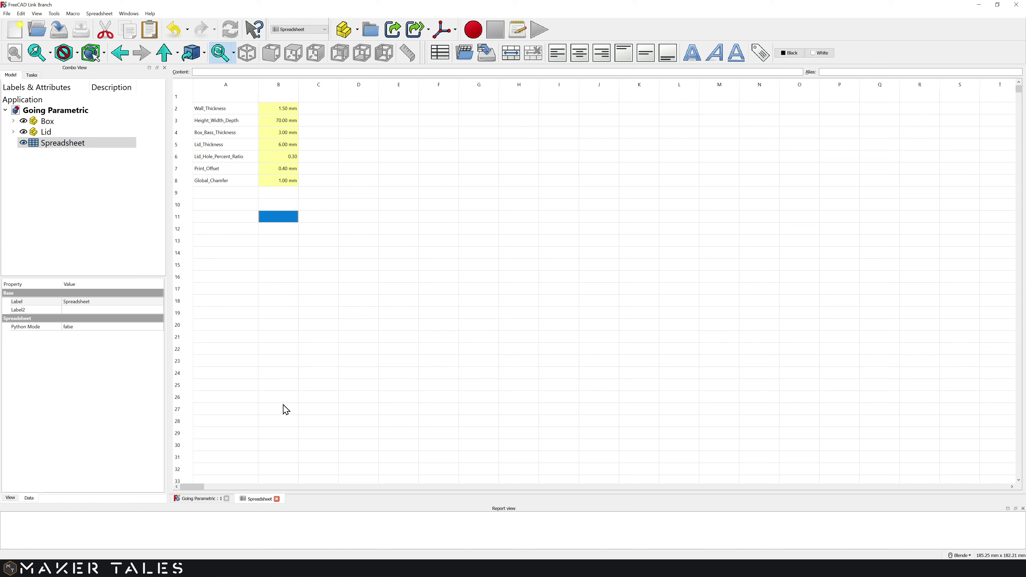
# Step: Return to the Going Parametric 3D view and switch to the Part Design workbench
pyautogui.click(200, 500)
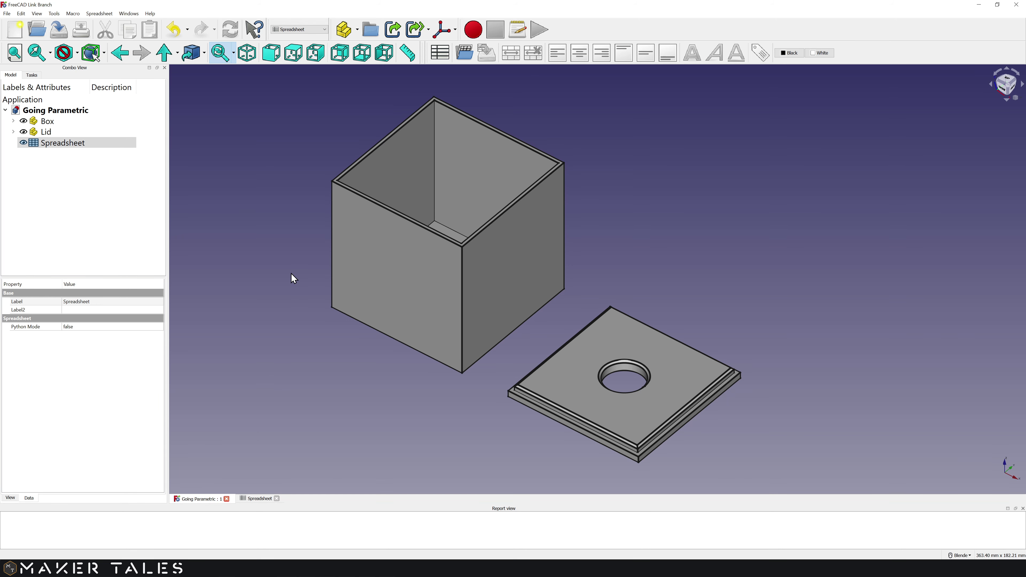
pyautogui.click(245, 173)
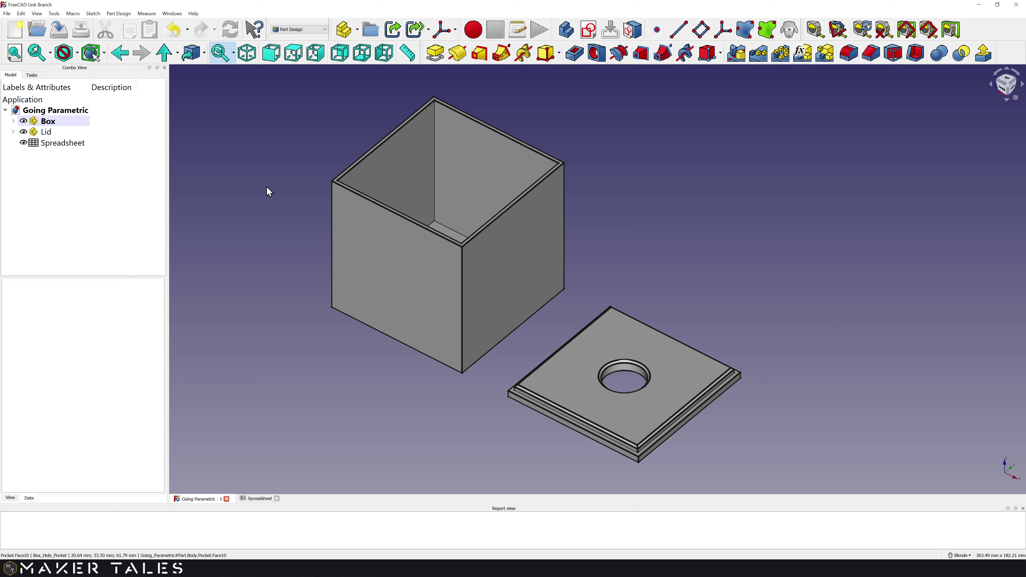
# Step: Show the Spreadsheet tab listing Wall_Thickness 1.50 mm through Global_Chamfer 1.00 mm
pyautogui.click(262, 499)
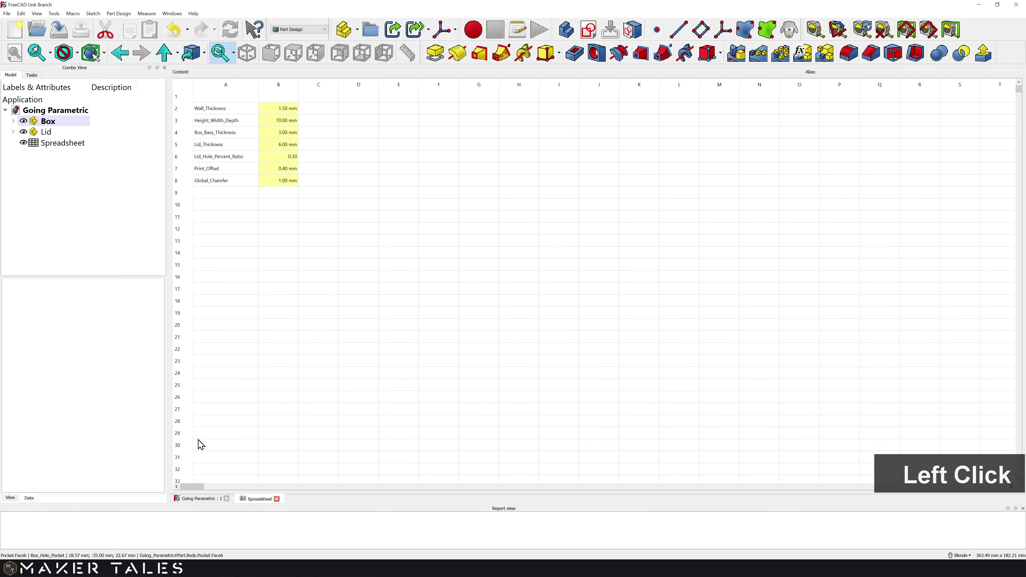
# Step: Open the Box_Base sketch from the Box tree and start an expression for its 70 mm dimension
pyautogui.click(198, 499)
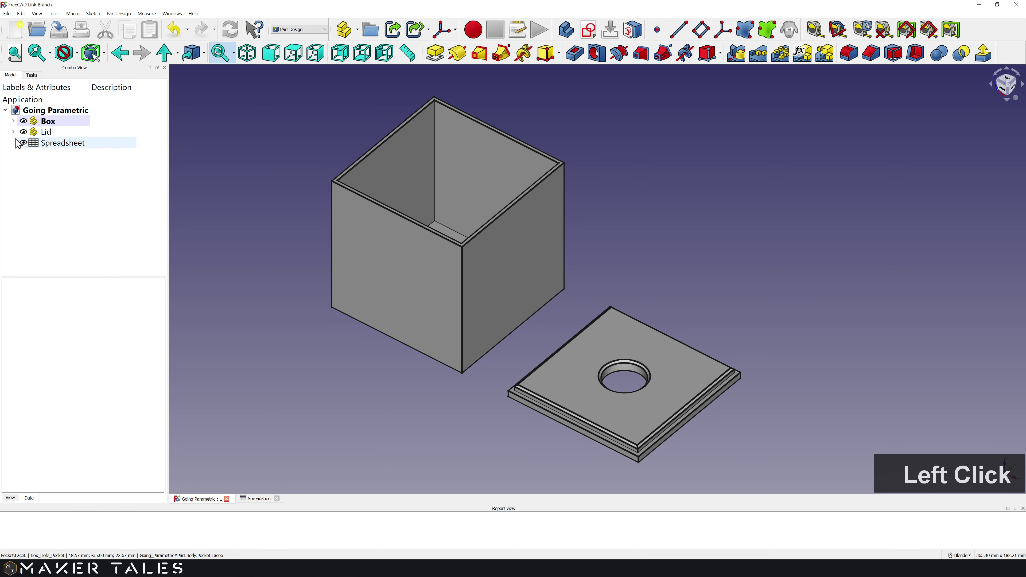
pyautogui.click(14, 121)
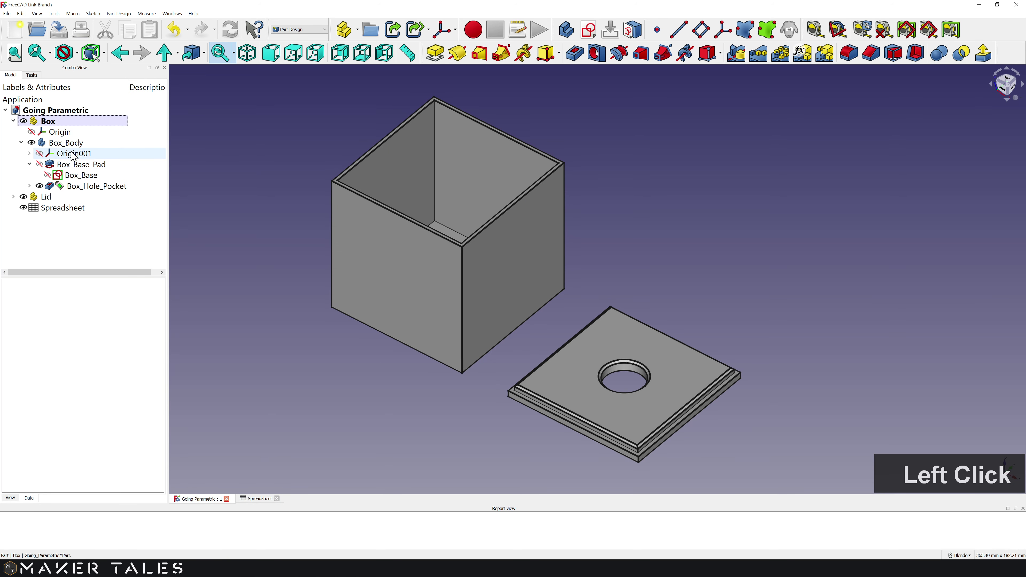
pyautogui.doubleClick(81, 175)
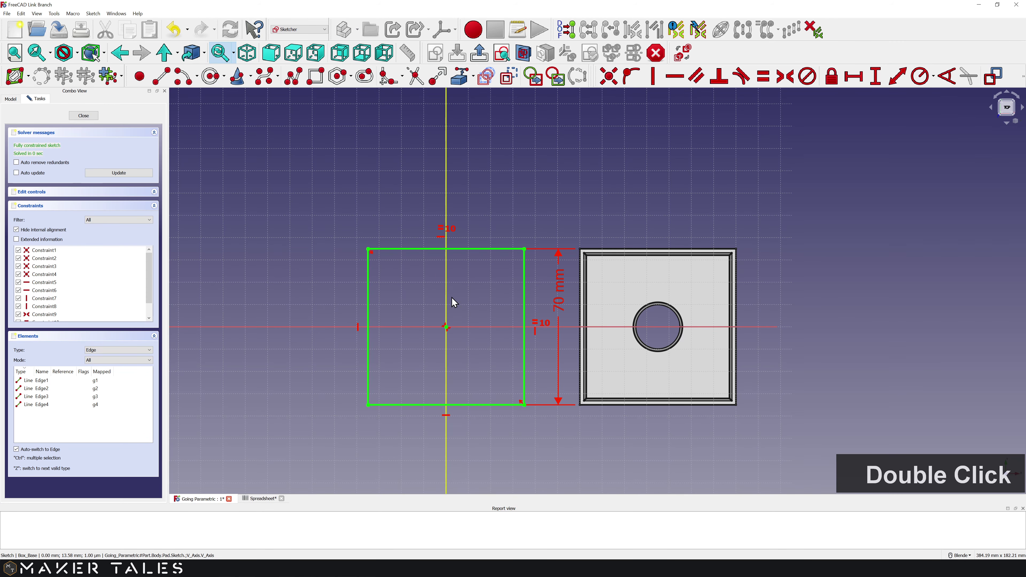
pyautogui.doubleClick(562, 310)
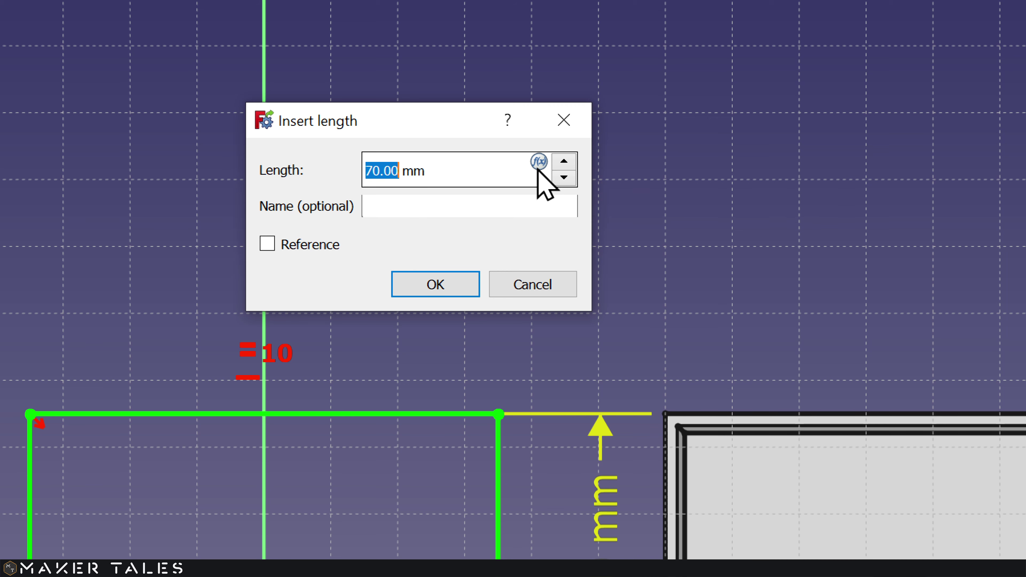
pyautogui.click(539, 163)
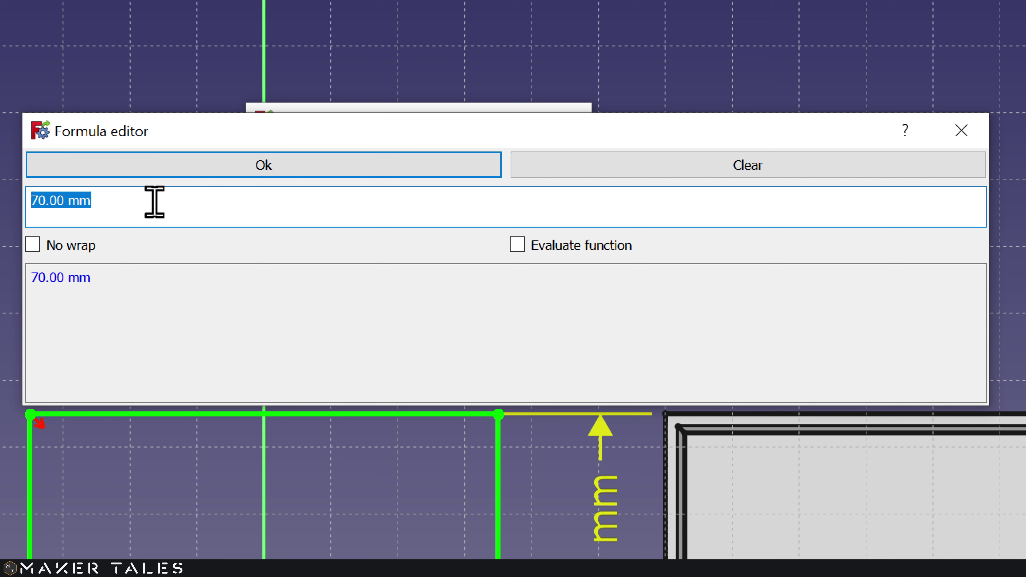
# Step: Replace the 70.00 mm value with the formula Spreadsheet.Height_Width_Depth
pyautogui.press('BackSpace')
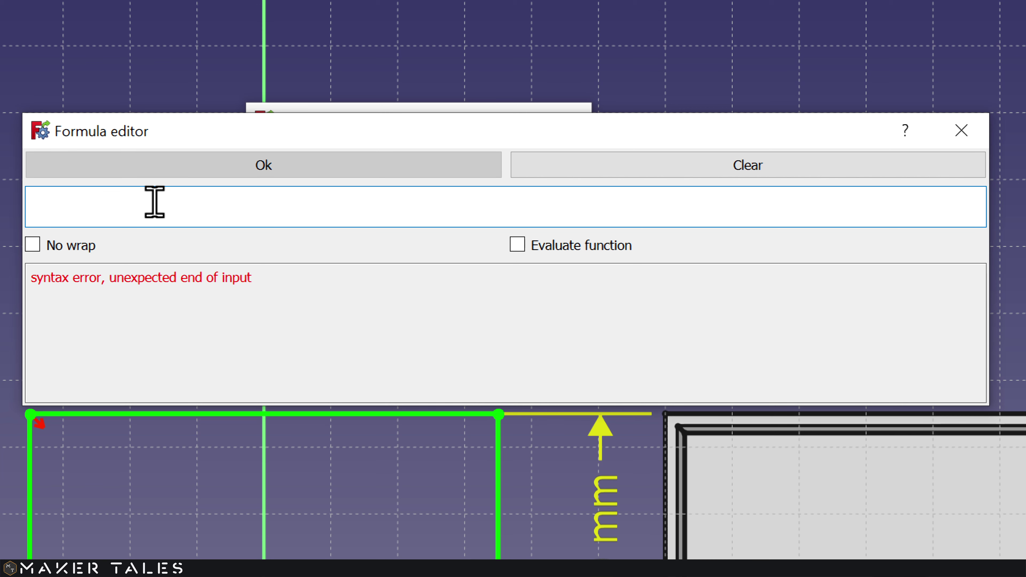
pyautogui.write('sp')
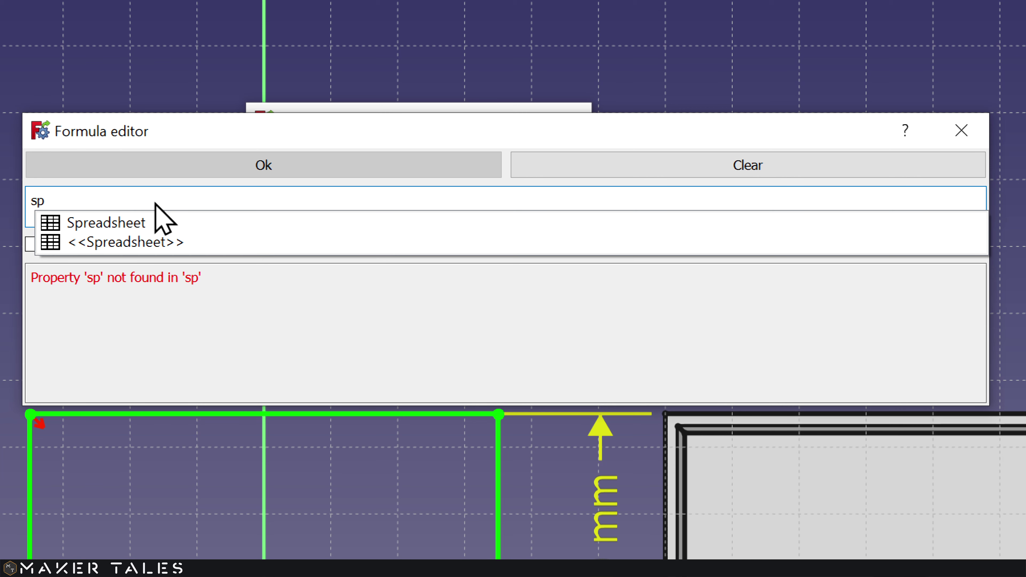
pyautogui.press('Down')
pyautogui.click(145, 220)
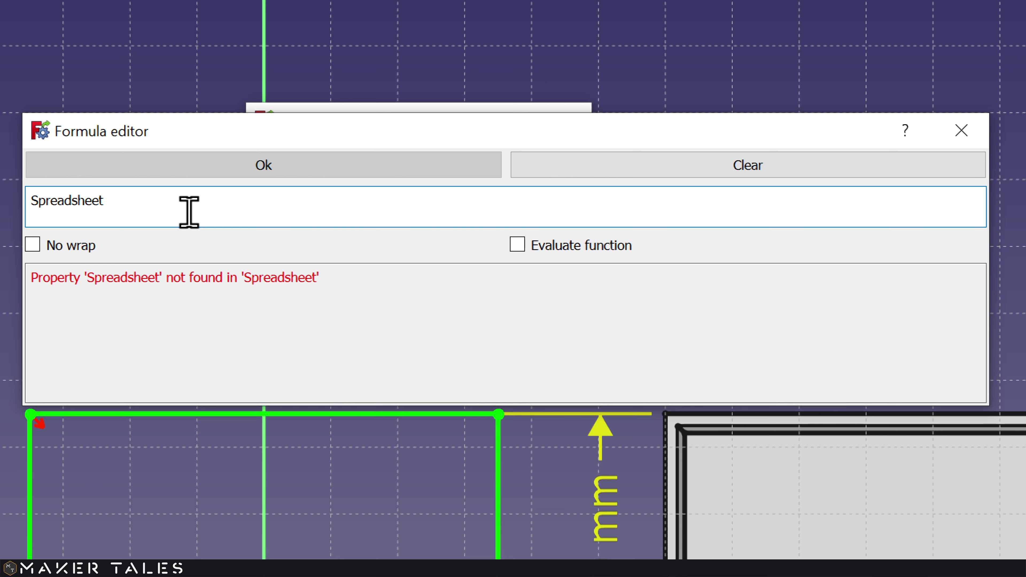
pyautogui.write('.')
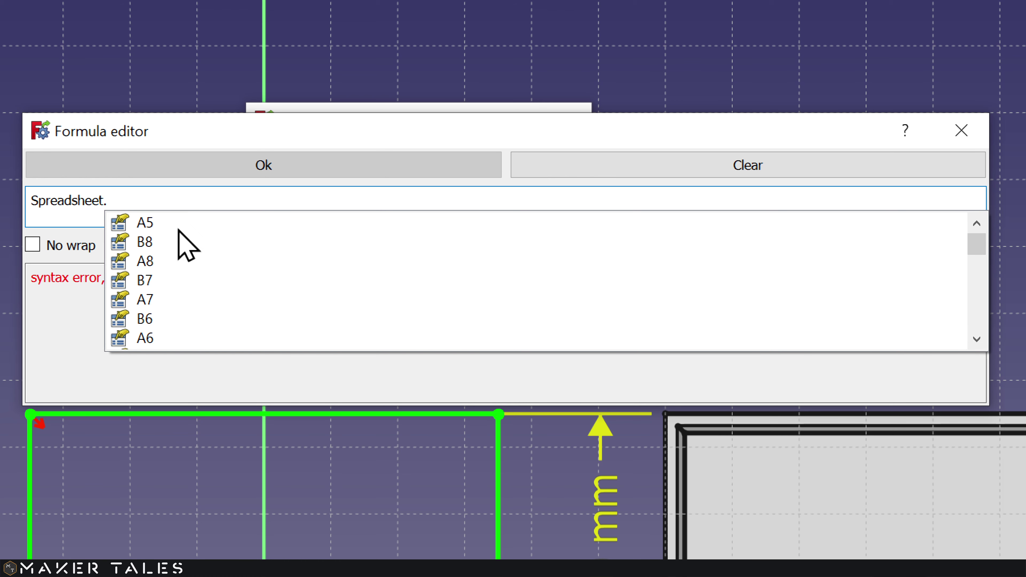
pyautogui.scroll(-6, 176, 227)
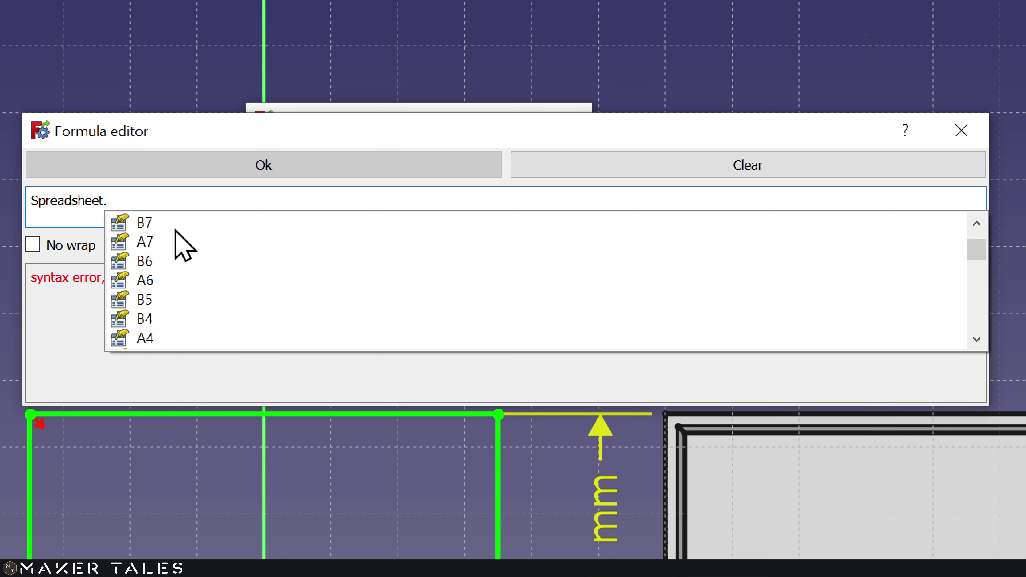
pyautogui.scroll(-2, 176, 242)
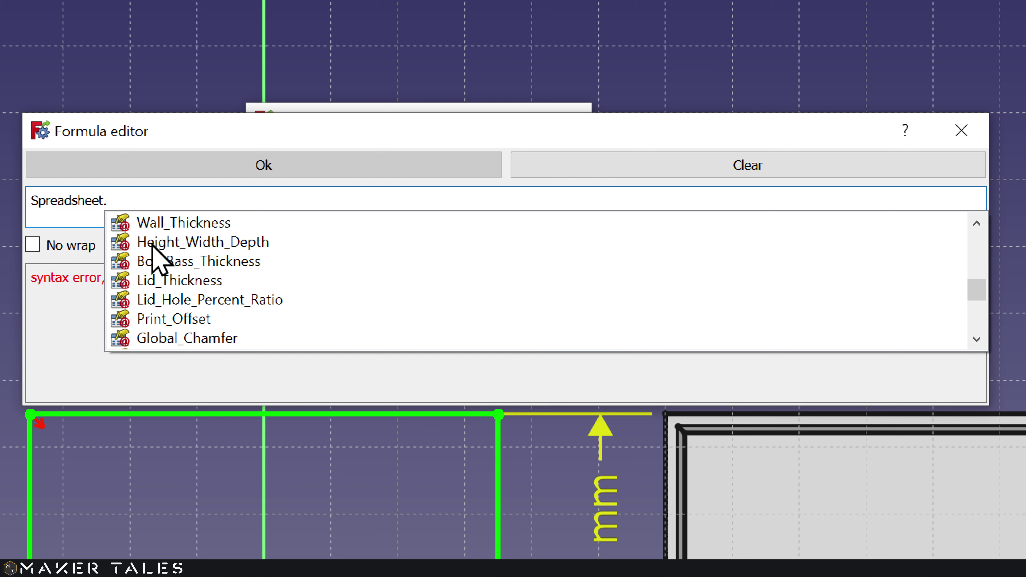
pyautogui.click(191, 244)
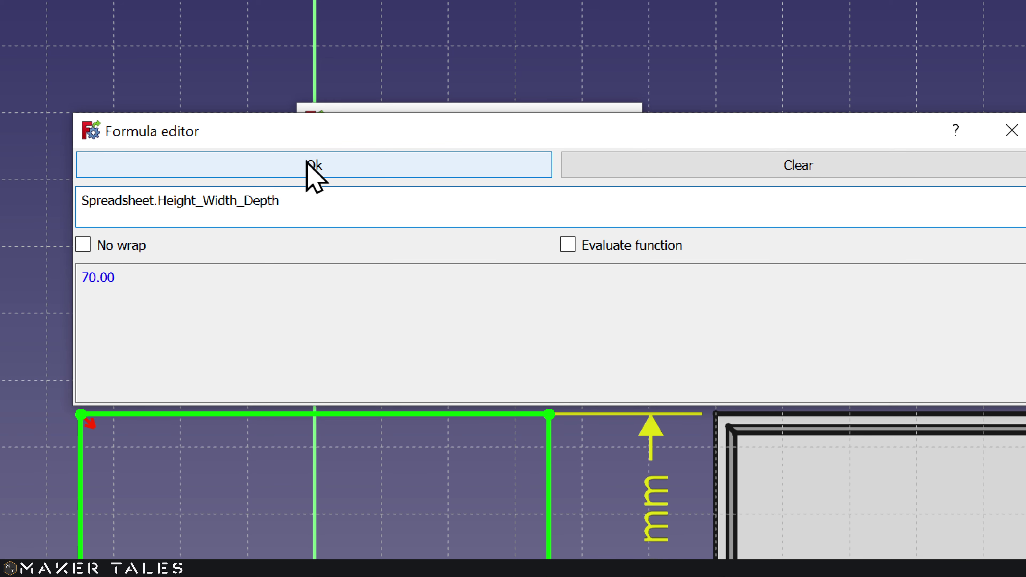
# Step: Accept the formula, name the constraint Box_Width_Depth, and check the 70 mm dimension
pyautogui.click(315, 173)
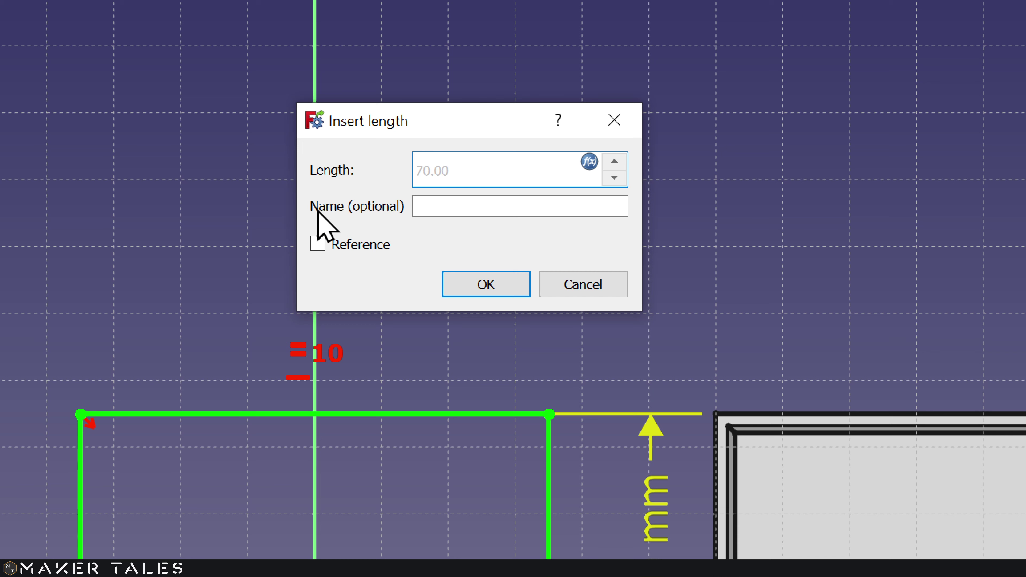
pyautogui.click(459, 206)
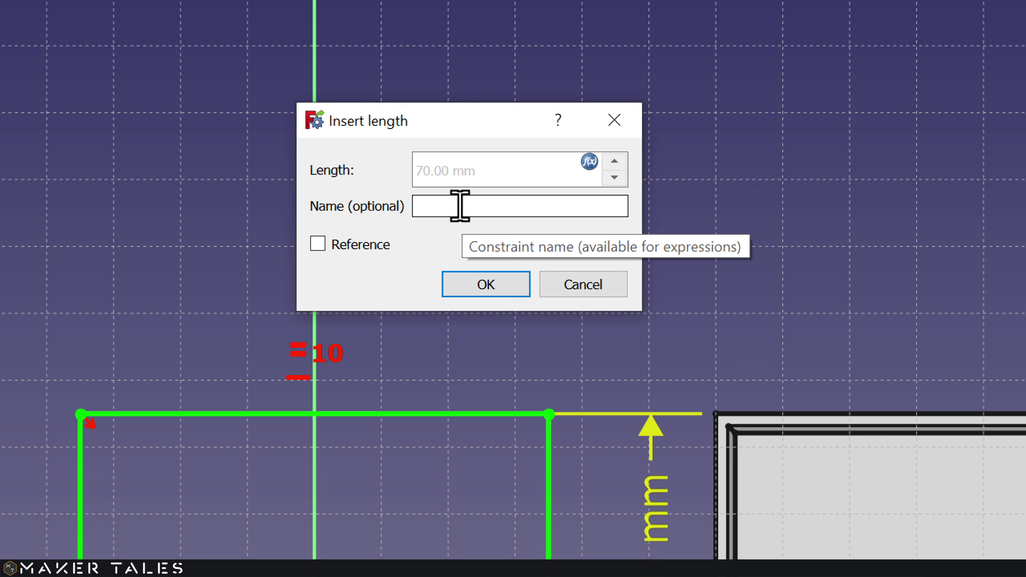
pyautogui.write('Box_Width_Depth')
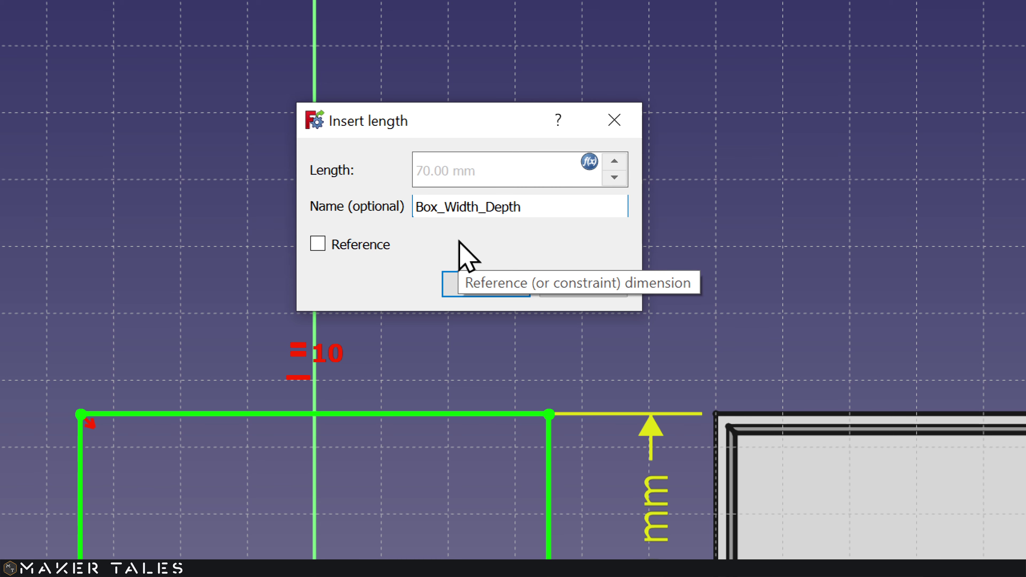
pyautogui.click(452, 285)
pyautogui.scroll(-1, 470, 343)
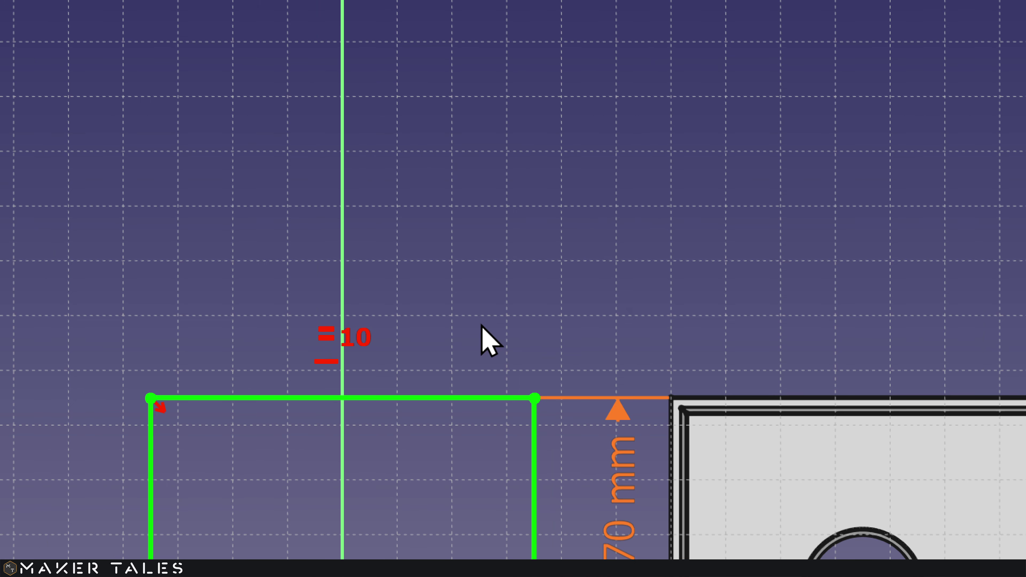
pyautogui.click(550, 284)
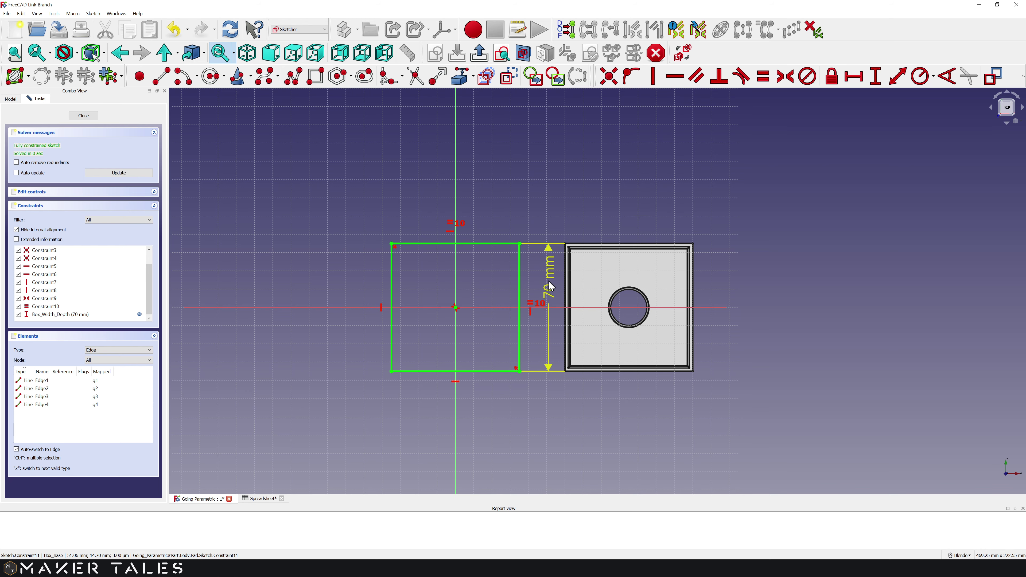
# Step: Set the Box_Base_Pad length to the formula Spreadsheet.Height_Width_Depth, keeping 70 mm
pyautogui.click(84, 116)
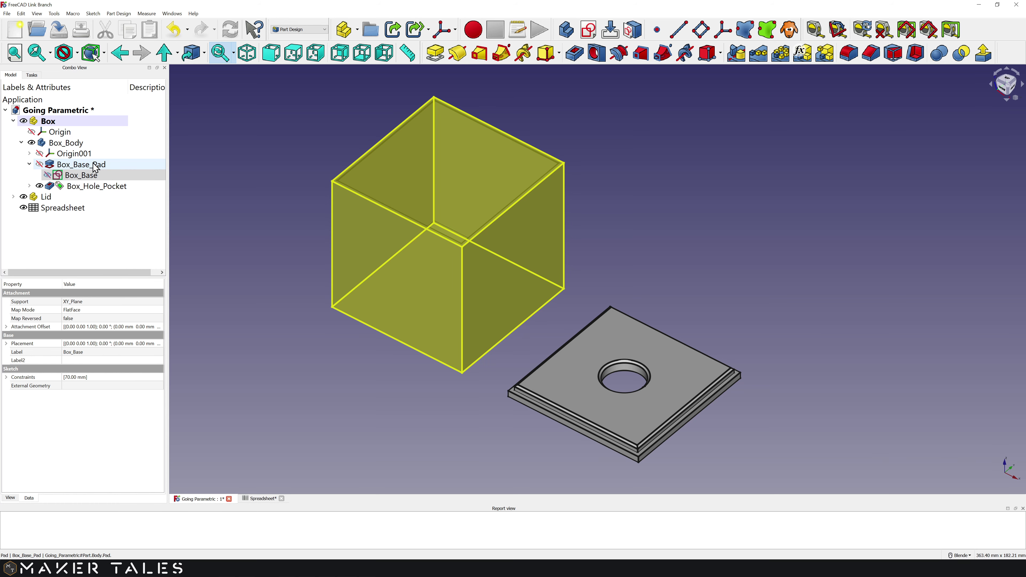
pyautogui.doubleClick(95, 165)
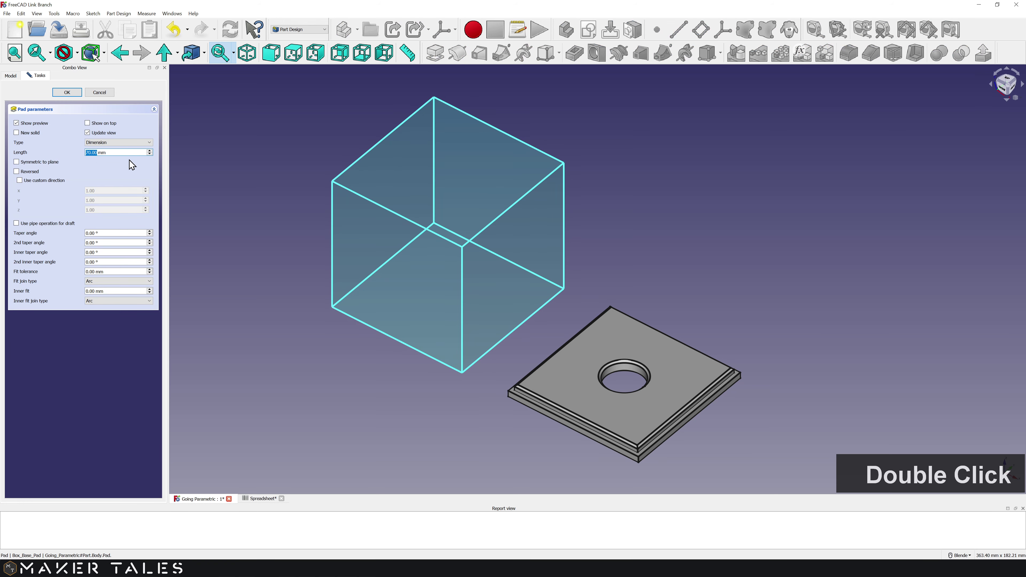
pyautogui.press('super+plus')
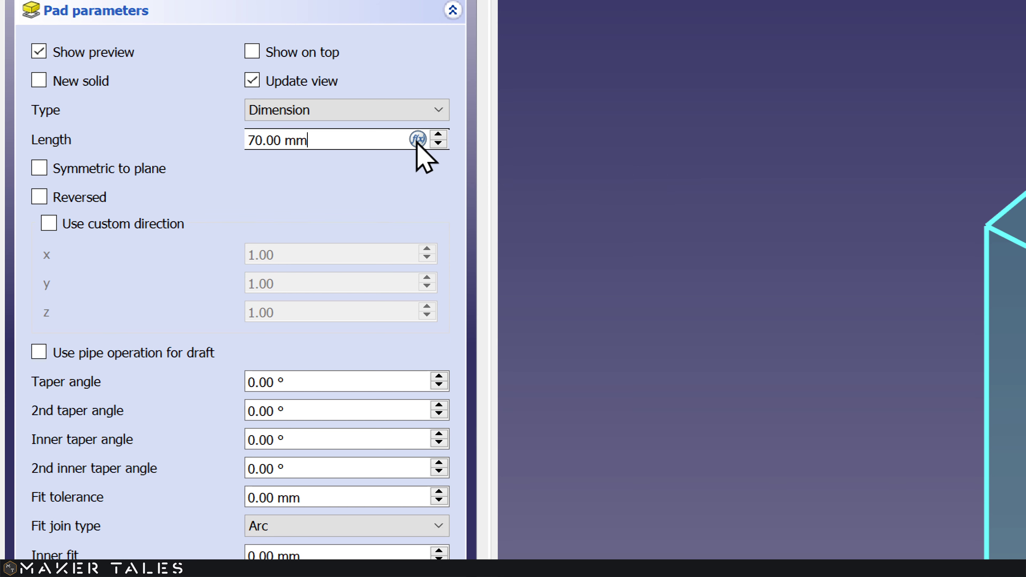
pyautogui.click(418, 139)
pyautogui.moveTo(344, 108); pyautogui.dragTo(287, 111)
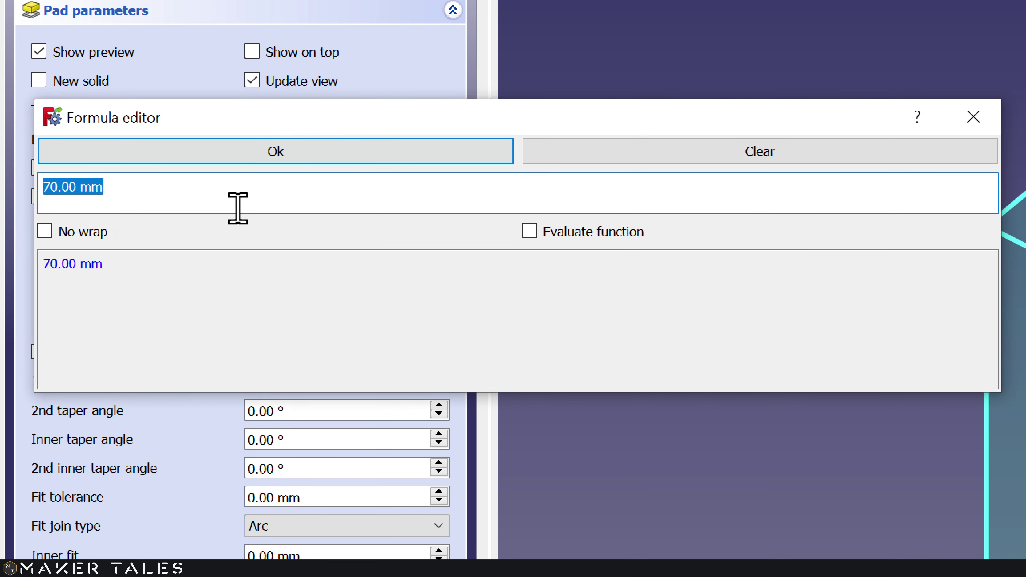
pyautogui.write('Spreadsheet.Heig')
pyautogui.write('h')
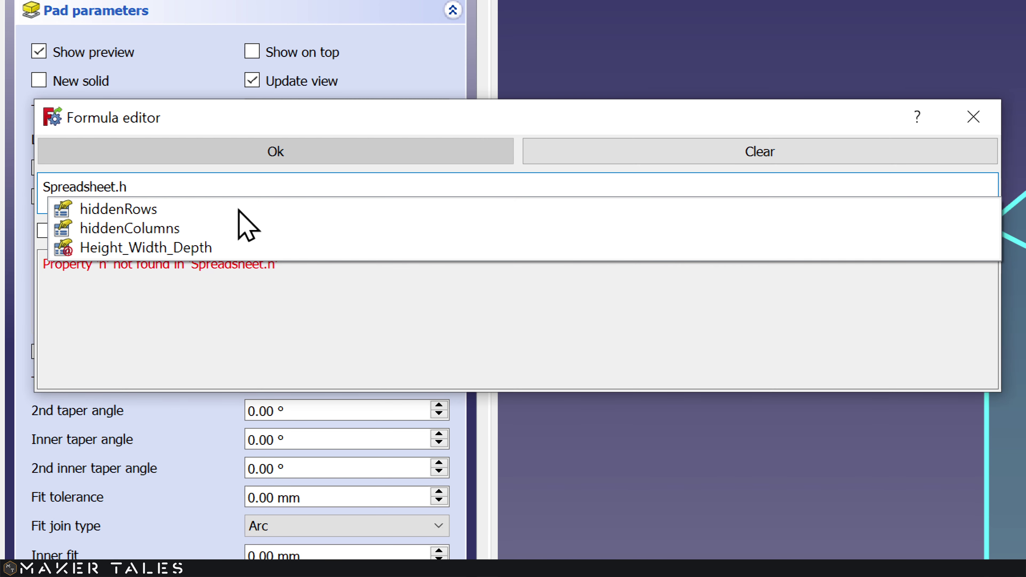
pyautogui.click(224, 248)
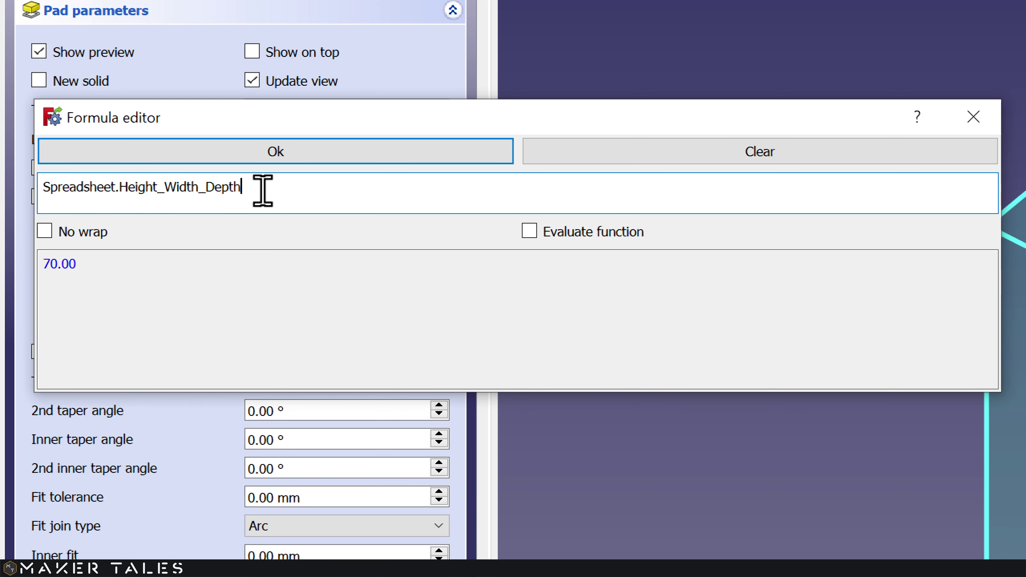
pyautogui.click(302, 156)
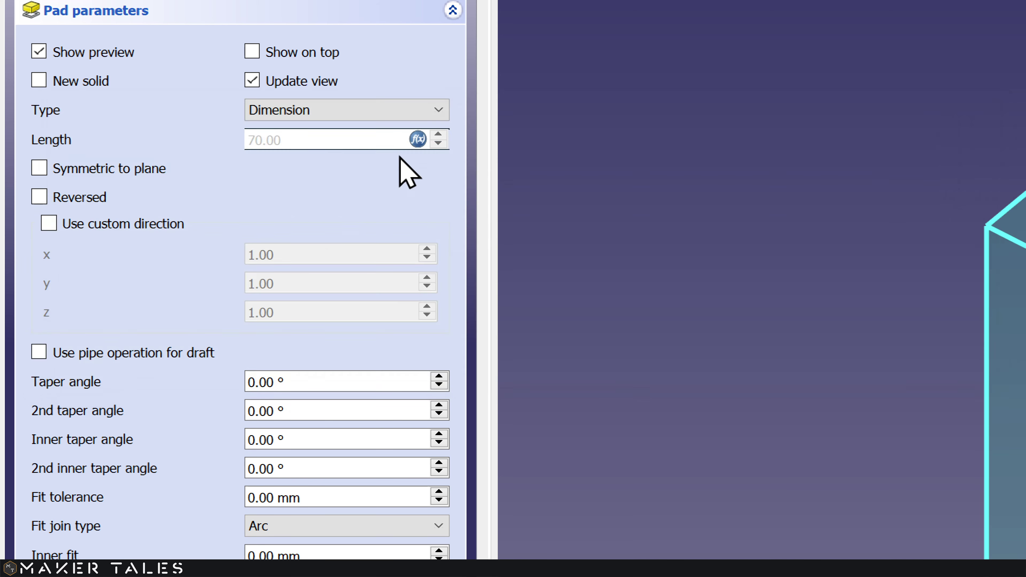
pyautogui.press('super+minus')
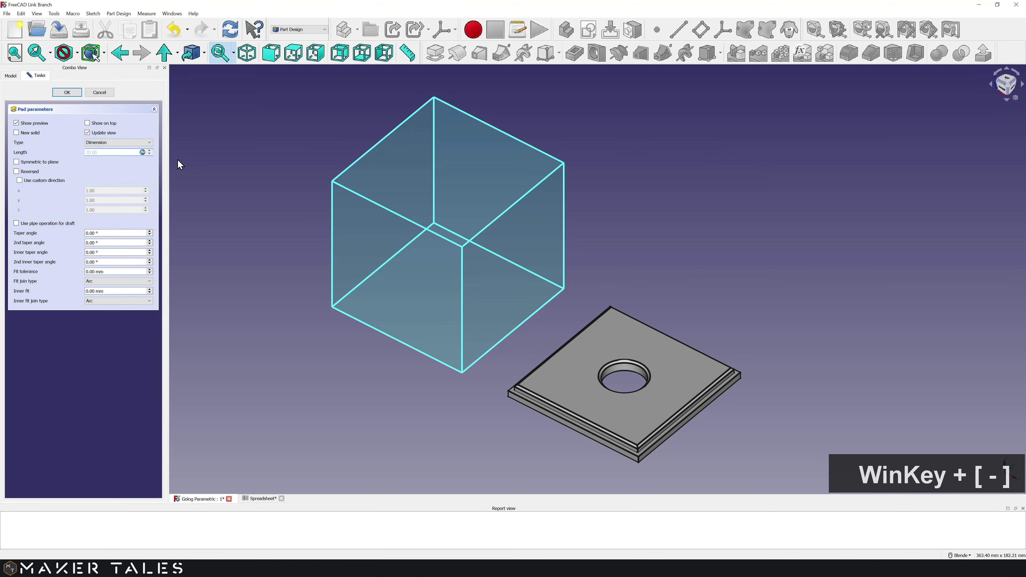
pyautogui.click(77, 93)
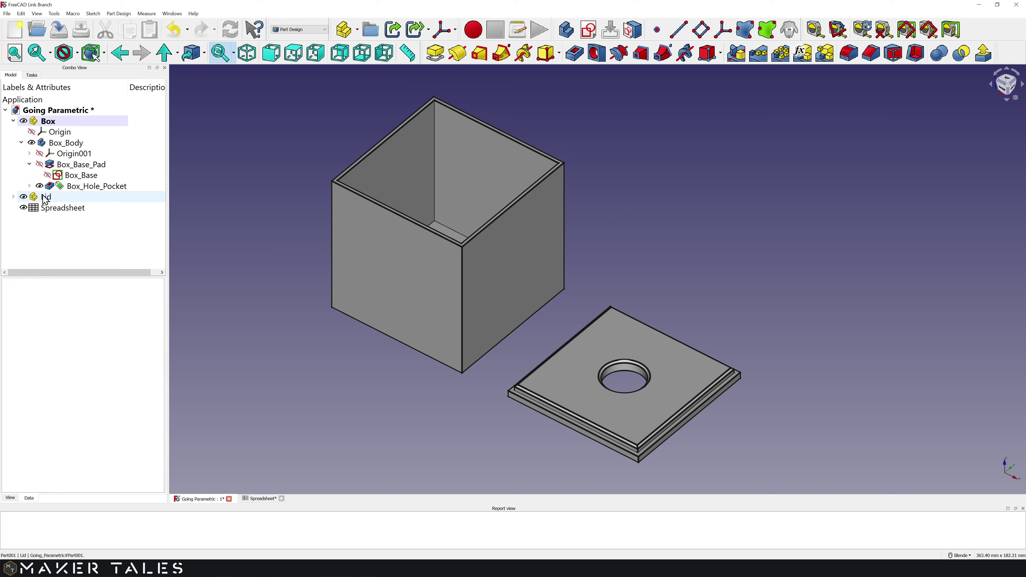
# Step: Open the Box_Hole sketch under Box_Hole_Pocket and start a formula for its 67 mm dimension
pyautogui.click(98, 186)
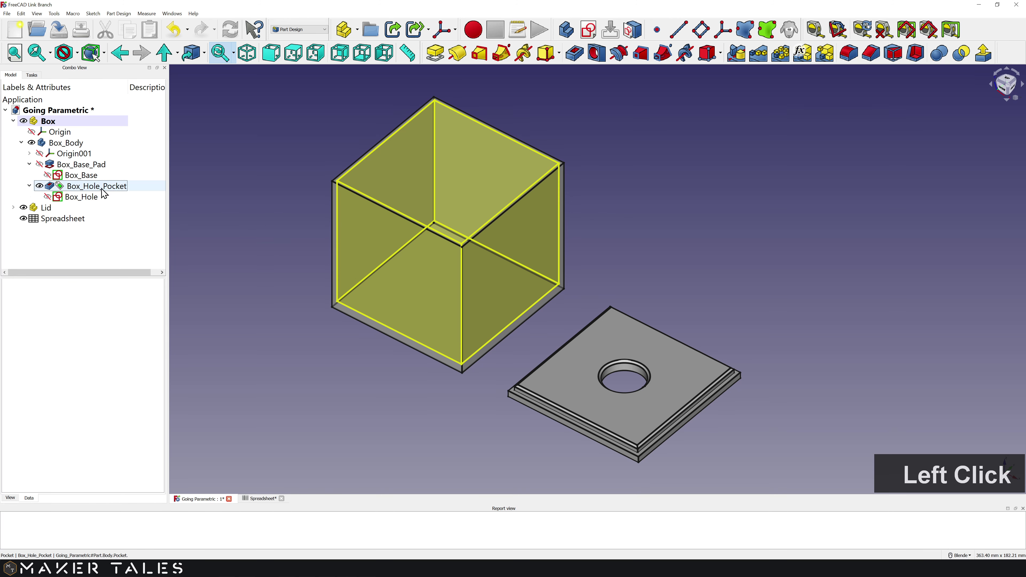
pyautogui.doubleClick(91, 198)
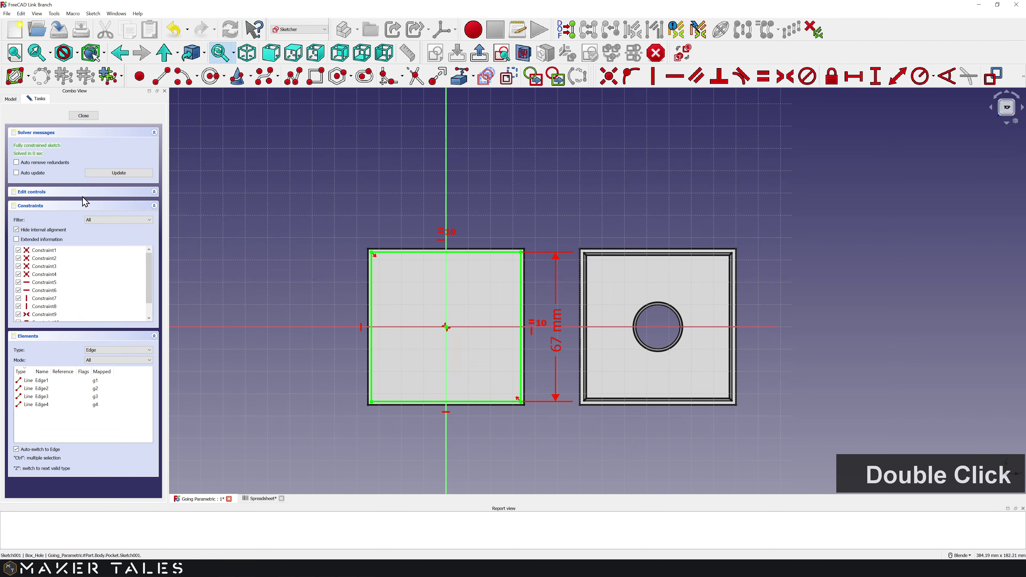
pyautogui.click(556, 346)
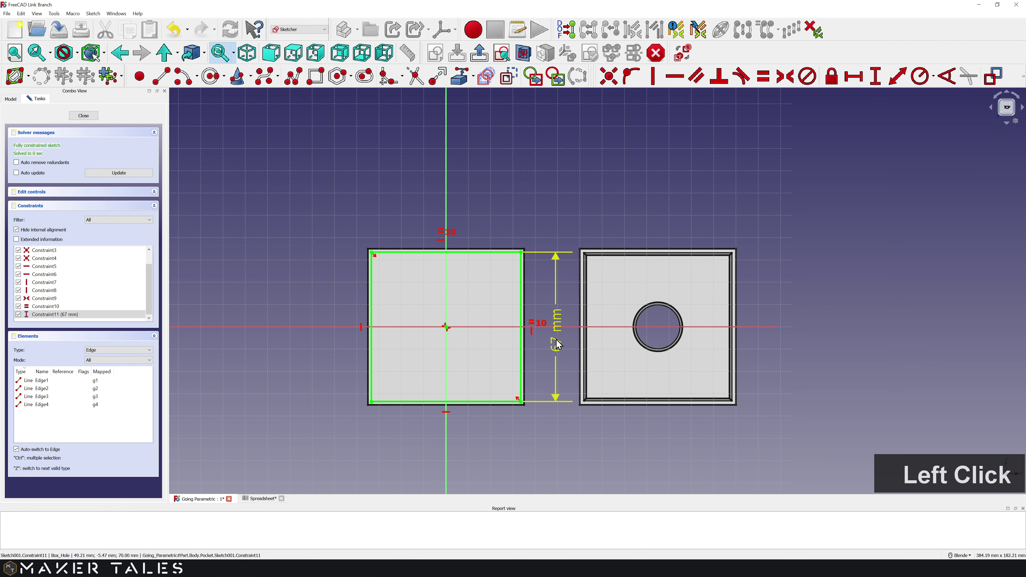
pyautogui.doubleClick(557, 345)
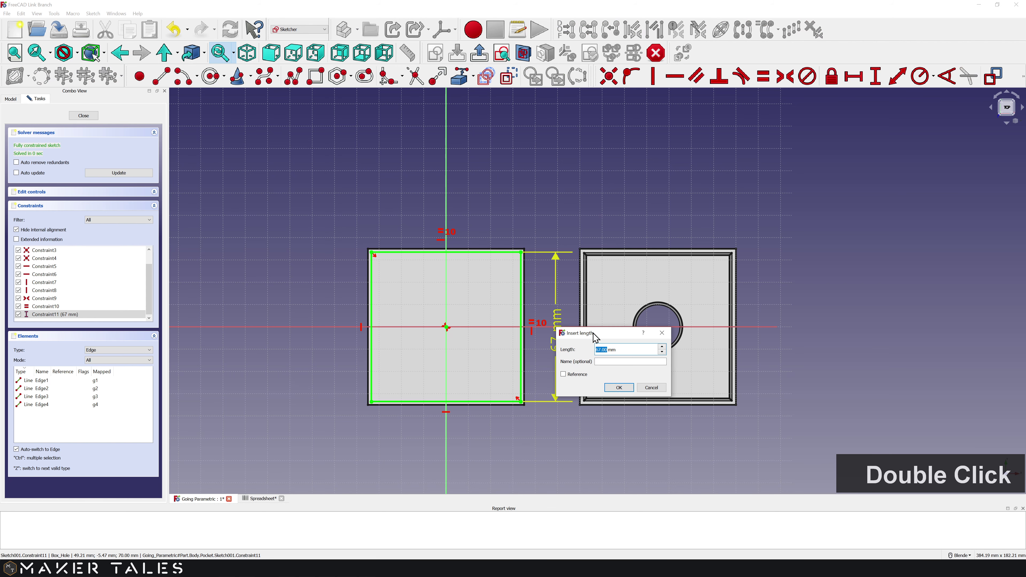
pyautogui.moveTo(602, 333); pyautogui.dragTo(476, 179)
pyautogui.click(500, 191)
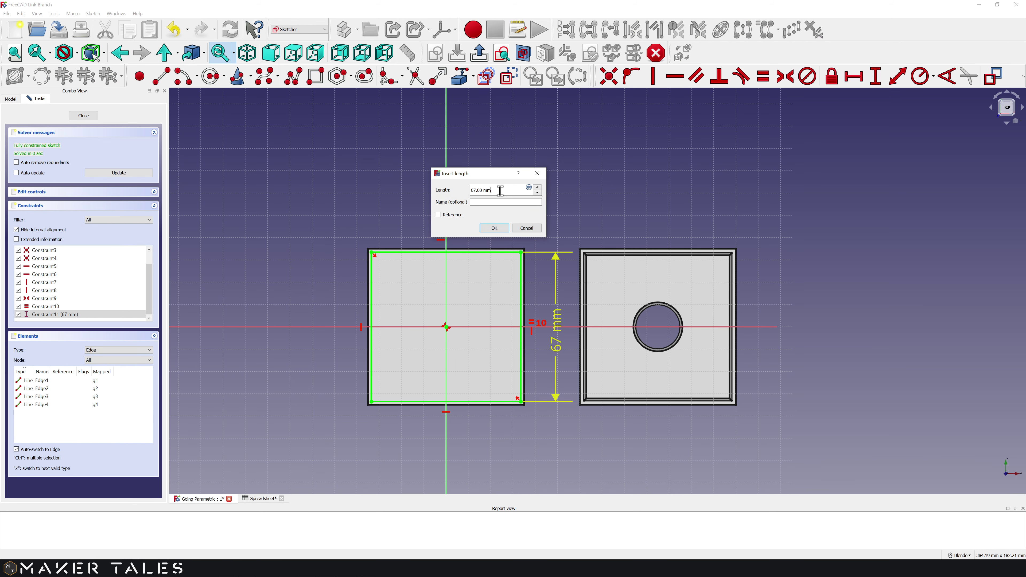
pyautogui.press('=')
pyautogui.moveTo(525, 183); pyautogui.dragTo(400, 173)
pyautogui.press('super+plus')
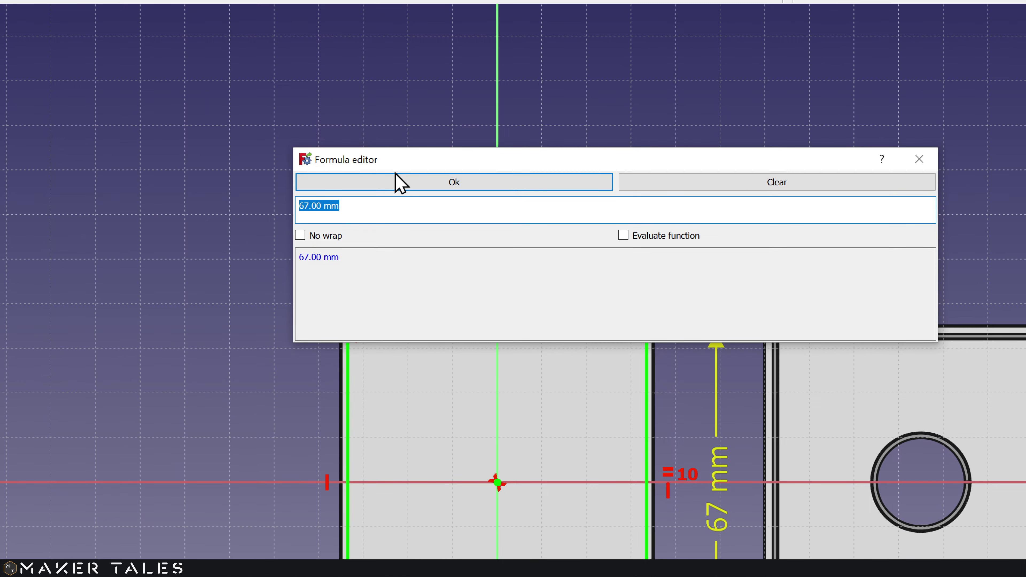
pyautogui.press('super+plus')
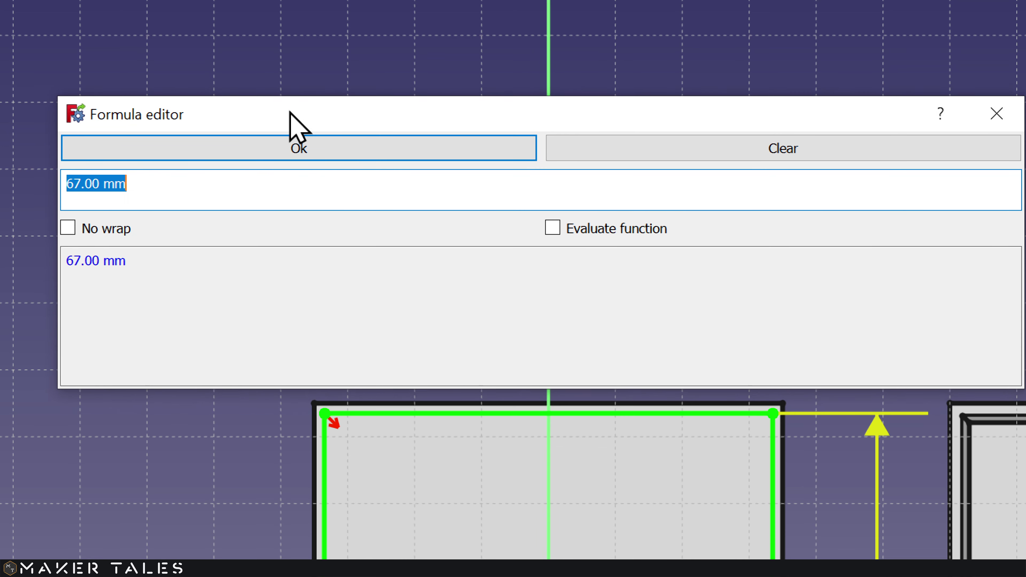
pyautogui.moveTo(289, 112); pyautogui.dragTo(263, 108)
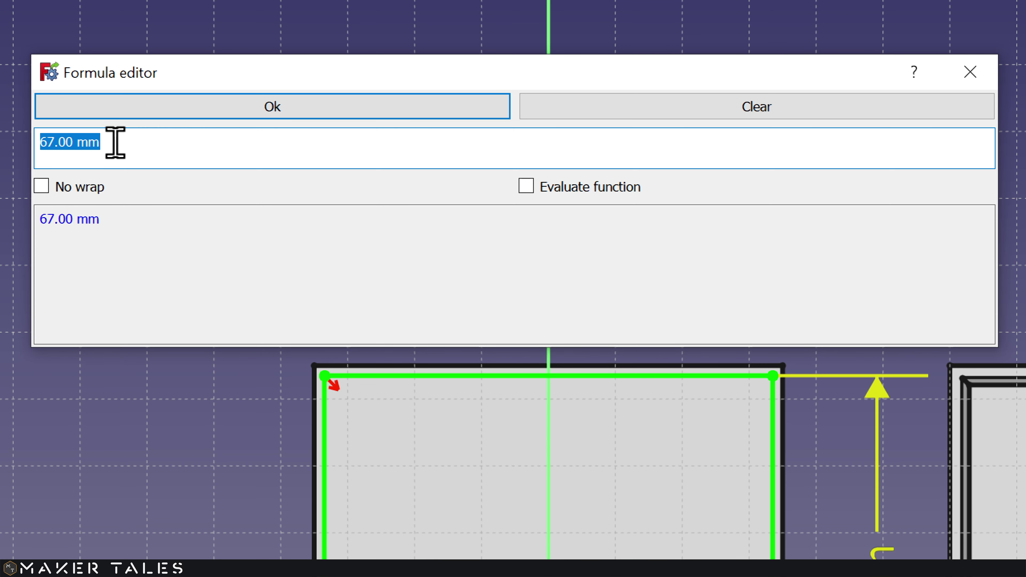
# Step: Enter the formula <<Box_Base>>.Constraints.Box_Width_Depth - Spreadsheet.Wall_Thickness*2 for the 67 mm side
pyautogui.write('bo')
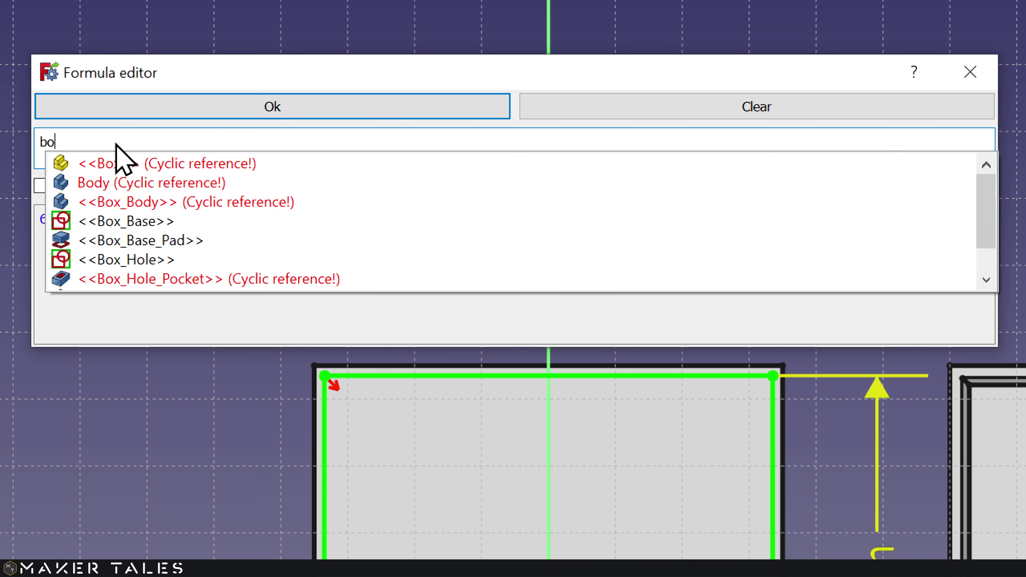
pyautogui.click(126, 221)
pyautogui.write('.')
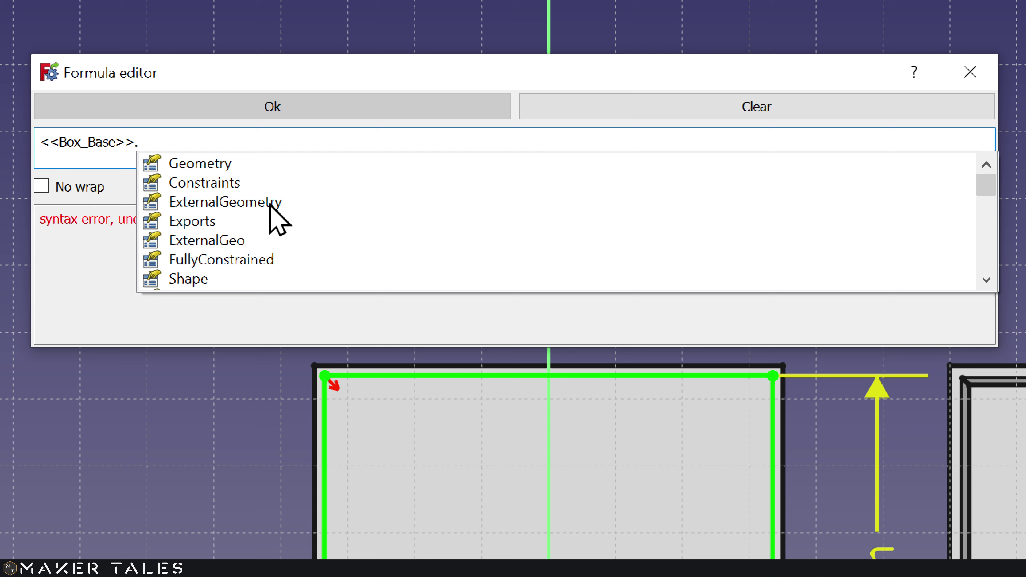
pyautogui.click(212, 184)
pyautogui.write('.')
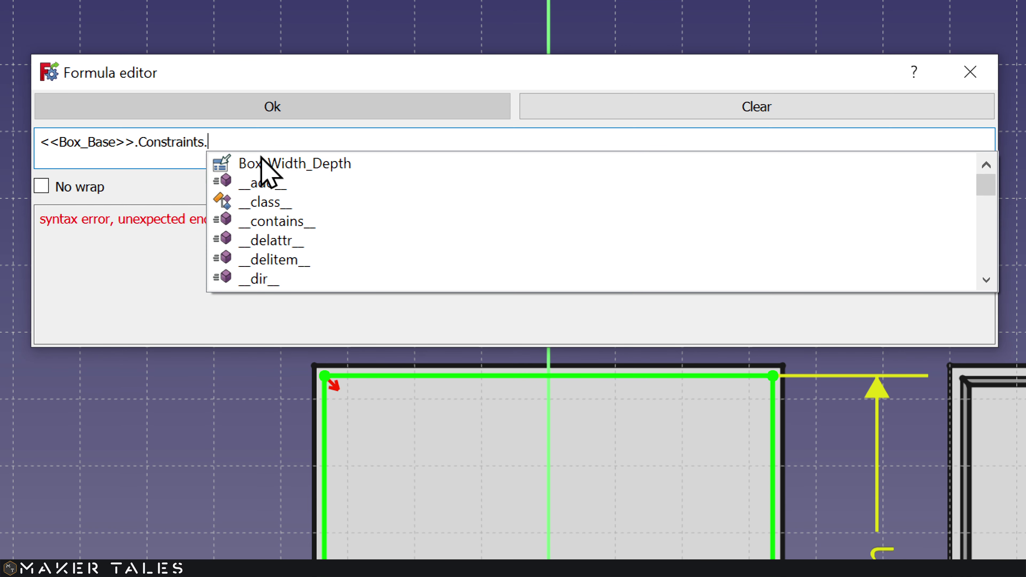
pyautogui.click(294, 164)
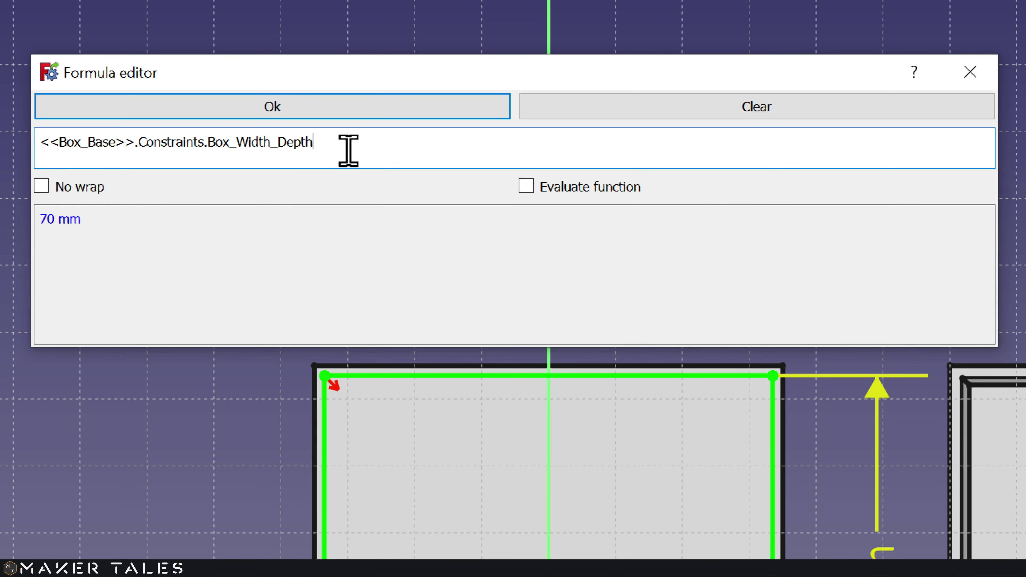
pyautogui.write('-')
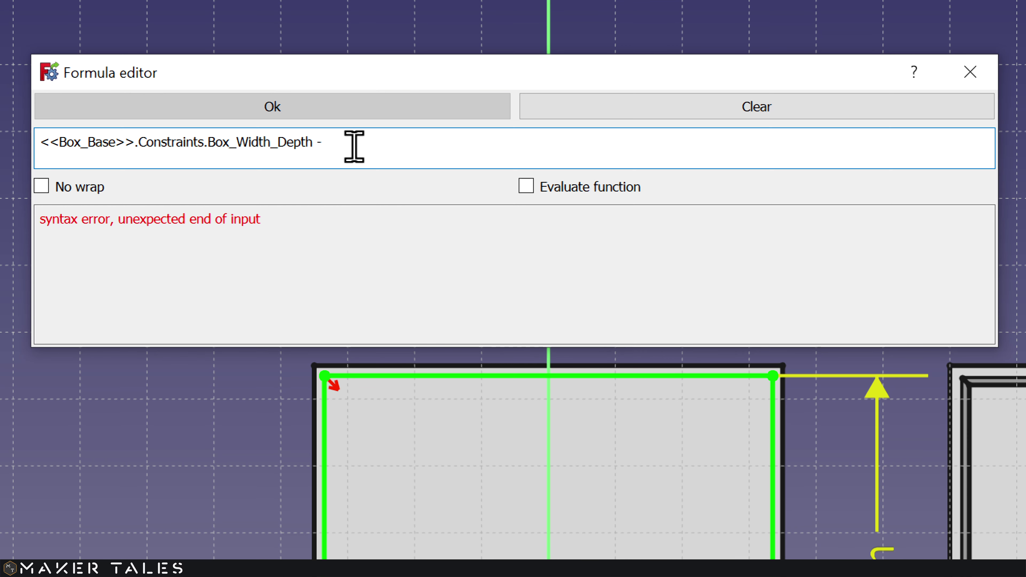
pyautogui.write(' sp')
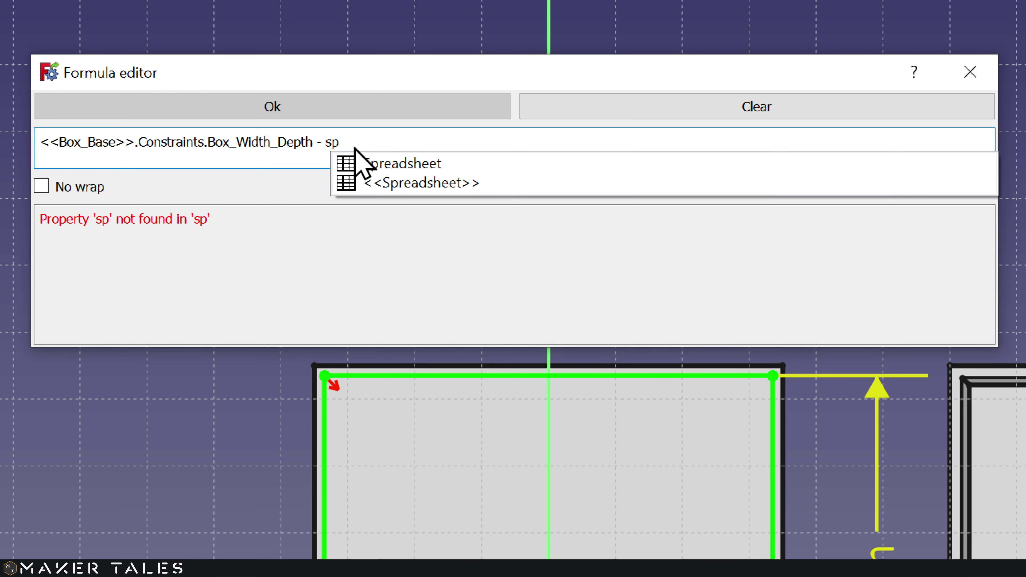
pyautogui.press('Return')
pyautogui.write('.w')
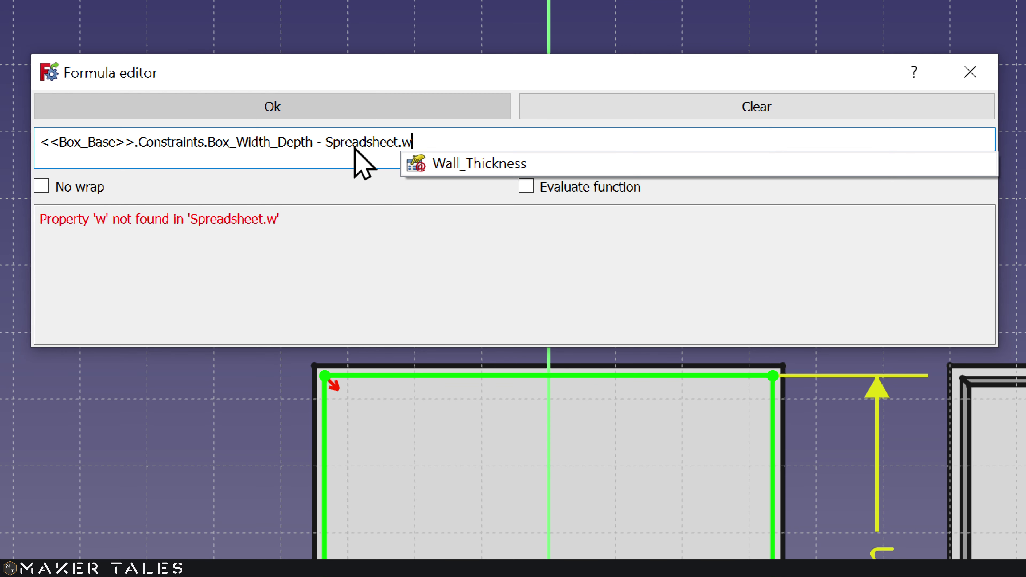
pyautogui.press('Down')
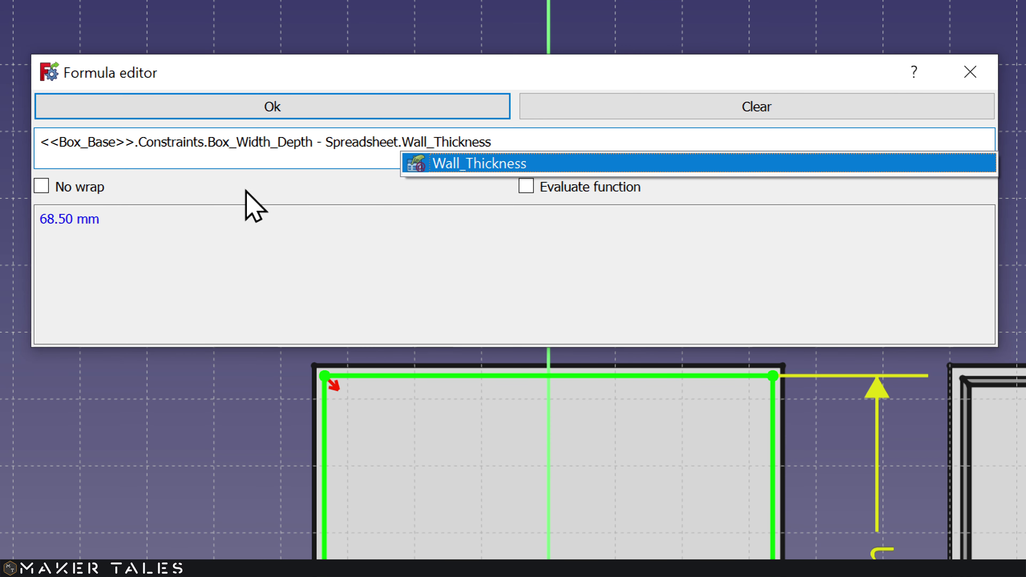
pyautogui.click(459, 163)
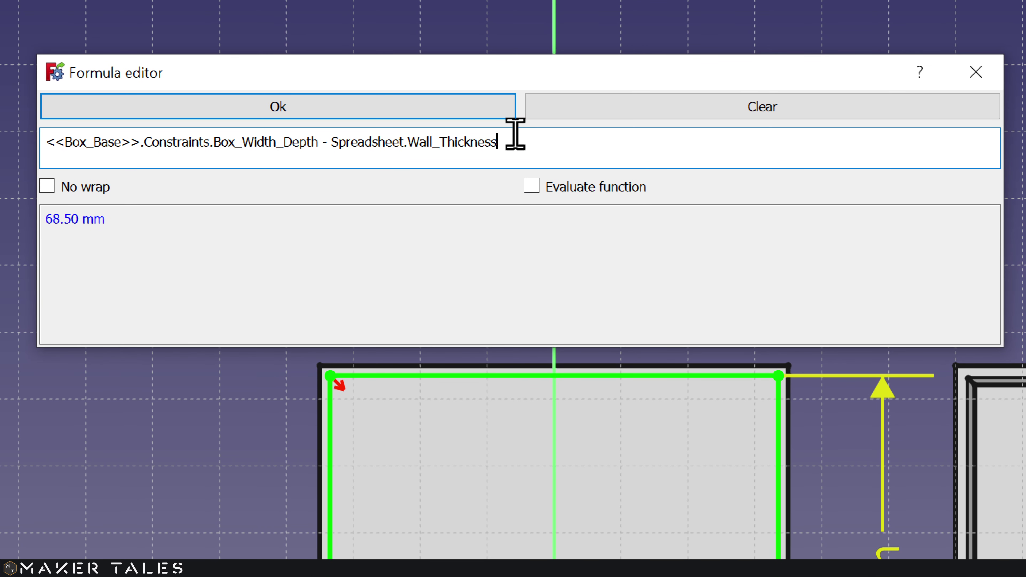
pyautogui.write('*')
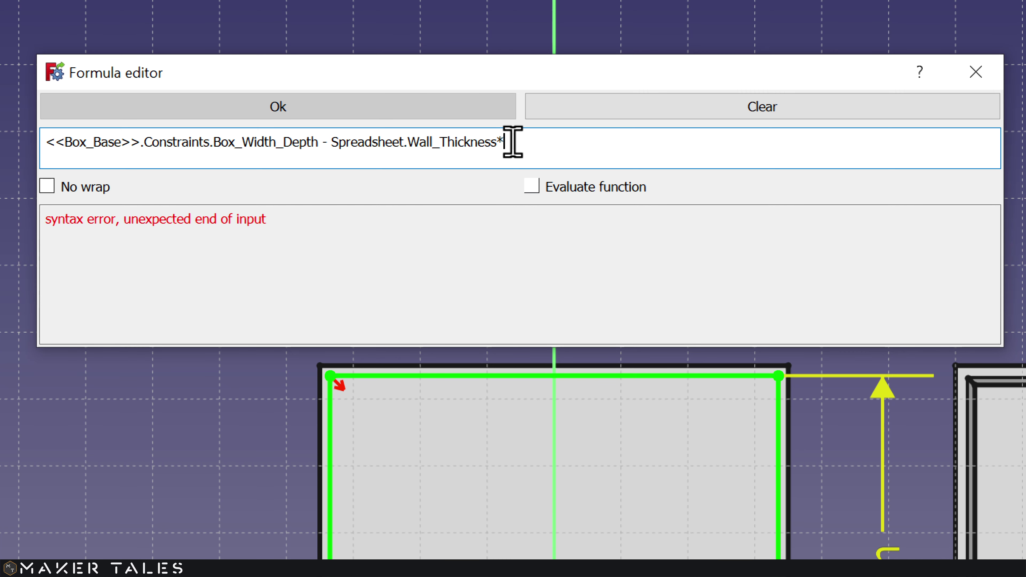
pyautogui.write('2')
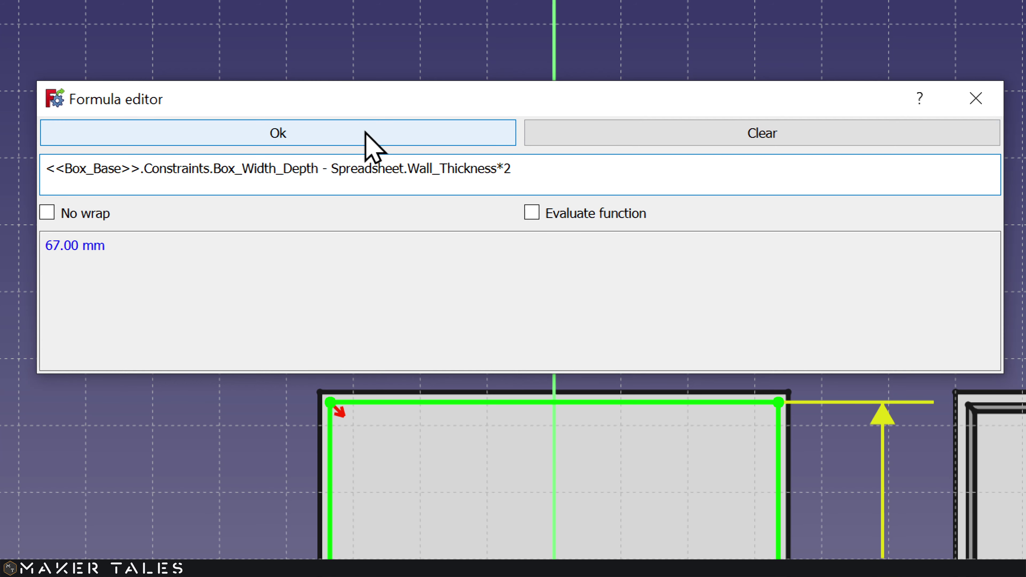
pyautogui.click(366, 133)
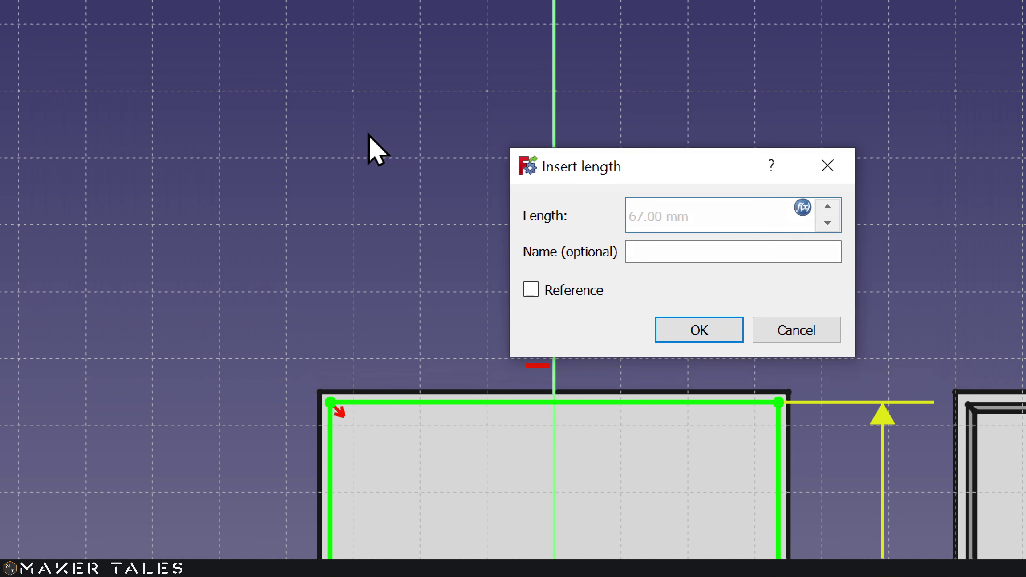
# Step: Name the dimension constraint Box_Internal and apply it
pyautogui.click(632, 248)
pyautogui.write('Box_Internal')
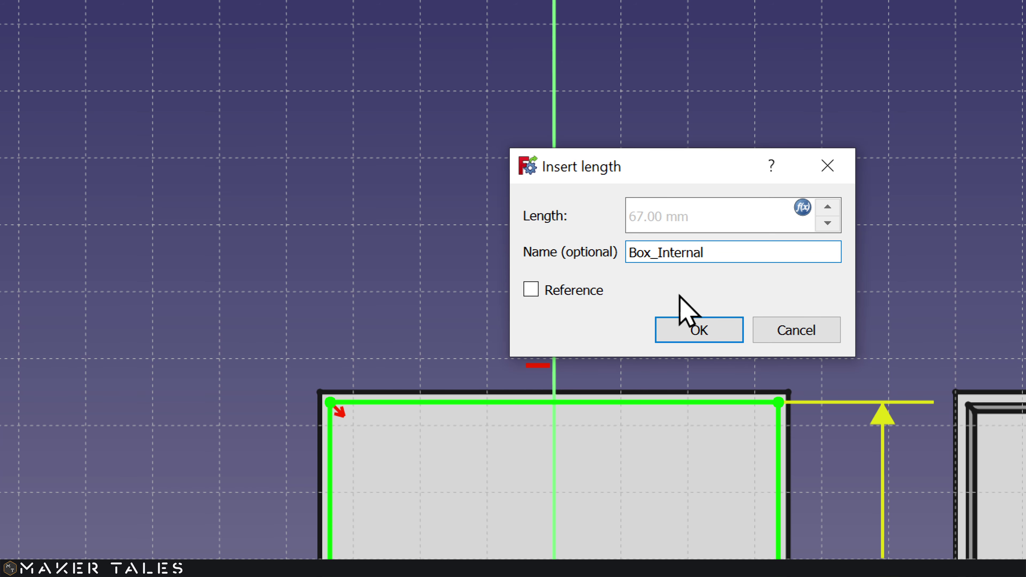
pyautogui.click(694, 329)
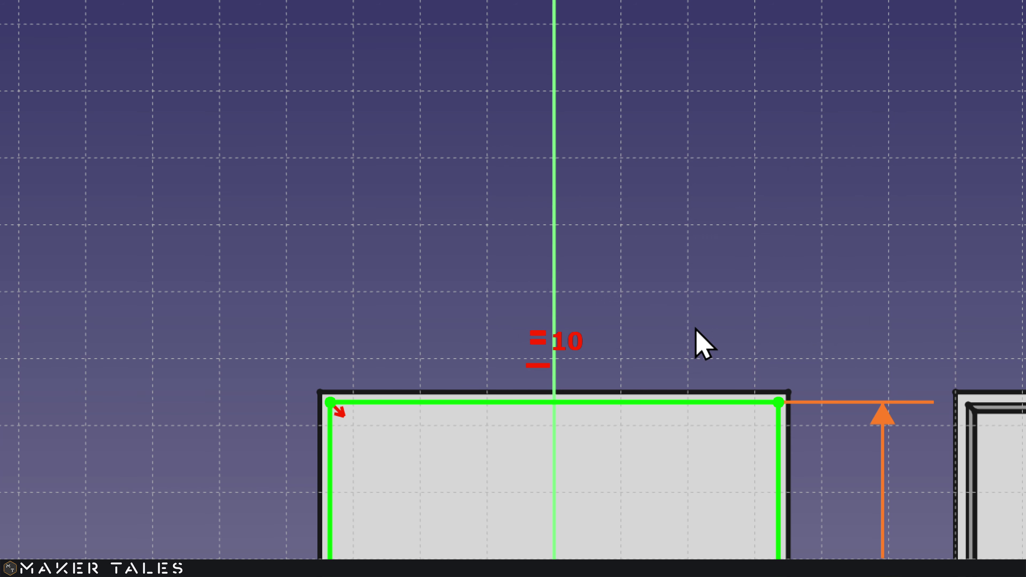
pyautogui.press('super+minus')
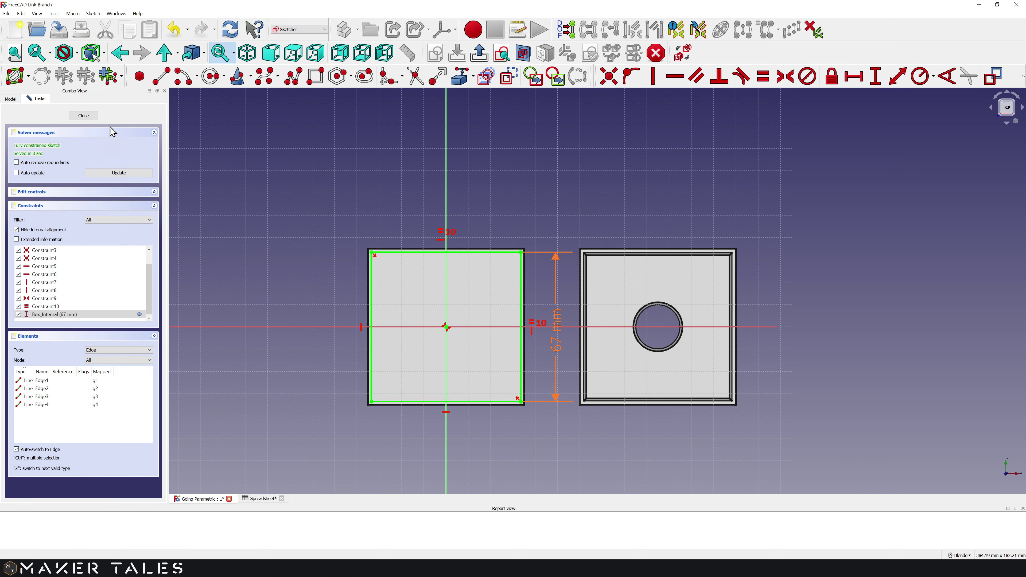
# Step: Leave the sketch and start a formula for the Box_Hole_Pocket length
pyautogui.click(92, 117)
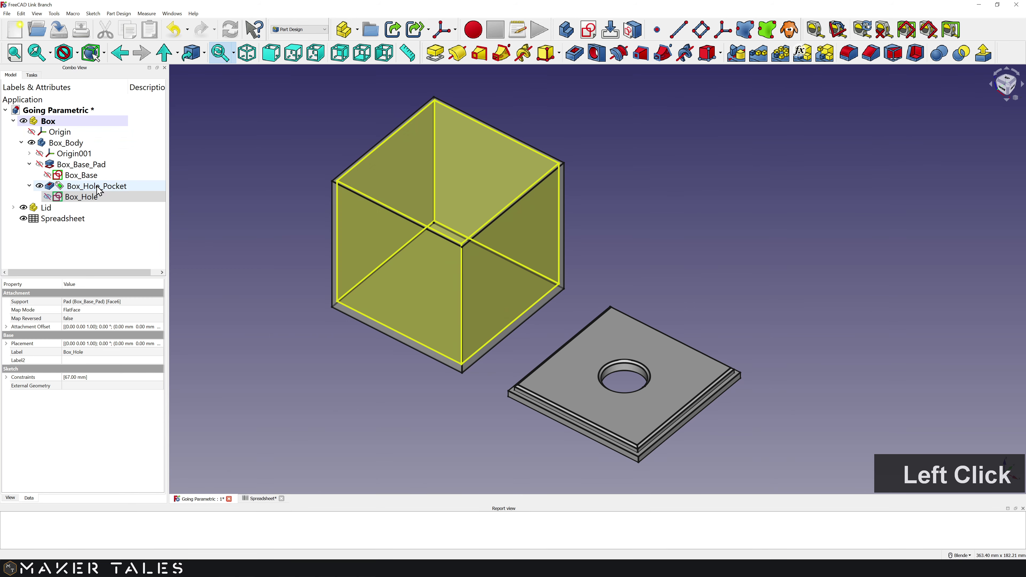
pyautogui.doubleClick(98, 190)
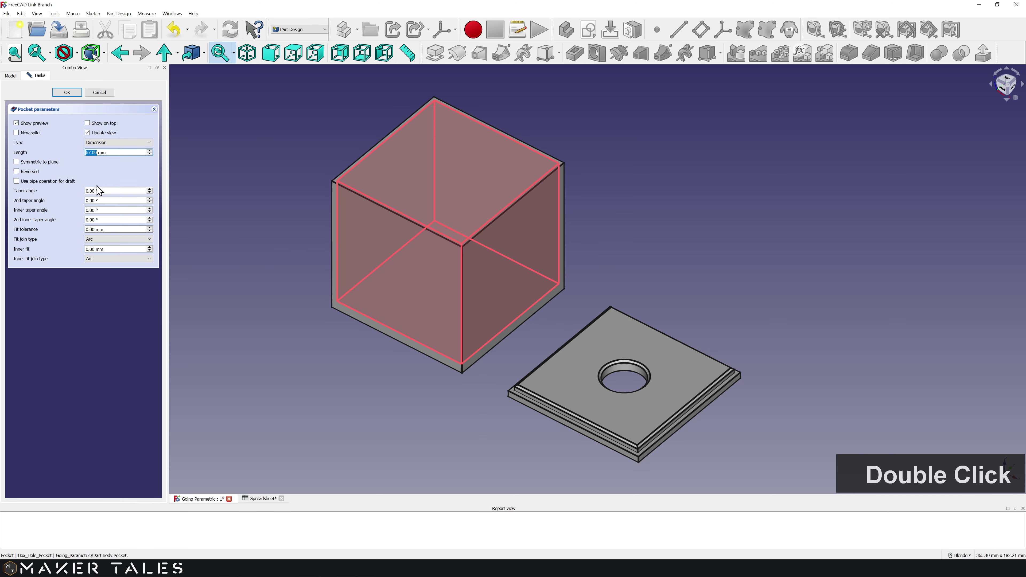
pyautogui.click(110, 153)
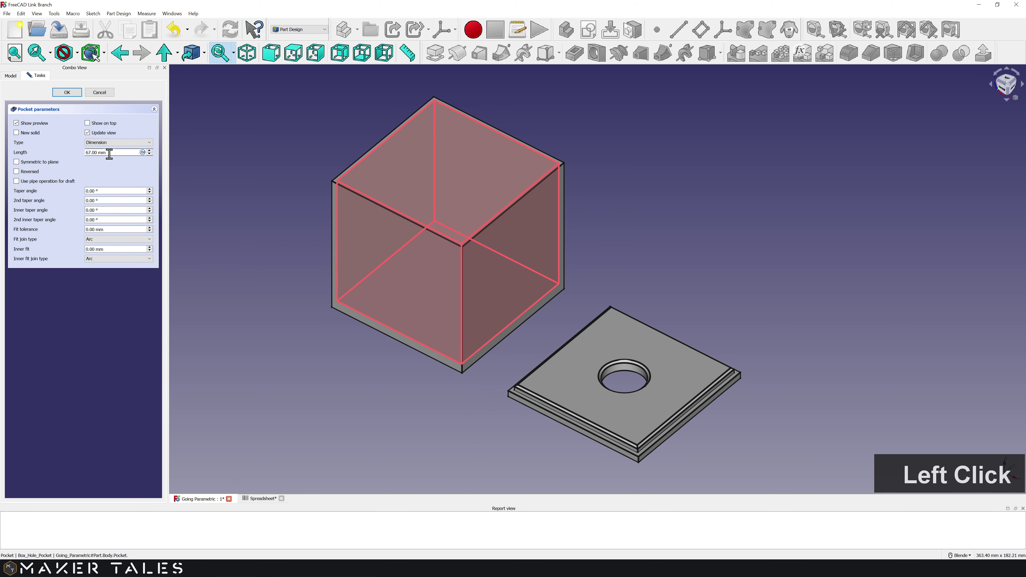
pyautogui.click(143, 152)
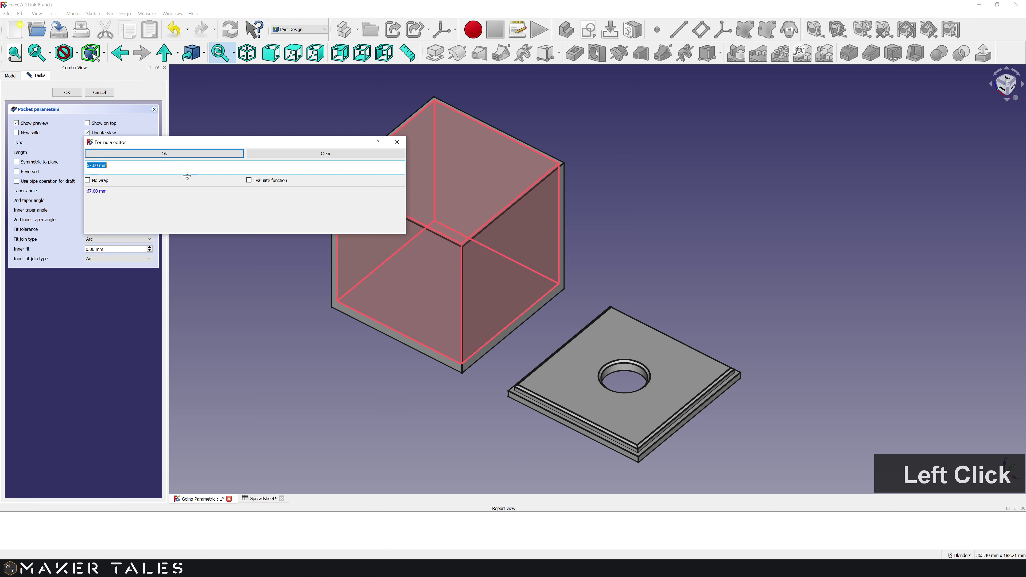
pyautogui.press('super+plus')
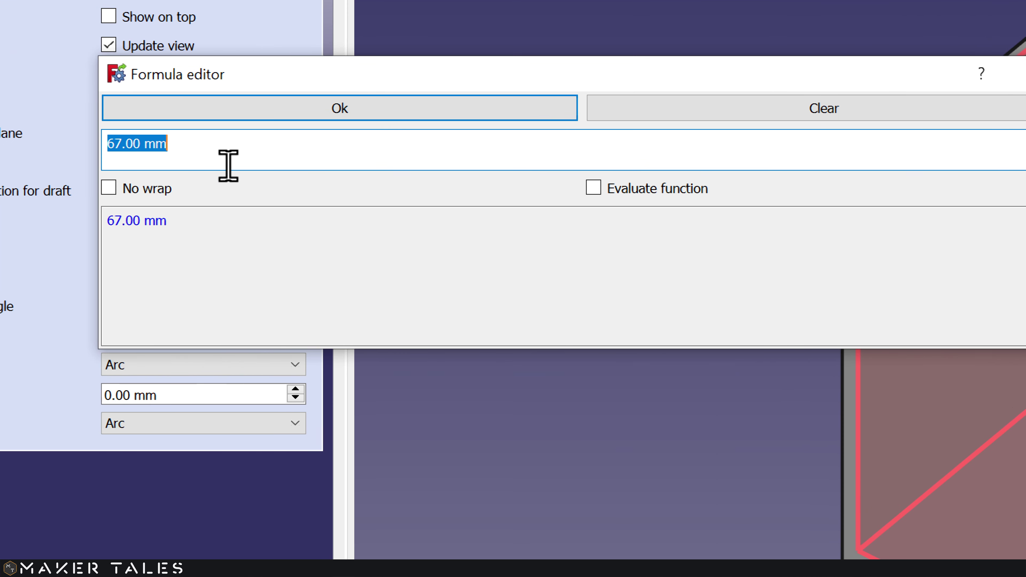
pyautogui.moveTo(292, 75); pyautogui.dragTo(220, 86)
# Step: Set the pocket length to Spreadsheet.Height_Width_Depth - Spreadsheet.Box_Bass_Thickness and confirm
pyautogui.write('sp')
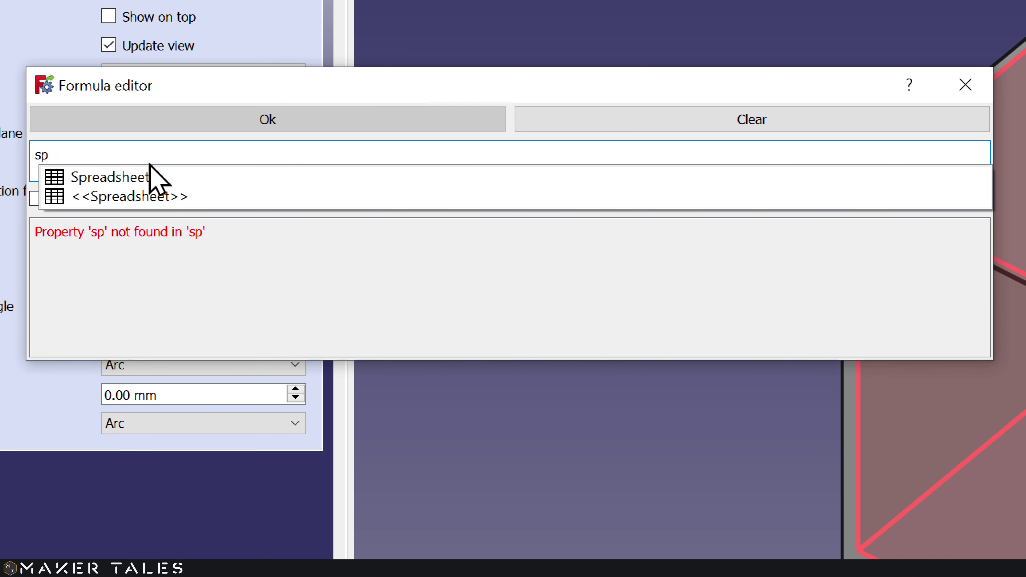
pyautogui.press('Down')
pyautogui.write('.Heig')
pyautogui.write('h')
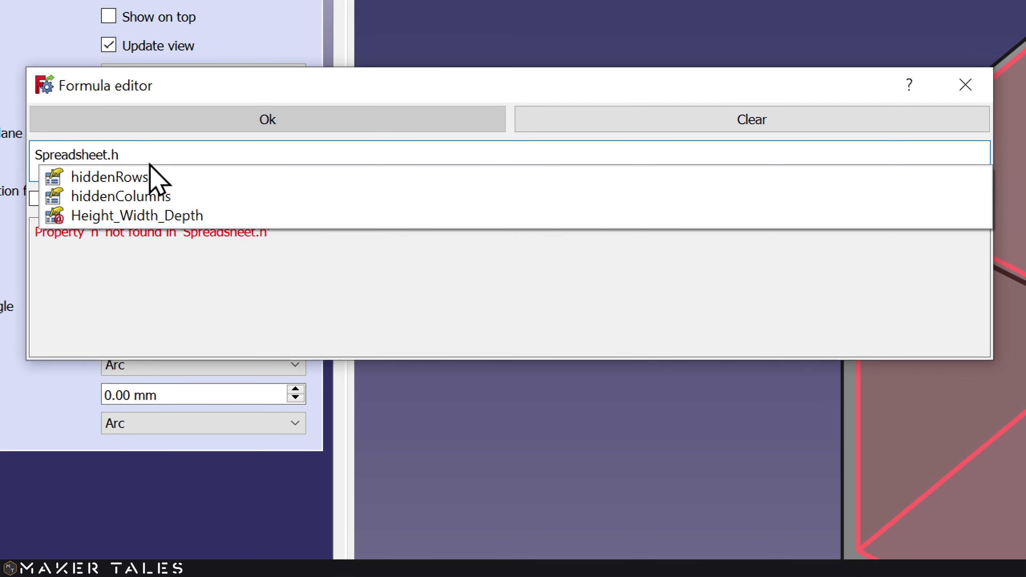
pyautogui.press('Down')
pyautogui.press('Down')
pyautogui.press('Down')
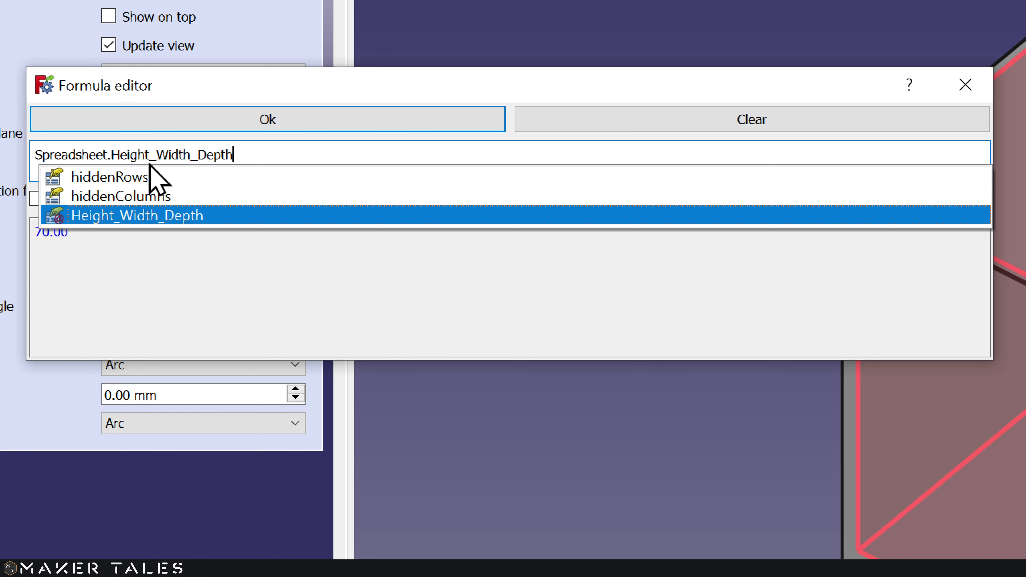
pyautogui.press('Return')
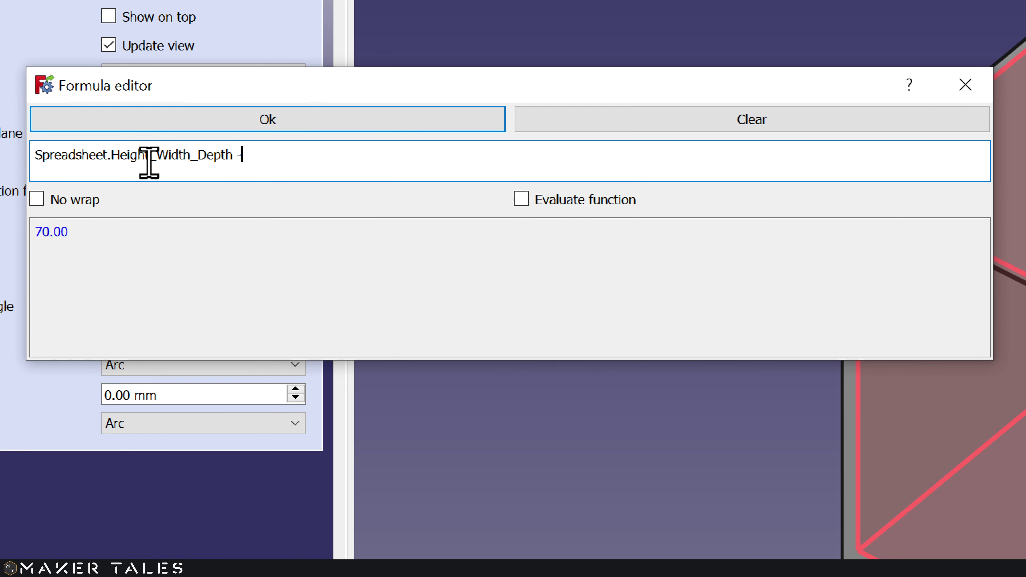
pyautogui.write('- sp')
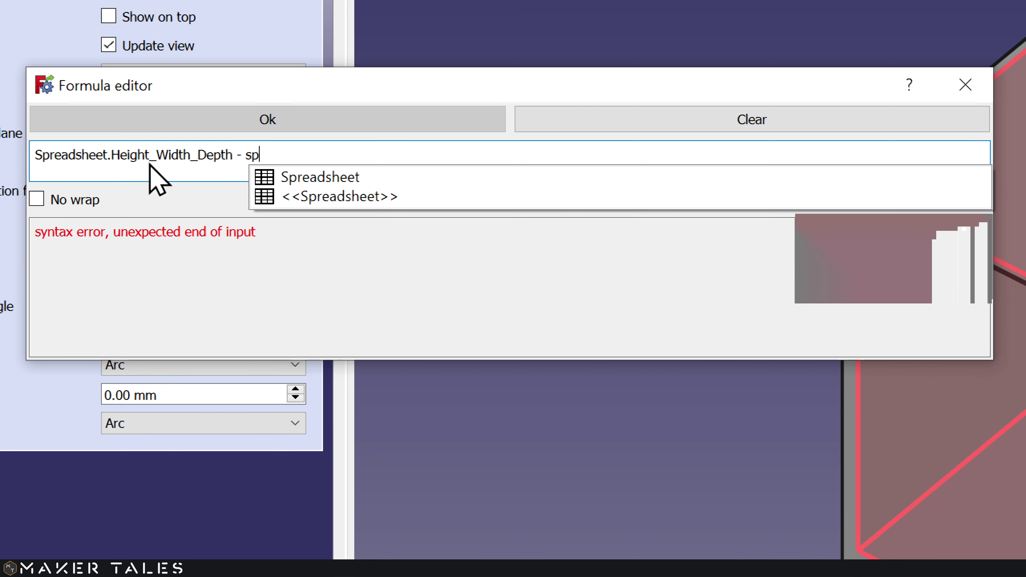
pyautogui.press('Return')
pyautogui.write('.bo')
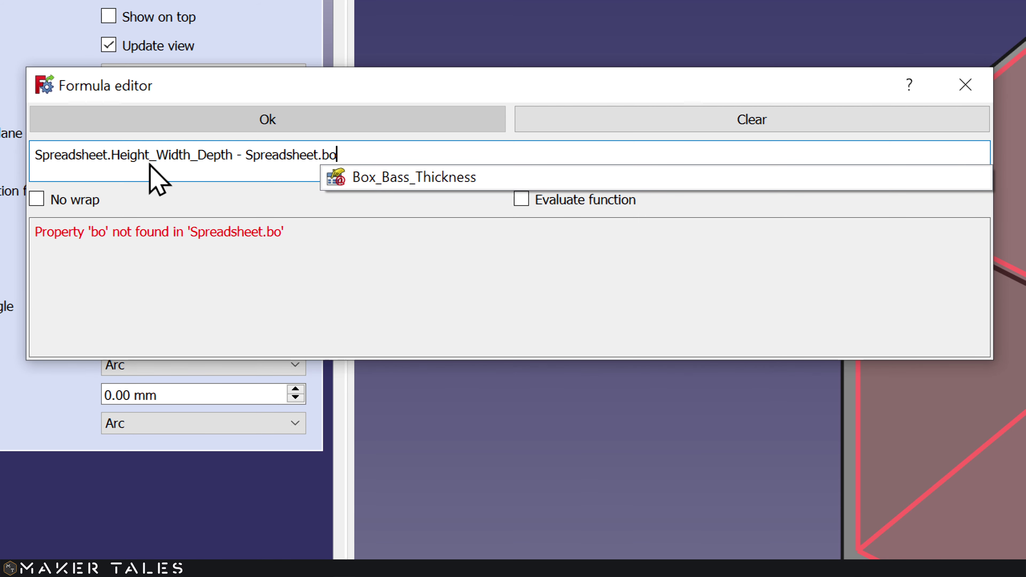
pyautogui.click(420, 182)
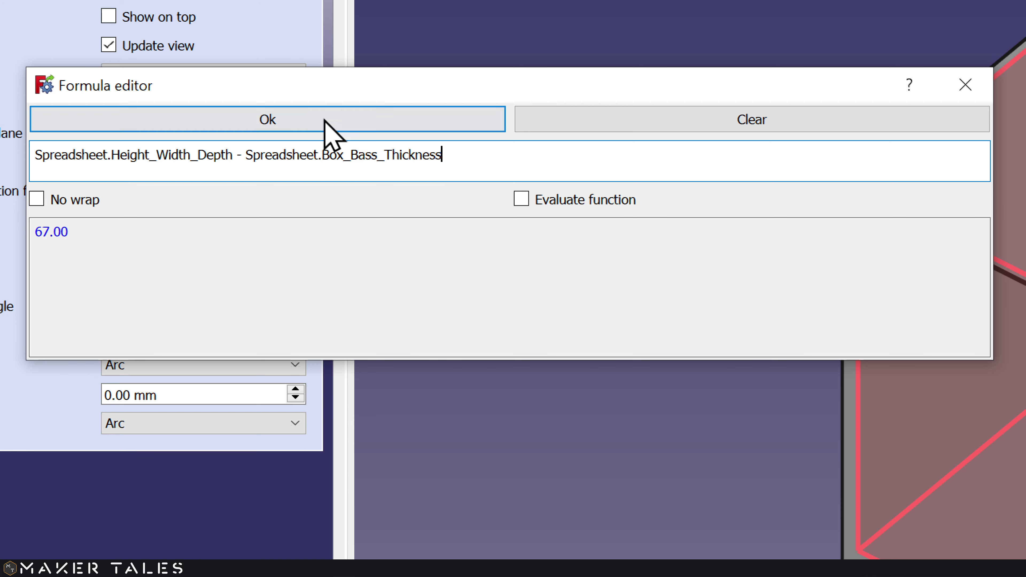
pyautogui.click(307, 123)
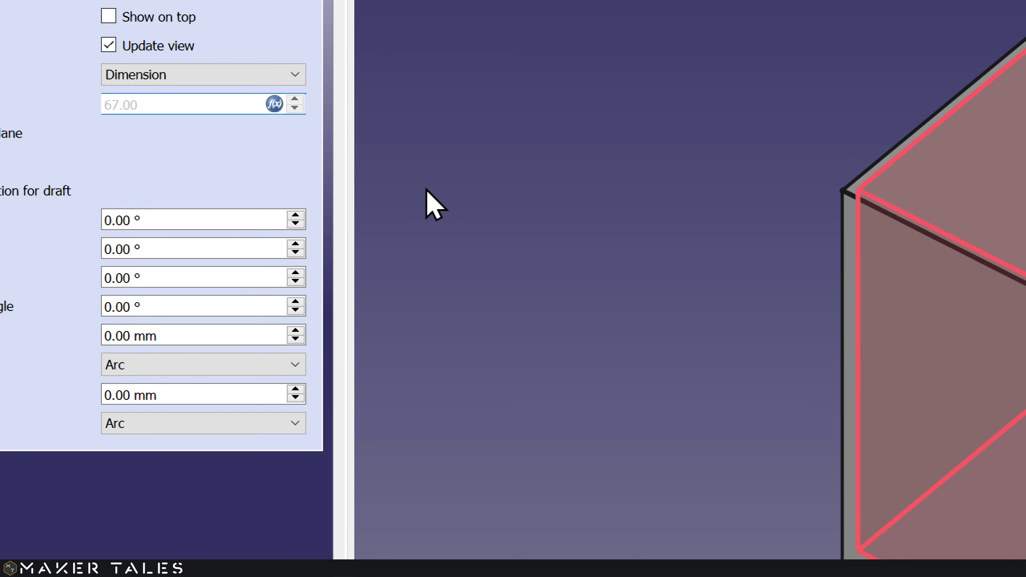
pyautogui.press('super+minus')
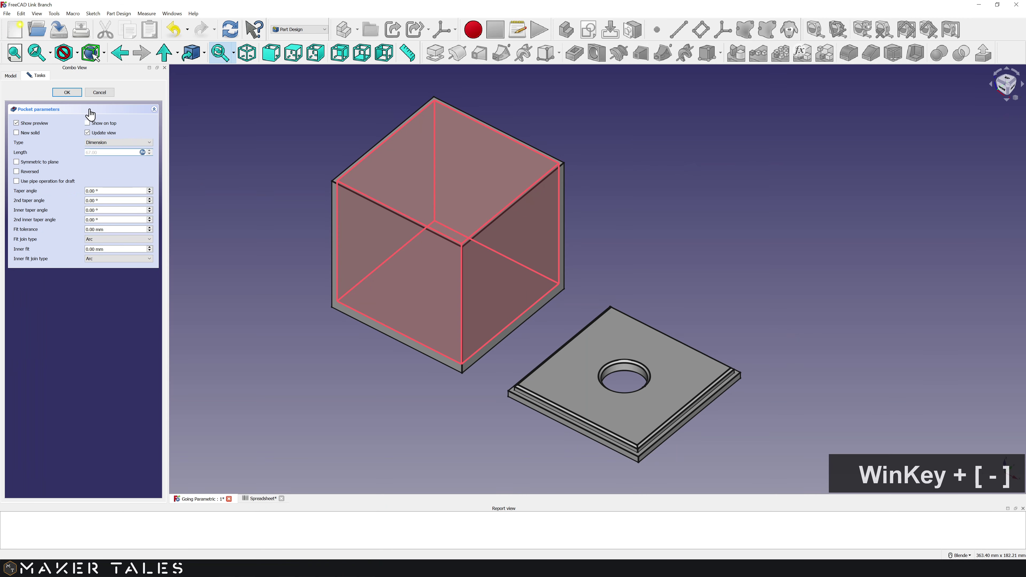
pyautogui.click(75, 93)
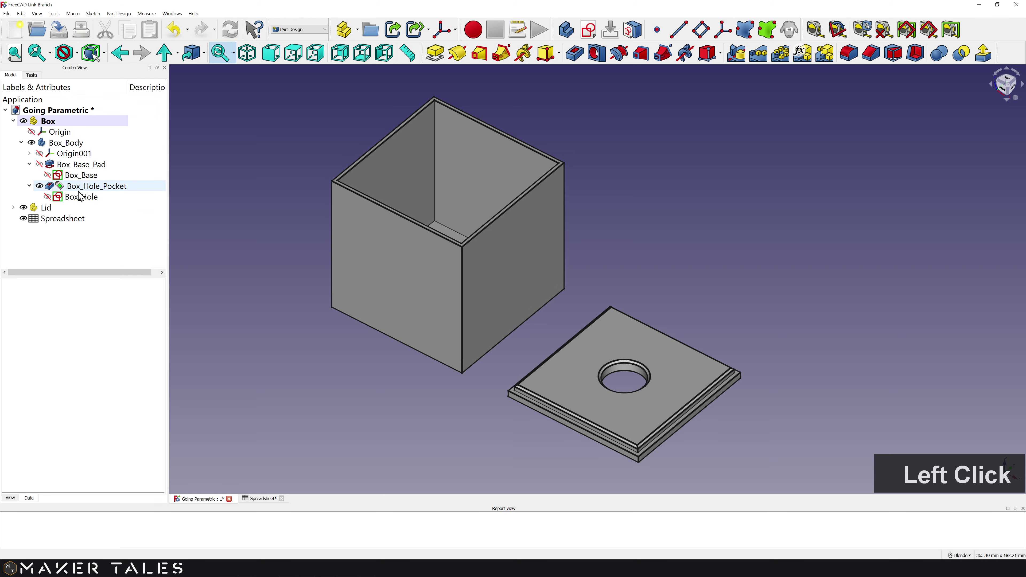
# Step: Browse the Thangs gallery, then explode and orbit the Robotic Animal assembly in the viewer
pyautogui.click(242, 214)
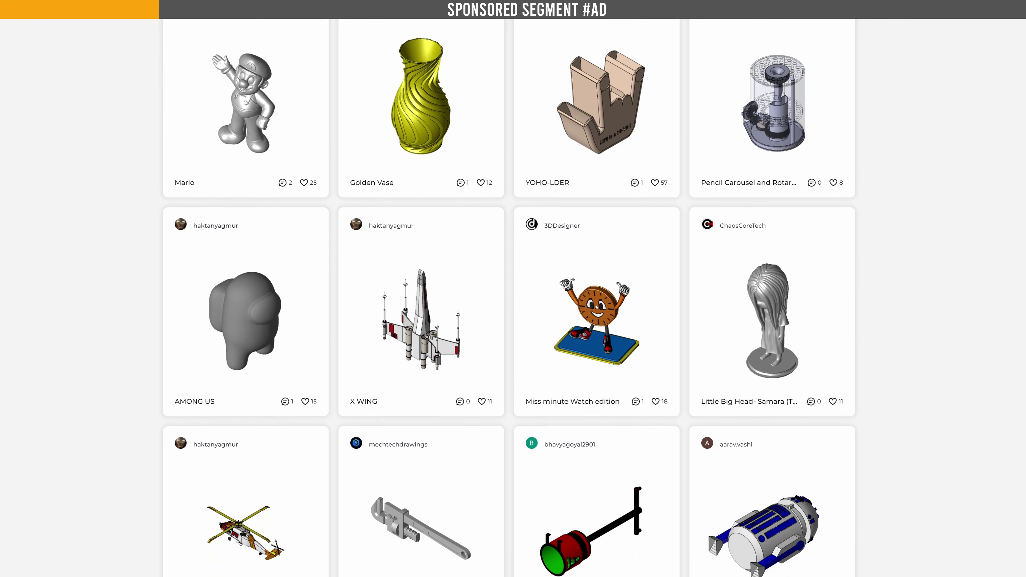
pyautogui.scroll(-10, 507, 288)
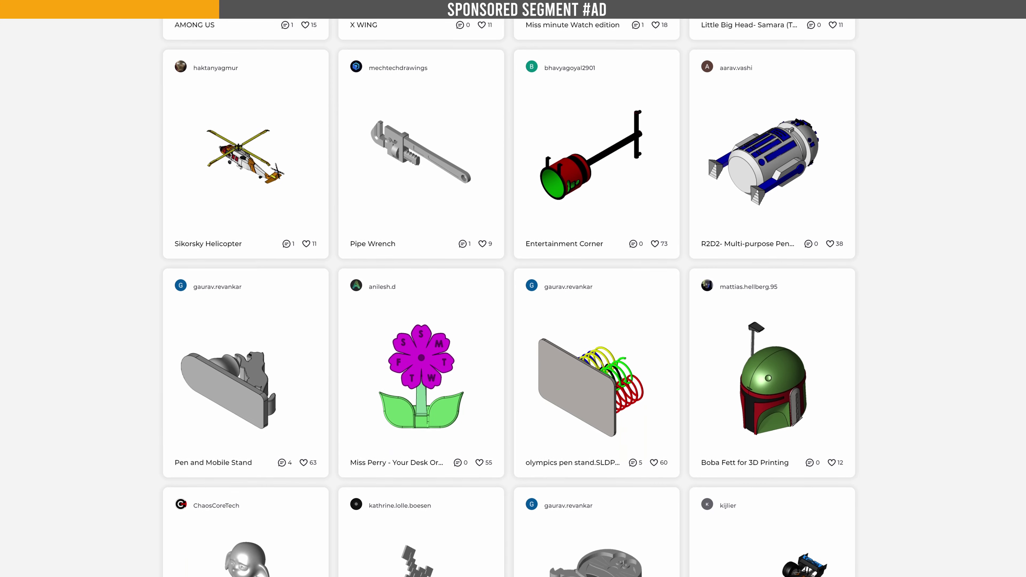
pyautogui.scroll(-13, 509, 288)
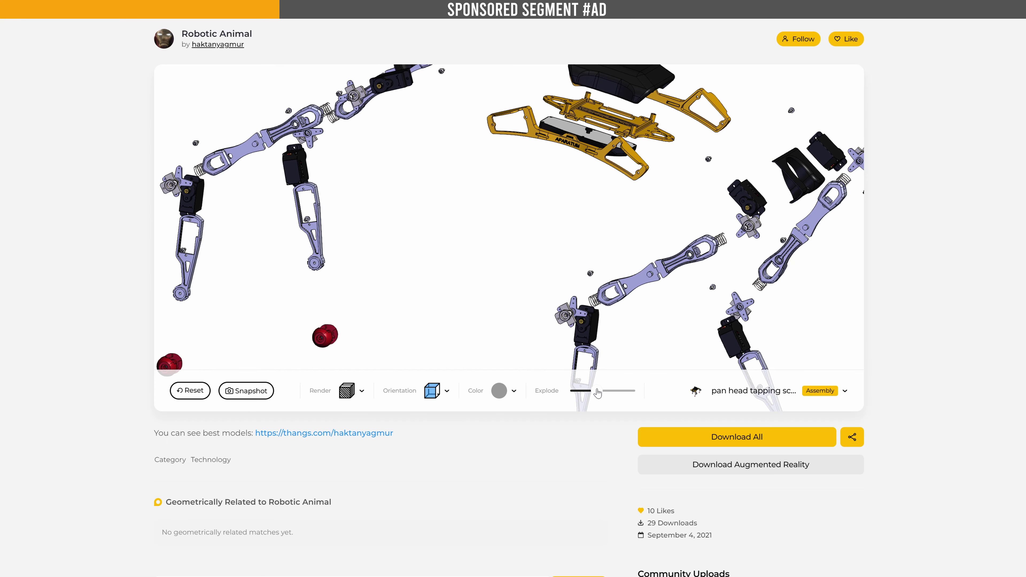
pyautogui.moveTo(598, 393)
pyautogui.mouseDown()
pyautogui.moveTo(578, 391)
pyautogui.moveTo(586, 391)
pyautogui.mouseUp()
pyautogui.moveTo(658, 252); pyautogui.dragTo(549, 255)
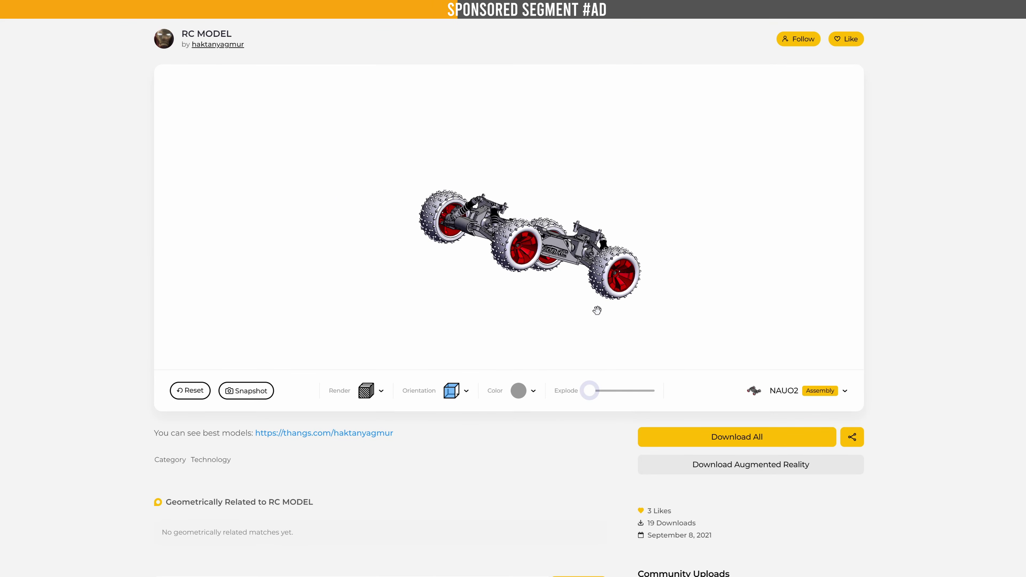
pyautogui.moveTo(597, 310); pyautogui.dragTo(557, 227)
pyautogui.moveTo(590, 390)
pyautogui.mouseDown()
pyautogui.moveTo(630, 391)
pyautogui.moveTo(589, 391)
pyautogui.mouseUp()
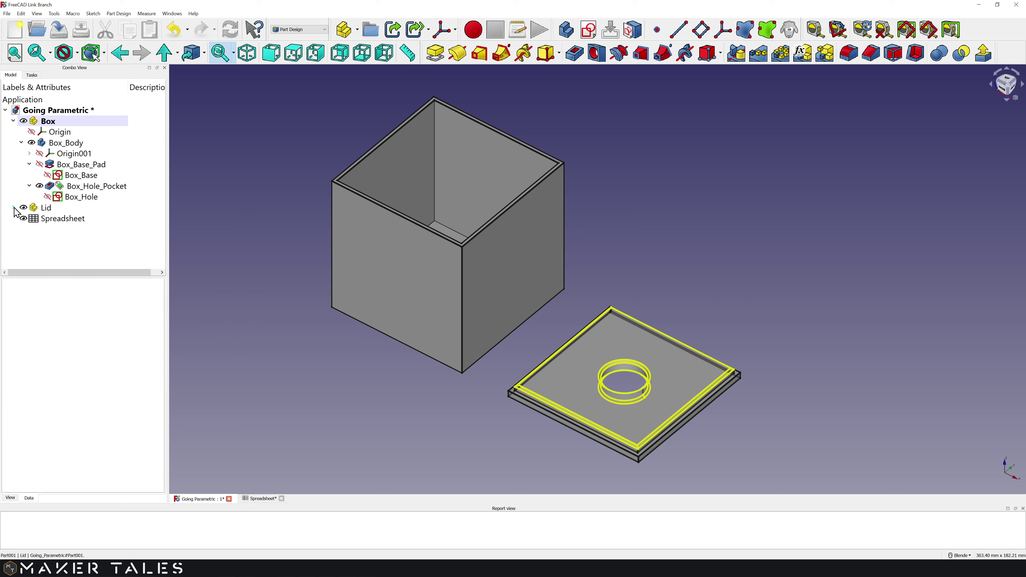
# Step: Open the Lid_Base sketch and start a formula for its 70 mm dimension
pyautogui.click(14, 208)
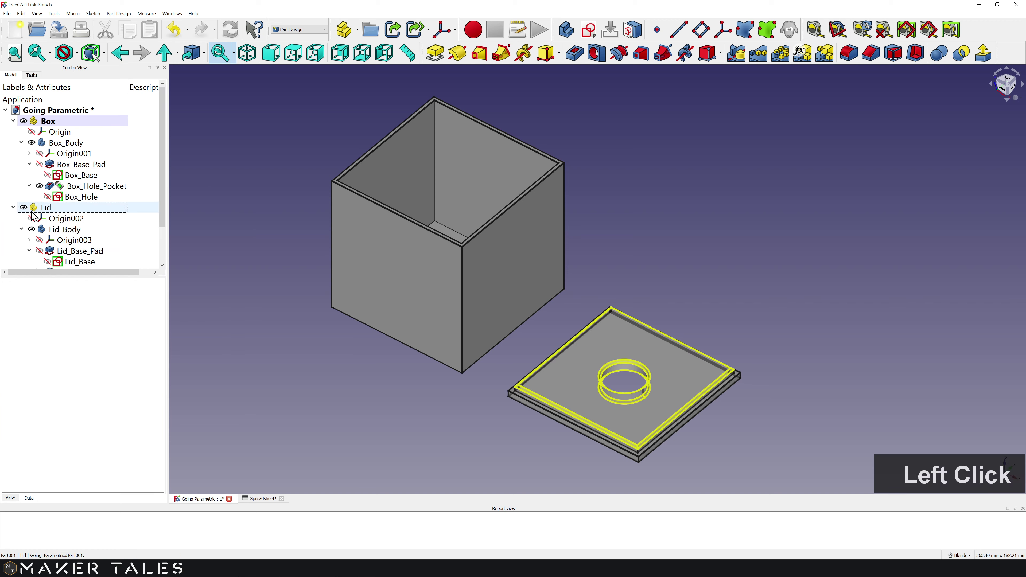
pyautogui.doubleClick(79, 261)
pyautogui.doubleClick(786, 324)
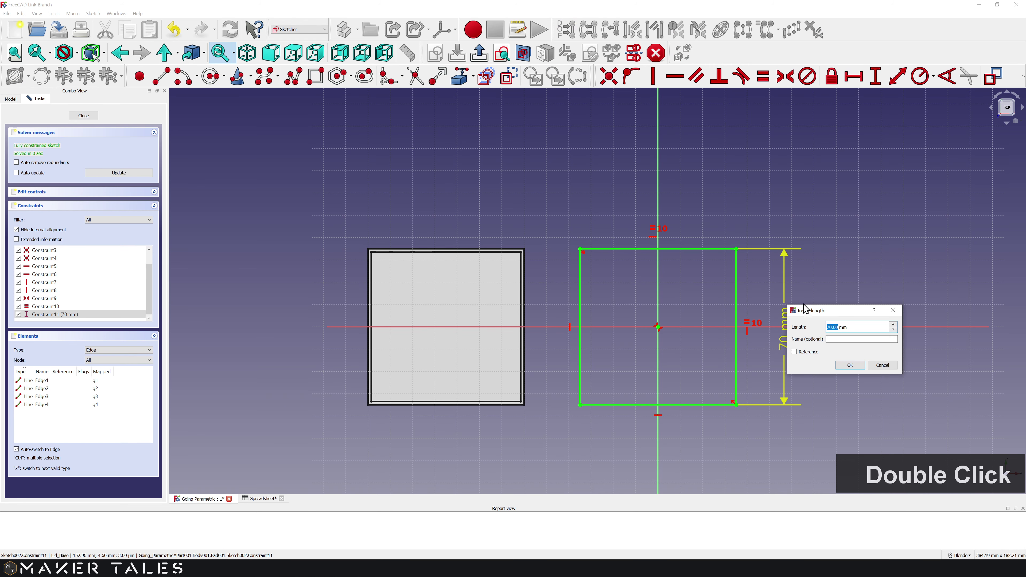
pyautogui.moveTo(820, 310)
pyautogui.mouseDown()
pyautogui.moveTo(640, 288)
pyautogui.moveTo(488, 198)
pyautogui.moveTo(493, 189)
pyautogui.mouseUp()
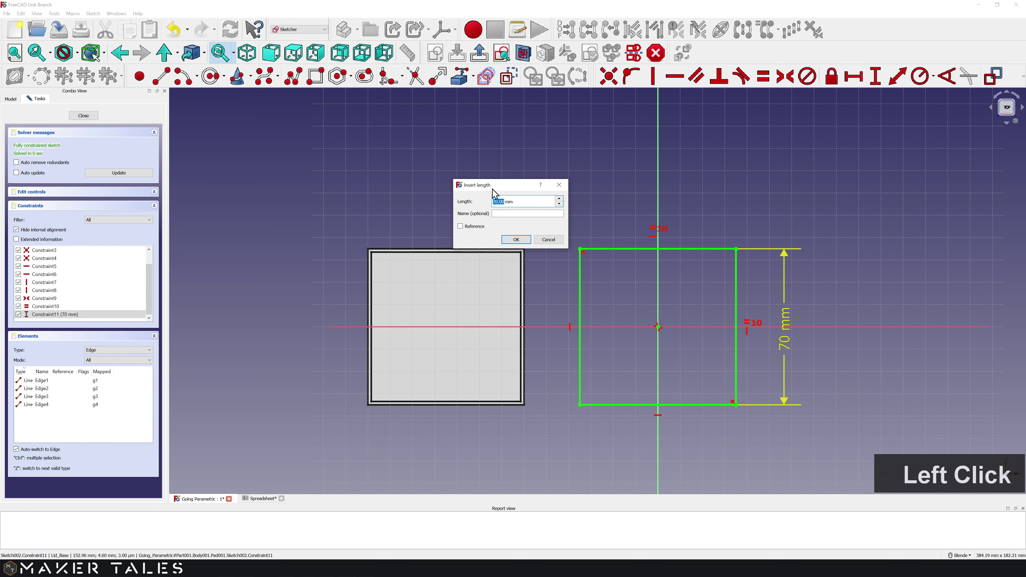
pyautogui.click(539, 201)
pyautogui.press('=')
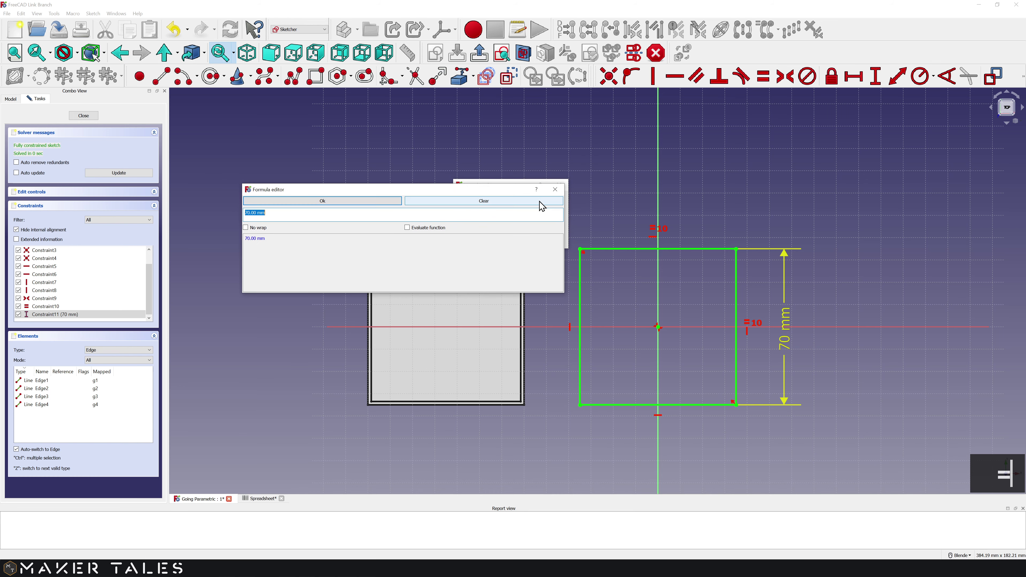
pyautogui.moveTo(449, 194); pyautogui.dragTo(568, 179)
# Step: Drive the 70 mm dimension with <<Box_Base>>.Constraints.Box_Width_Depth and close the sketch
pyautogui.write('box')
pyautogui.press('Down')
pyautogui.press('Down')
pyautogui.press('Down')
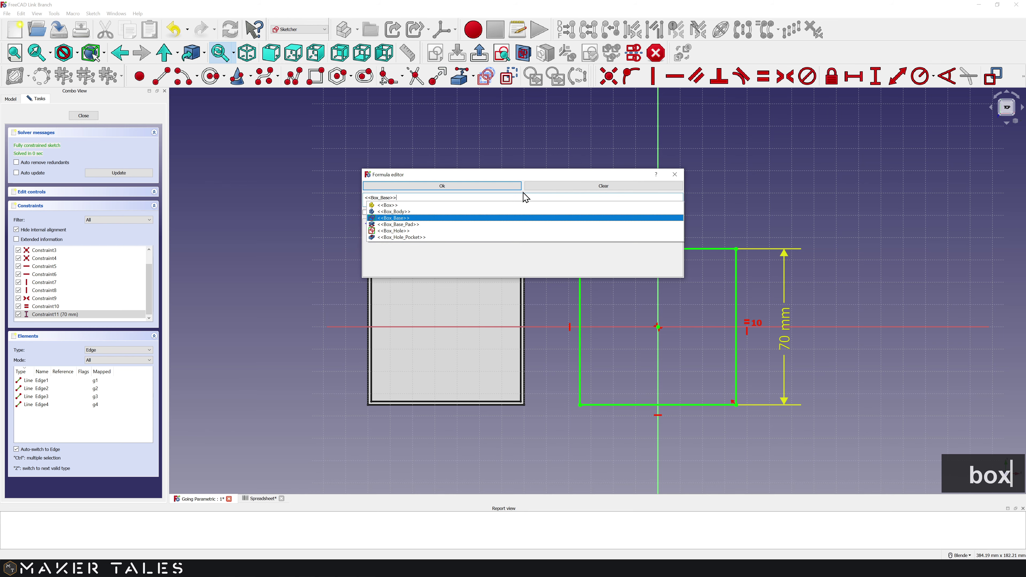
pyautogui.write('.co')
pyautogui.press('Down')
pyautogui.write('.')
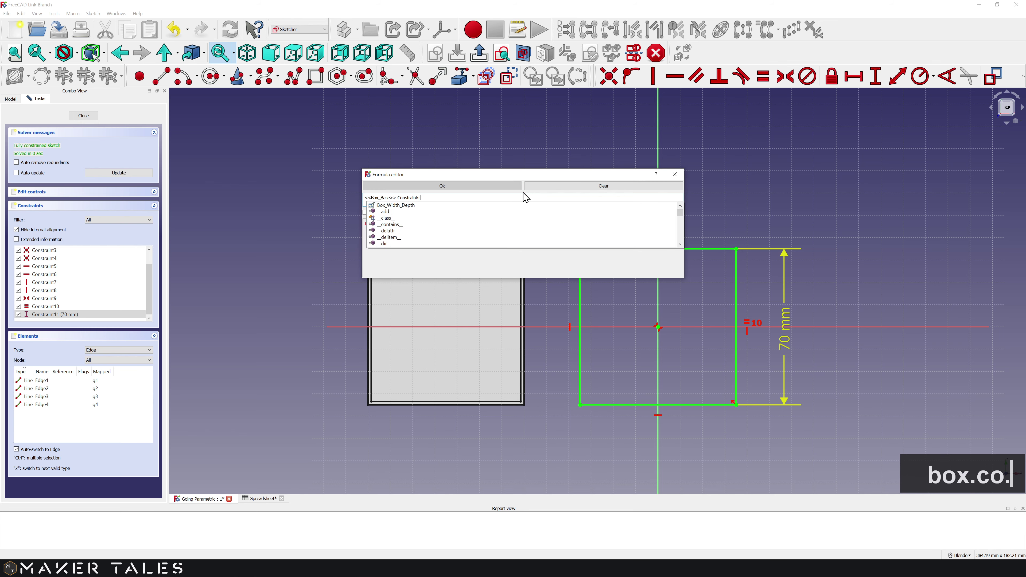
pyautogui.press('Down')
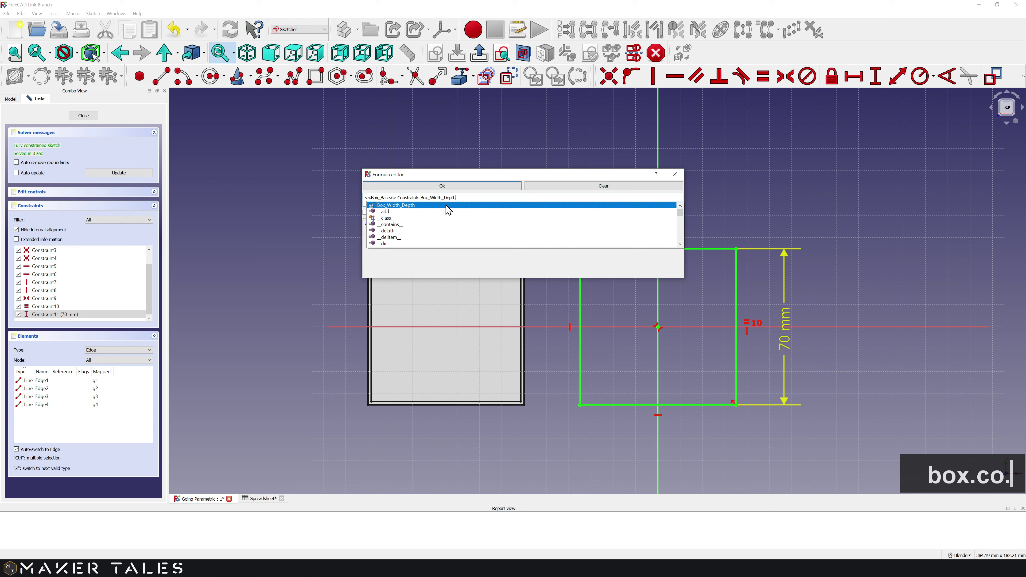
pyautogui.click(440, 207)
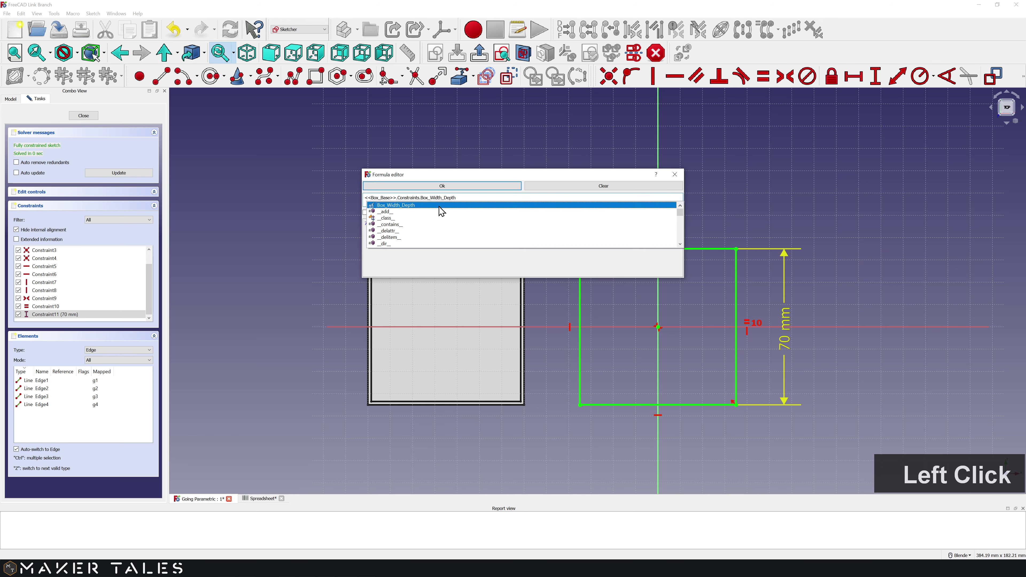
pyautogui.click(454, 188)
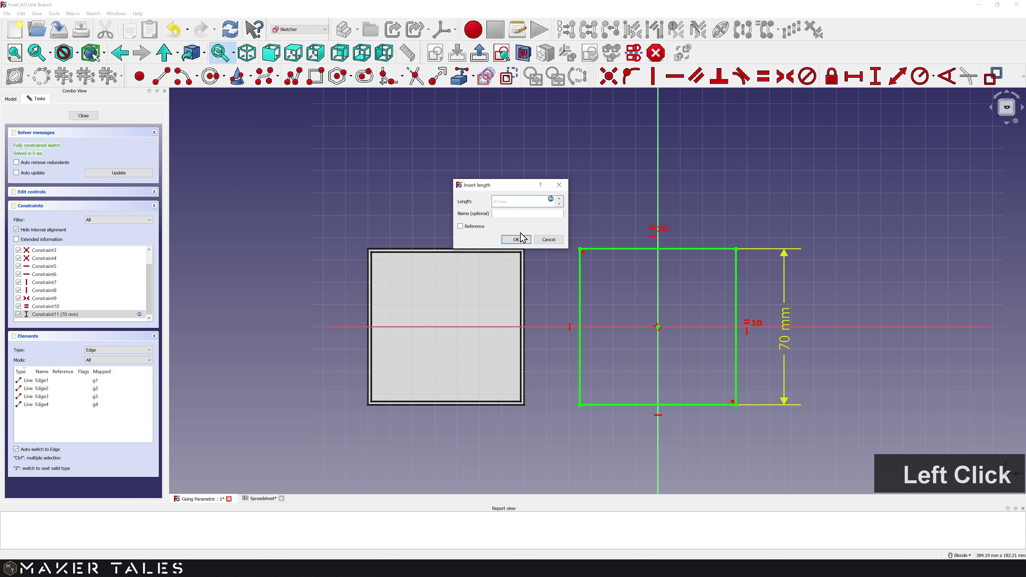
pyautogui.click(516, 239)
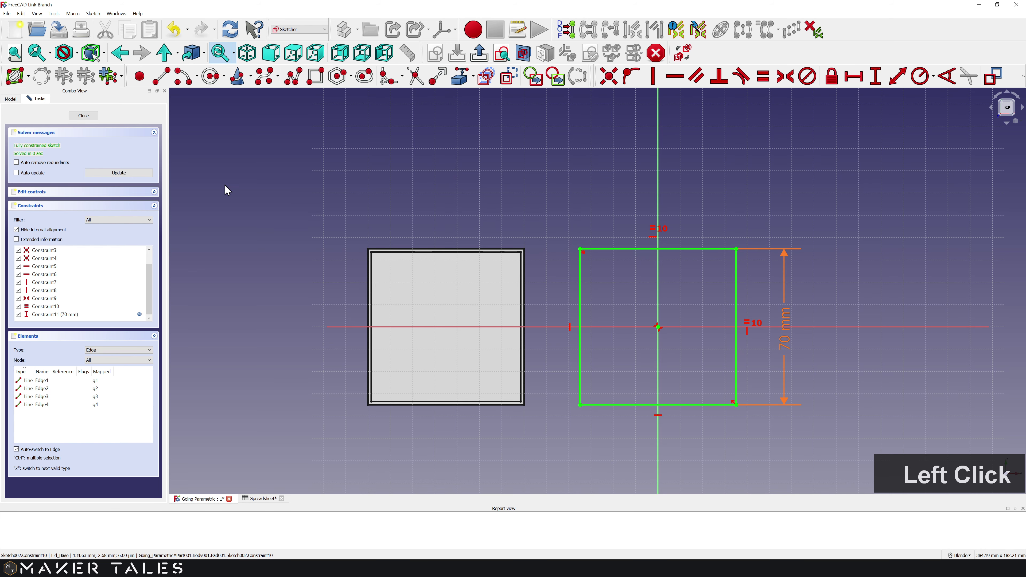
pyautogui.click(83, 116)
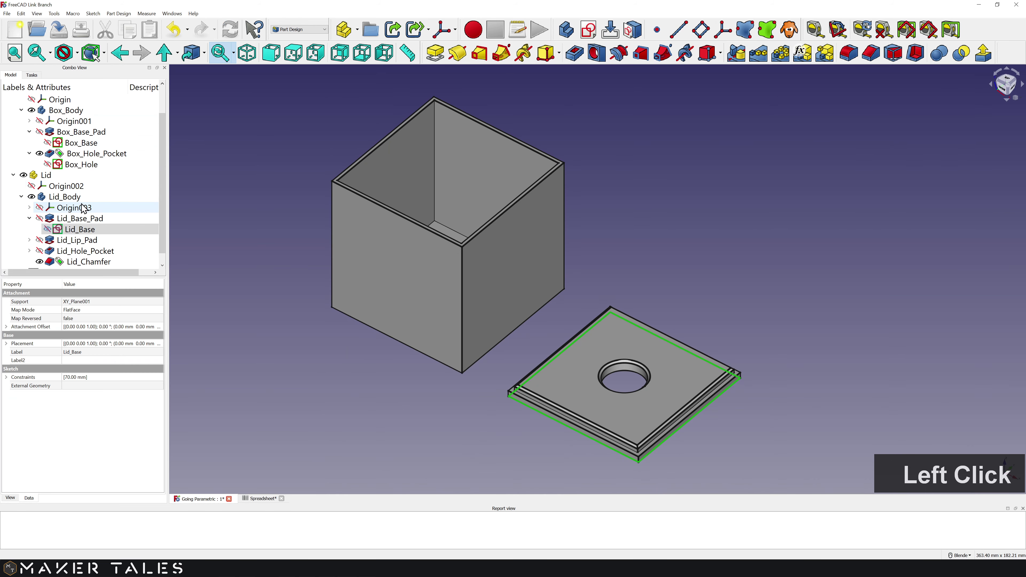
# Step: Set the Lid_Base_Pad length to Spreadsheet.Lid_Thickness/2, giving 3 mm
pyautogui.doubleClick(83, 223)
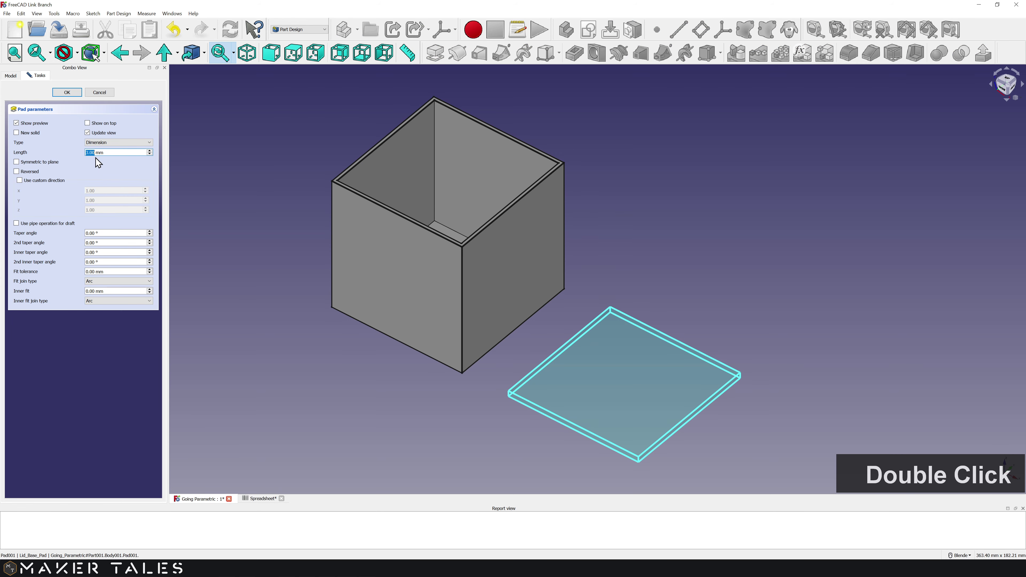
pyautogui.click(143, 153)
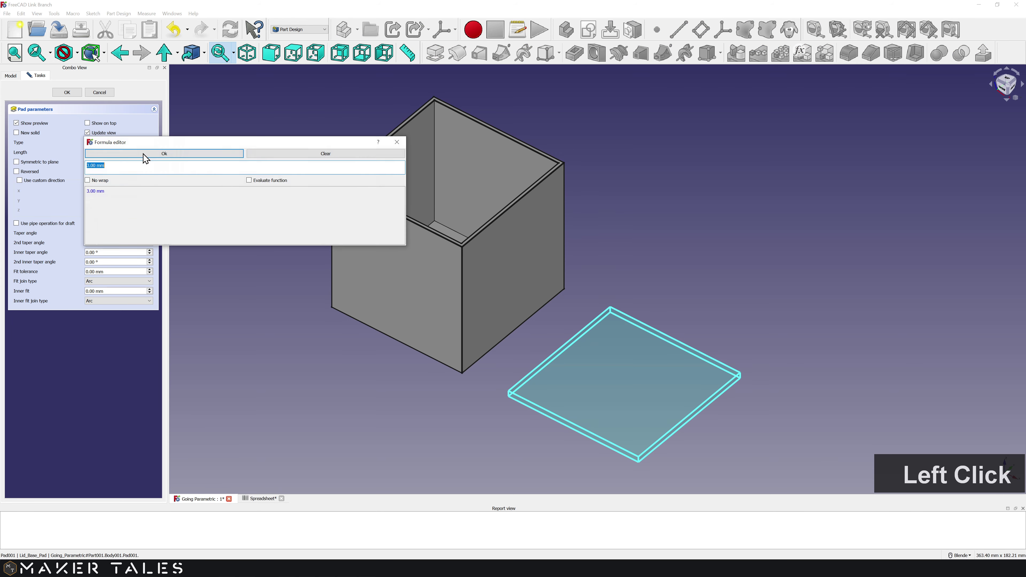
pyautogui.write('sp.li')
pyautogui.click(133, 173)
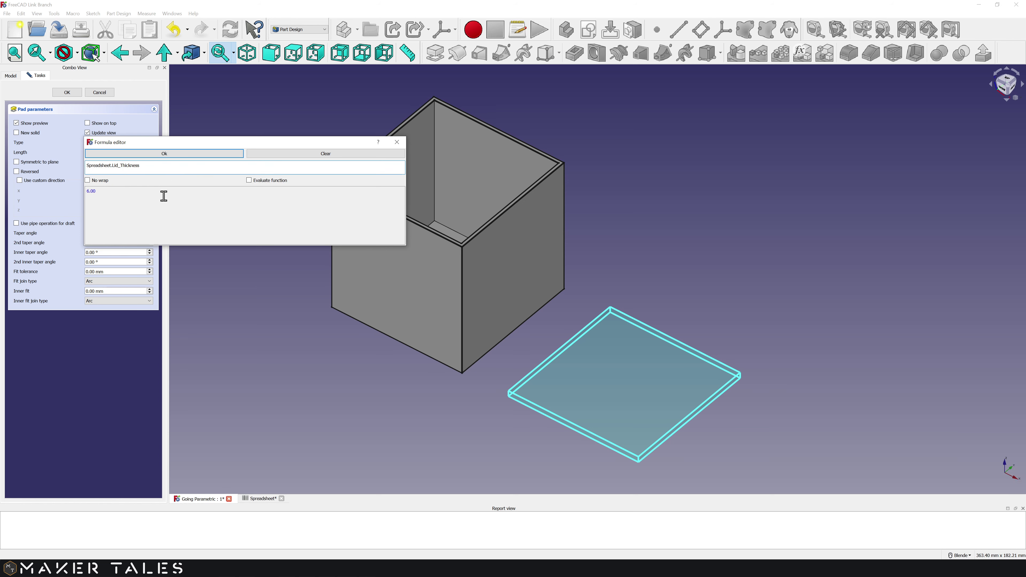
pyautogui.write('/2')
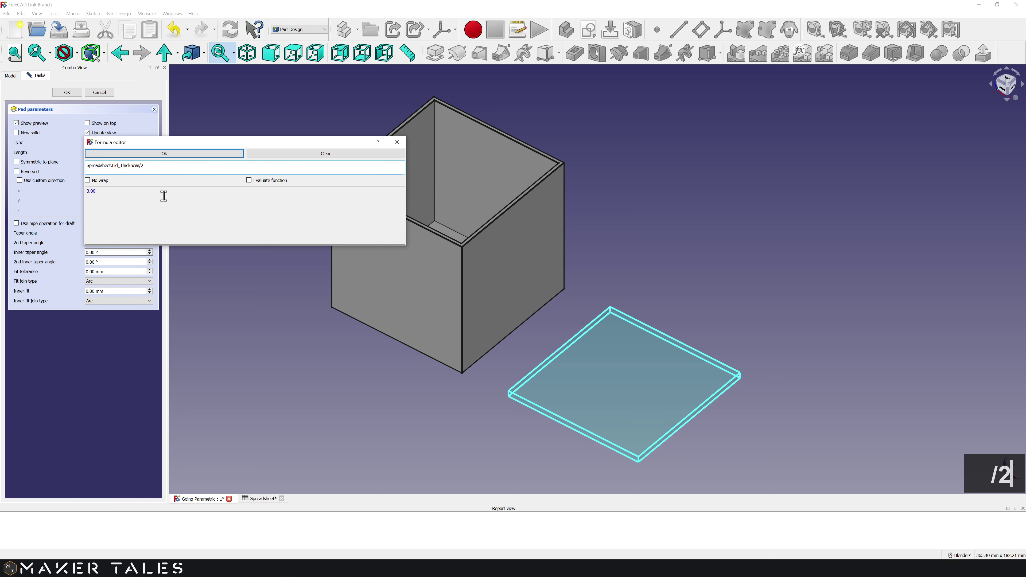
pyautogui.press('super+plus')
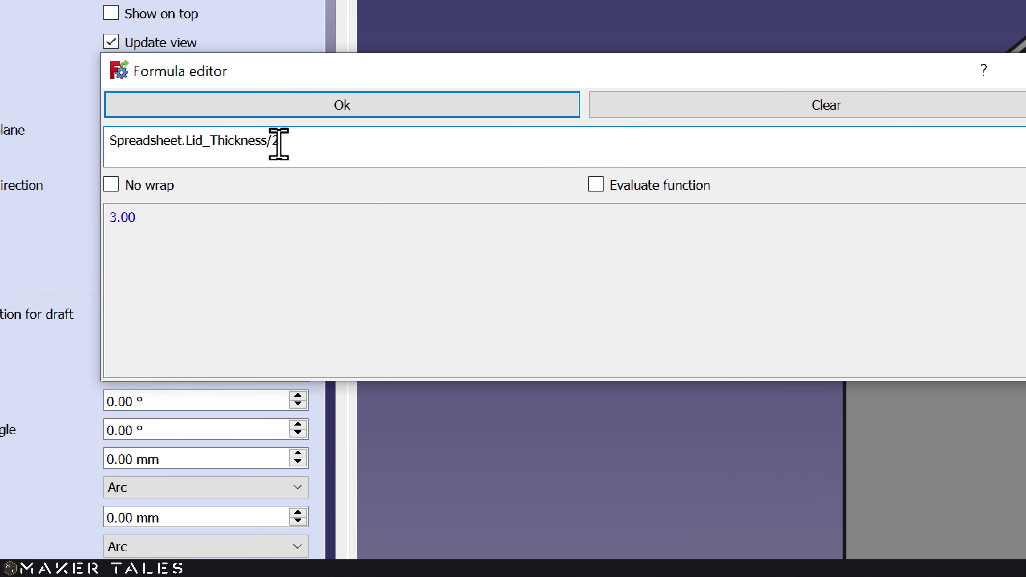
pyautogui.moveTo(277, 142); pyautogui.dragTo(266, 145)
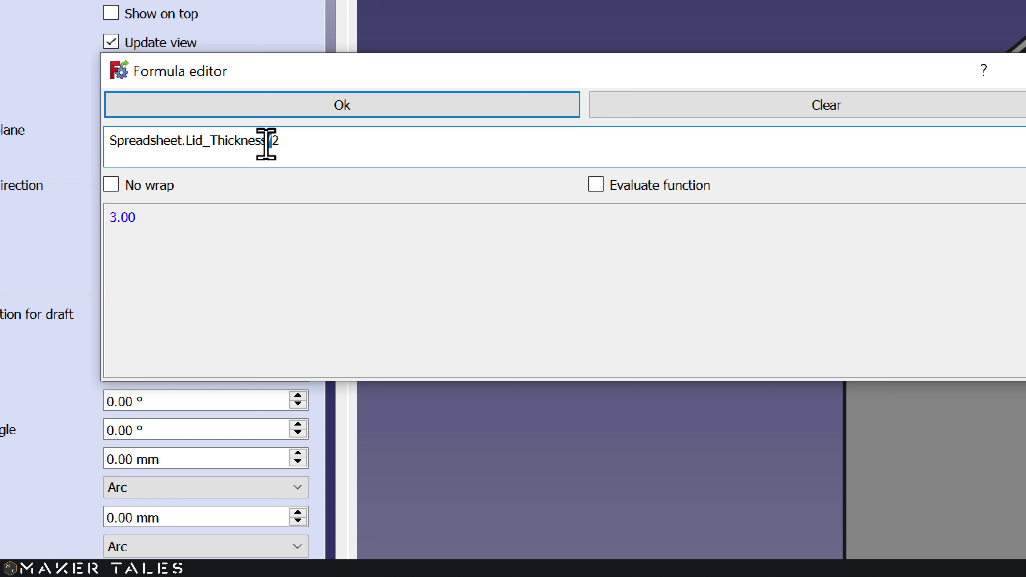
pyautogui.click(293, 142)
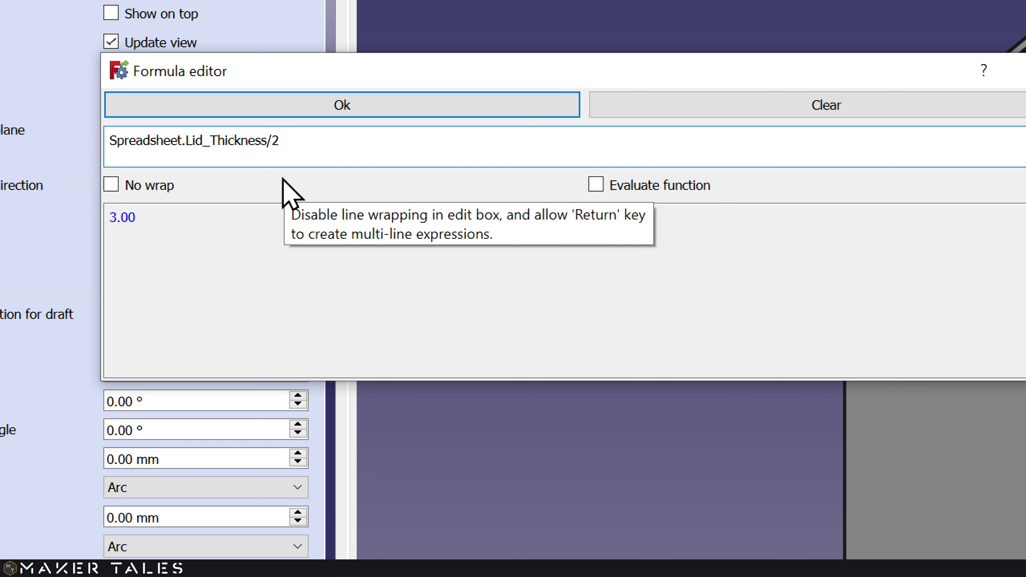
pyautogui.moveTo(270, 144); pyautogui.dragTo(282, 145)
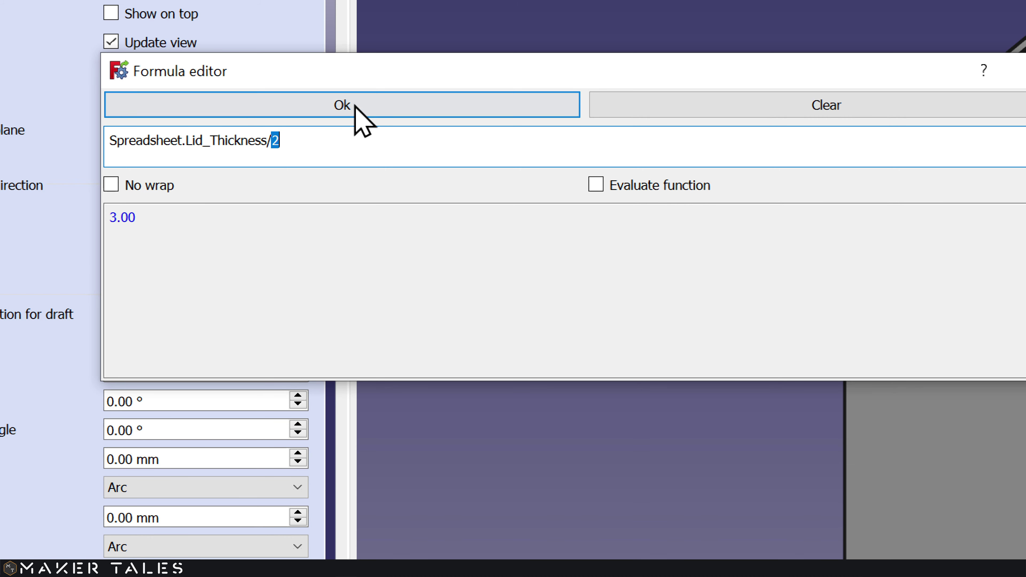
pyautogui.click(342, 142)
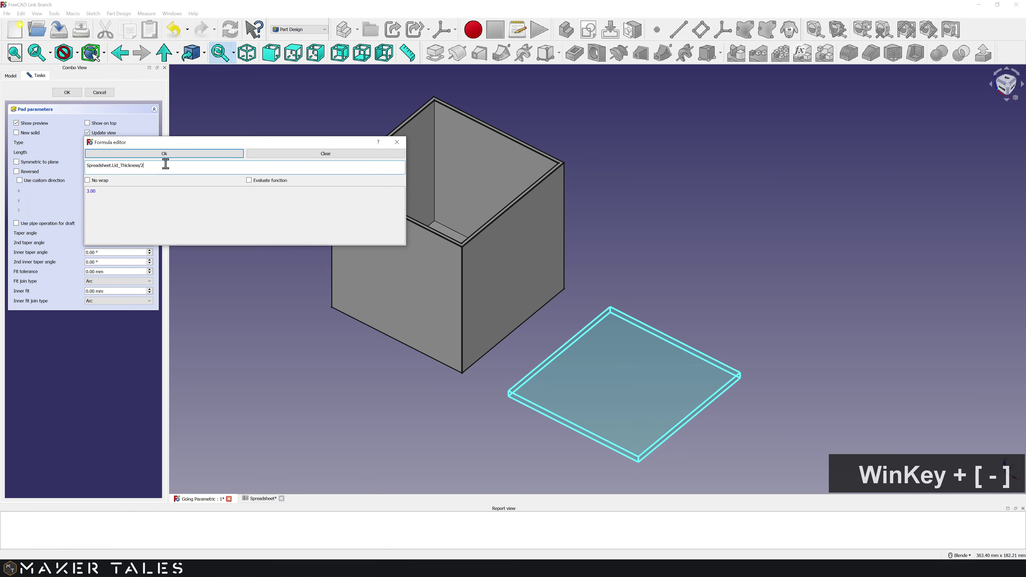
pyautogui.click(171, 156)
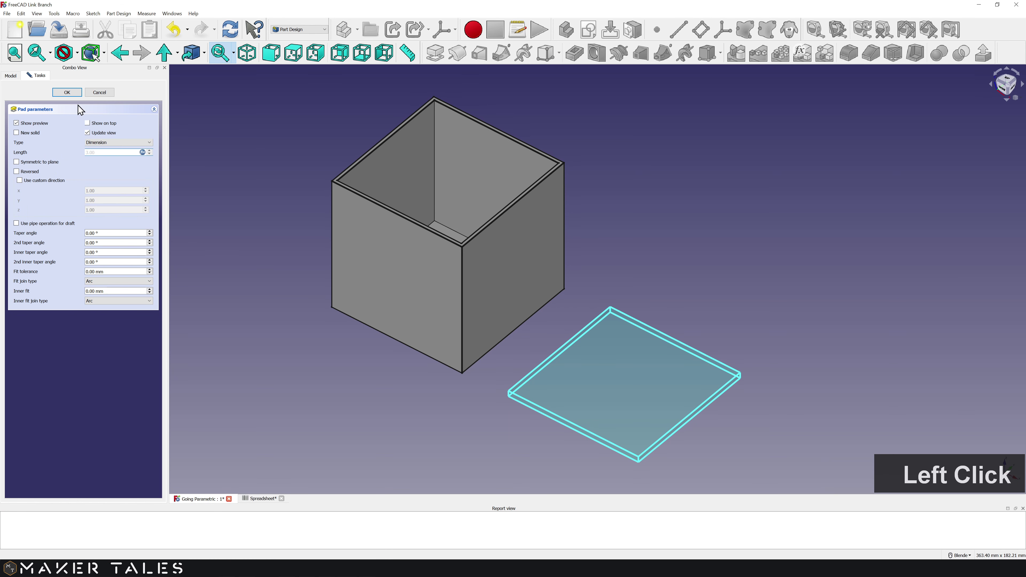
pyautogui.click(67, 92)
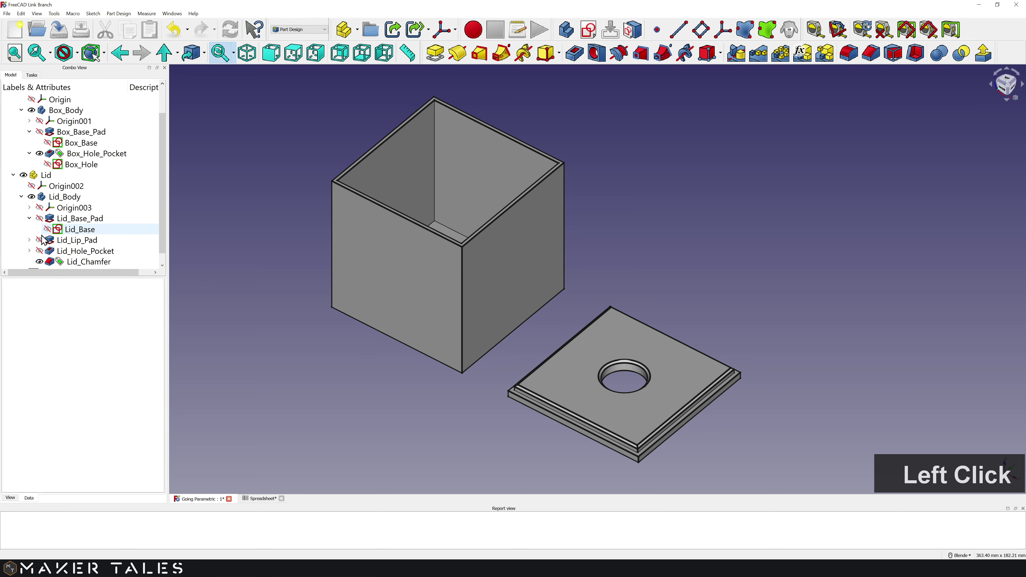
# Step: In the Lid_Lip sketch, start the 66.2 mm width formula with <<Box_Hole>>.Constraints.Box_Internal
pyautogui.click(30, 240)
pyautogui.doubleClick(77, 252)
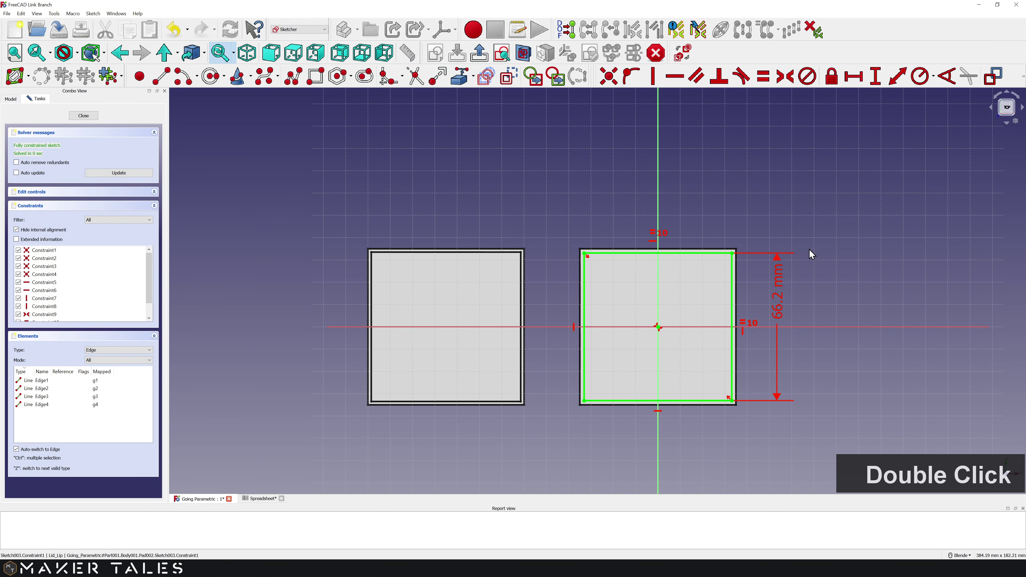
pyautogui.doubleClick(778, 291)
pyautogui.press('=')
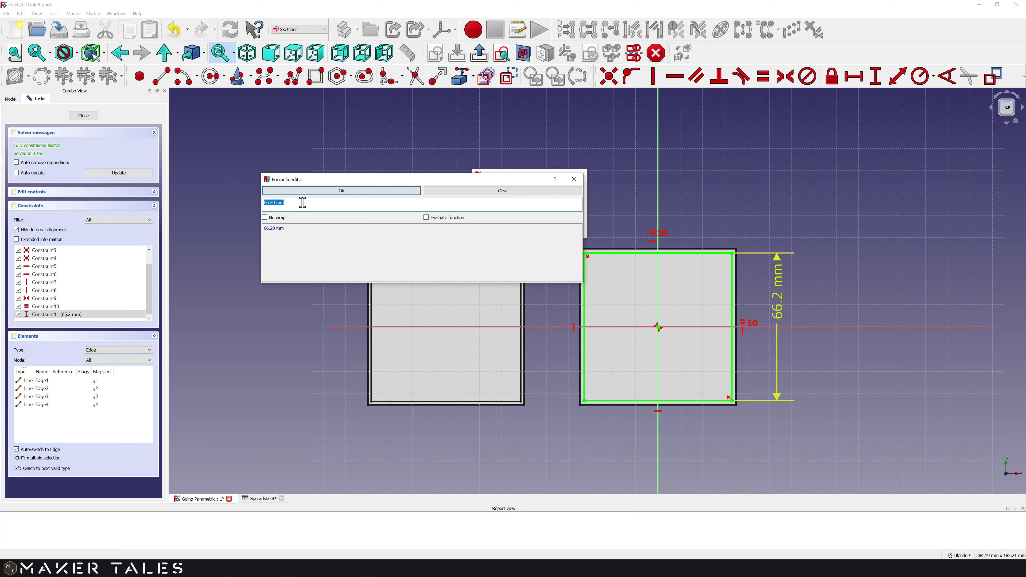
pyautogui.write('box')
pyautogui.press('Down')
pyautogui.press('Down')
pyautogui.press('Down')
pyautogui.press('Down')
pyautogui.press('Down')
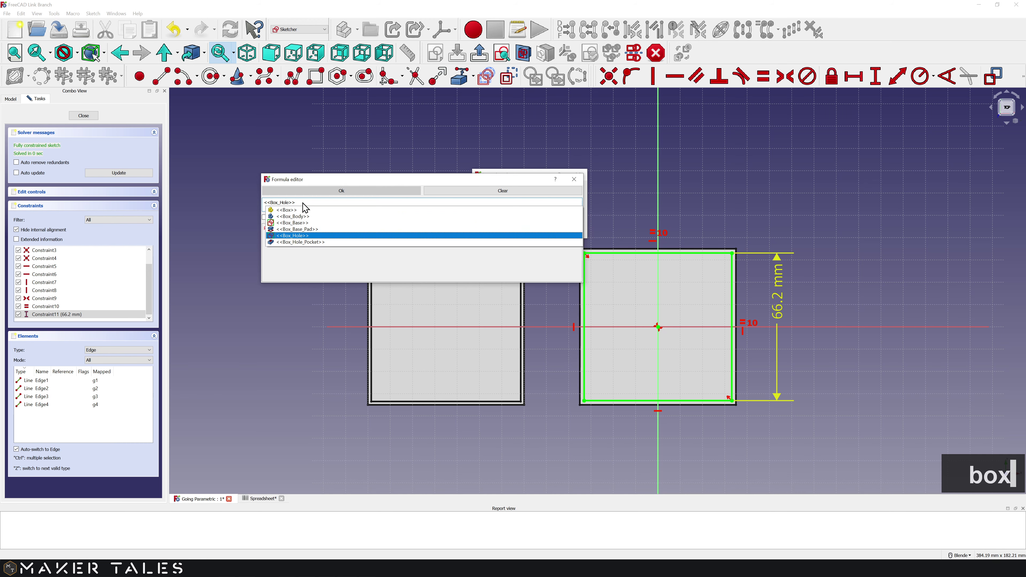
pyautogui.press('Return')
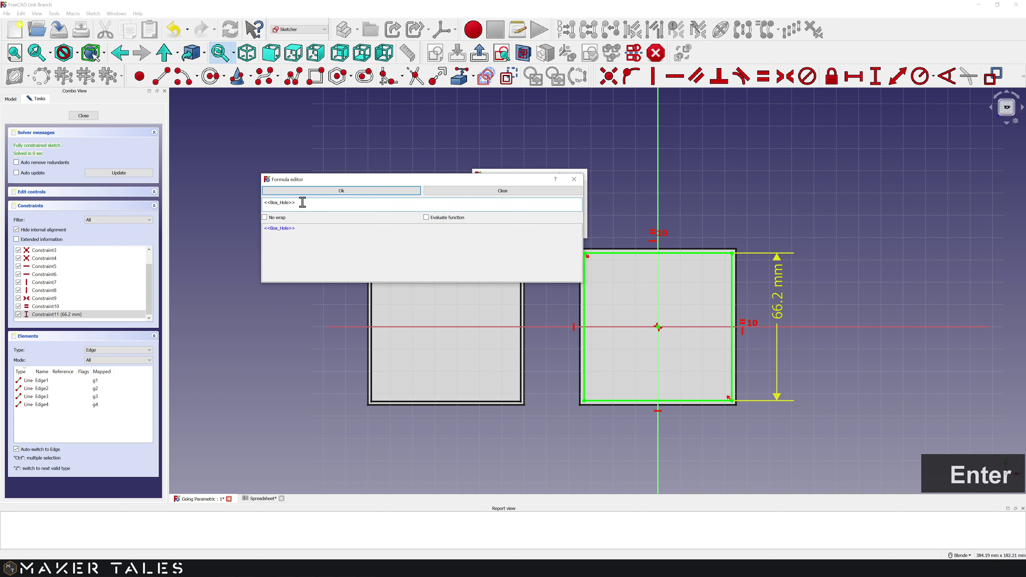
pyautogui.write('.c')
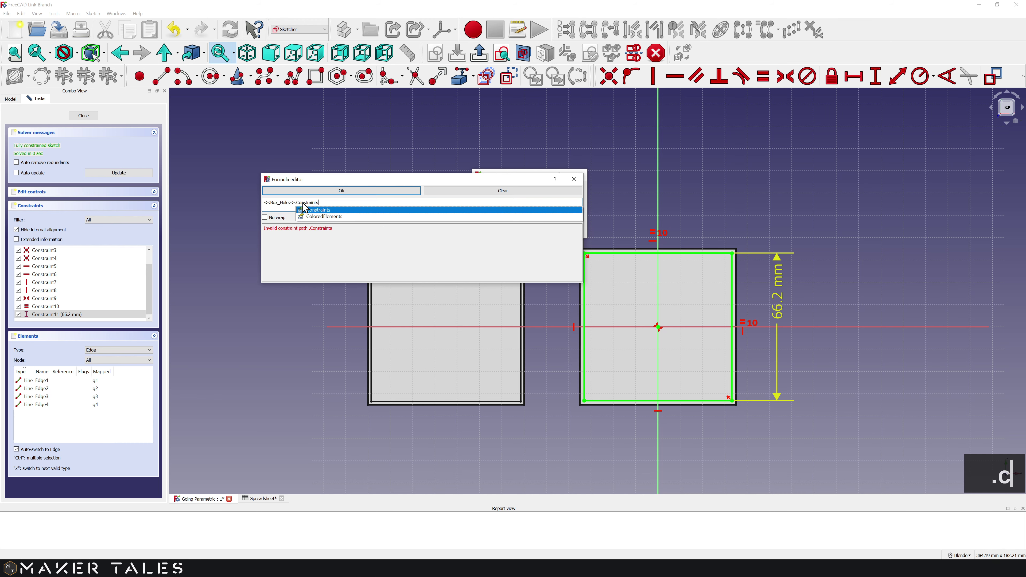
pyautogui.click(304, 210)
pyautogui.write('.')
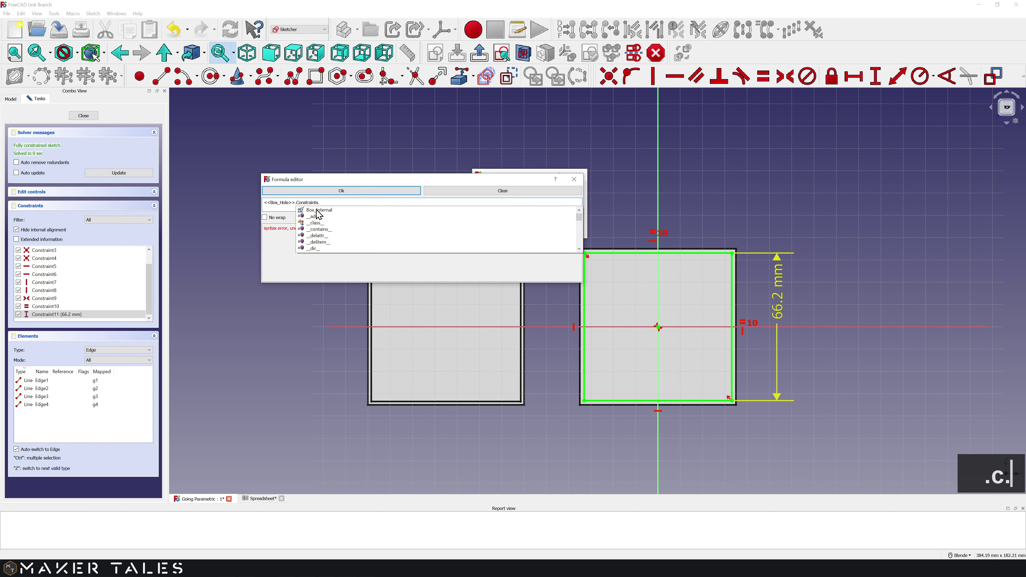
pyautogui.click(318, 211)
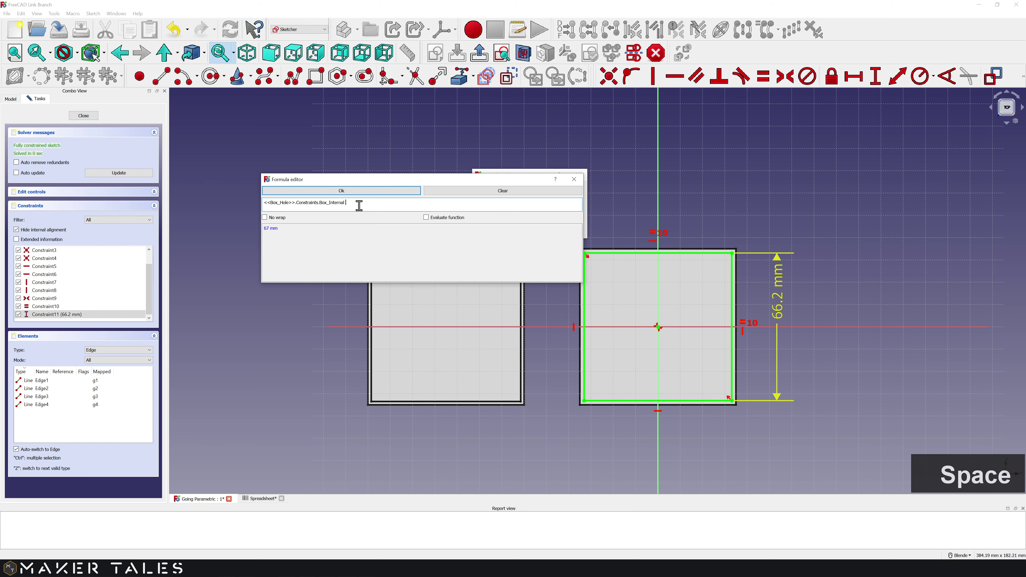
# Step: Complete the formula with '- Spreadsheet.Print_Offset*2', confirm the dimension, and close the sketch
pyautogui.write('- sp')
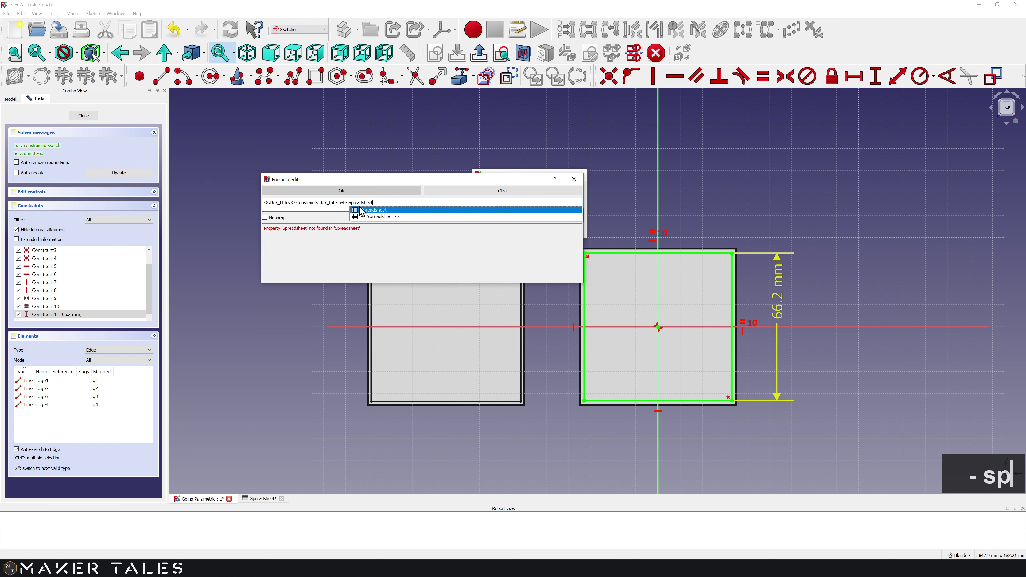
pyautogui.write('.pr')
pyautogui.click(368, 210)
pyautogui.click(368, 211)
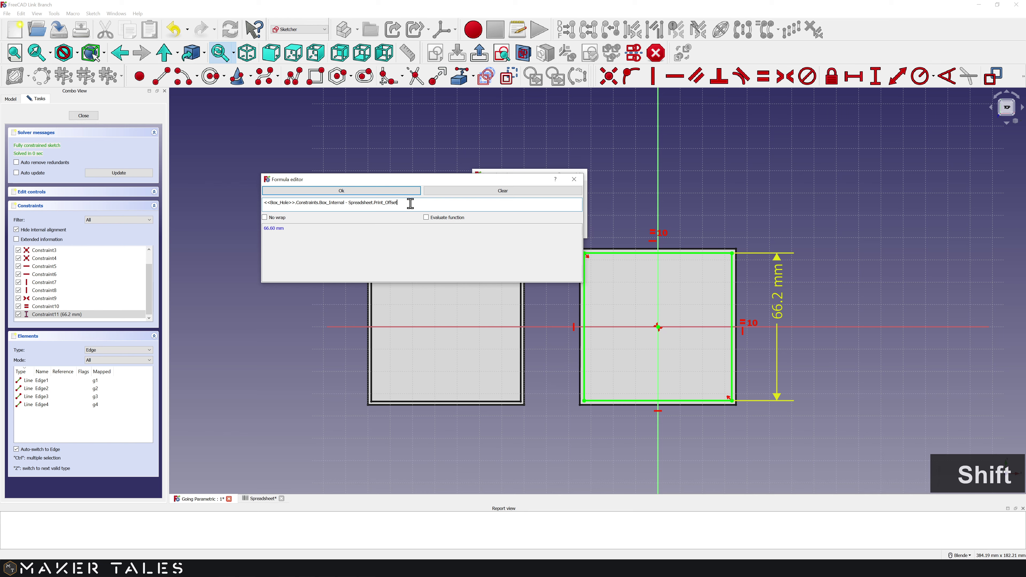
pyautogui.write('*2')
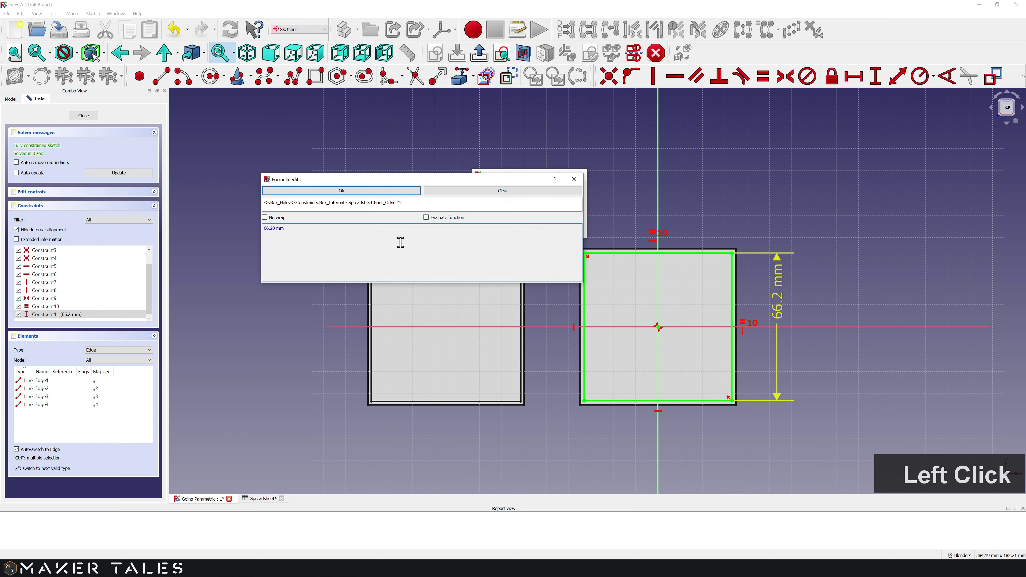
pyautogui.click(362, 191)
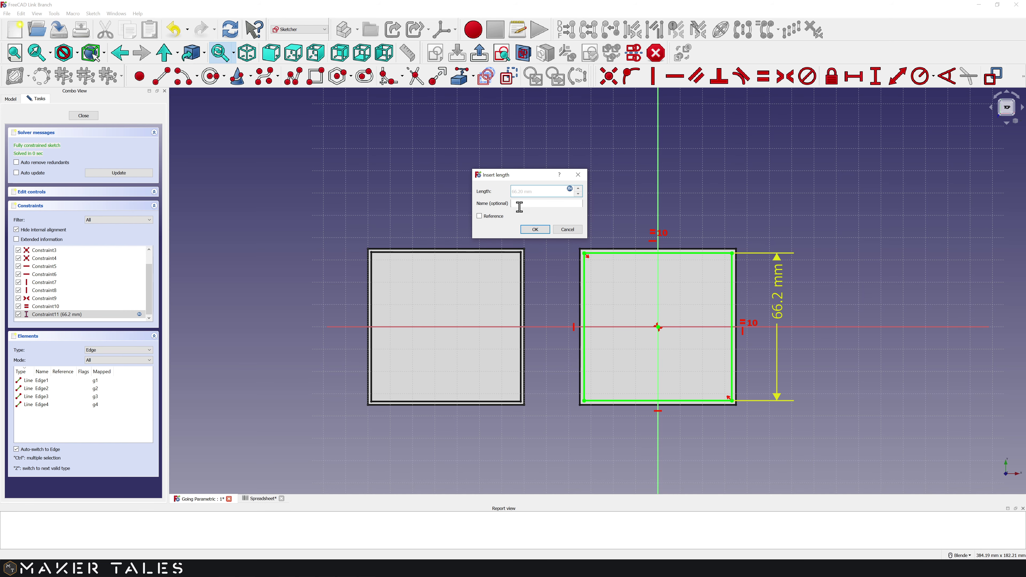
pyautogui.click(533, 229)
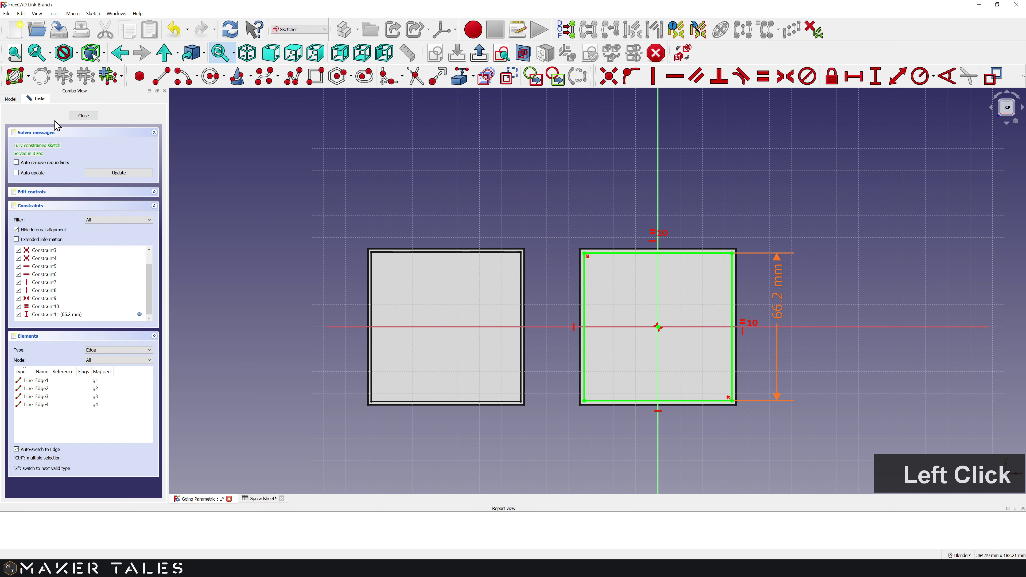
pyautogui.click(83, 116)
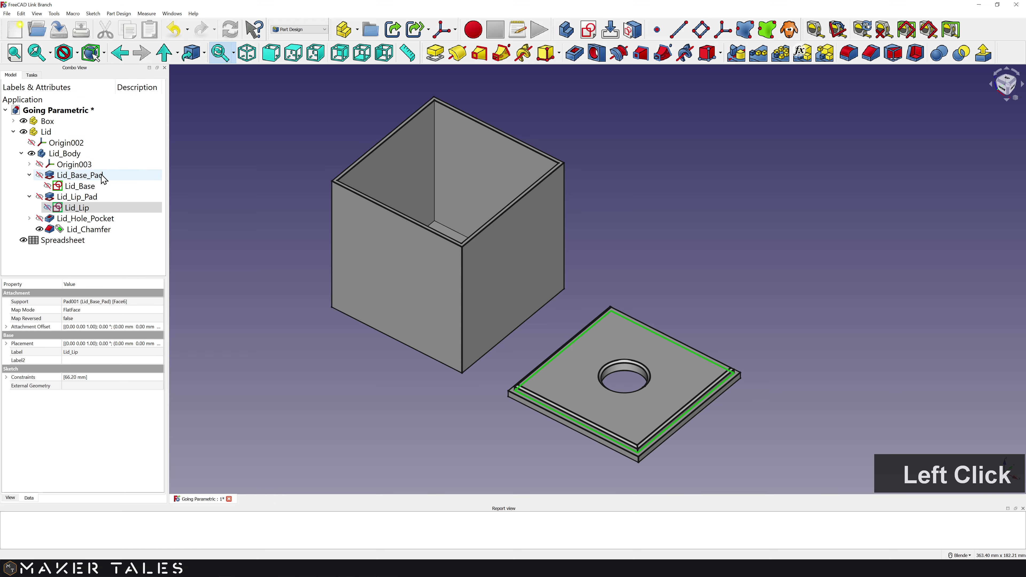
# Step: Begin a Lid_Lip_Pad length formula referencing Spreadsheet.Lid_Thickness in place of 3 mm
pyautogui.doubleClick(93, 197)
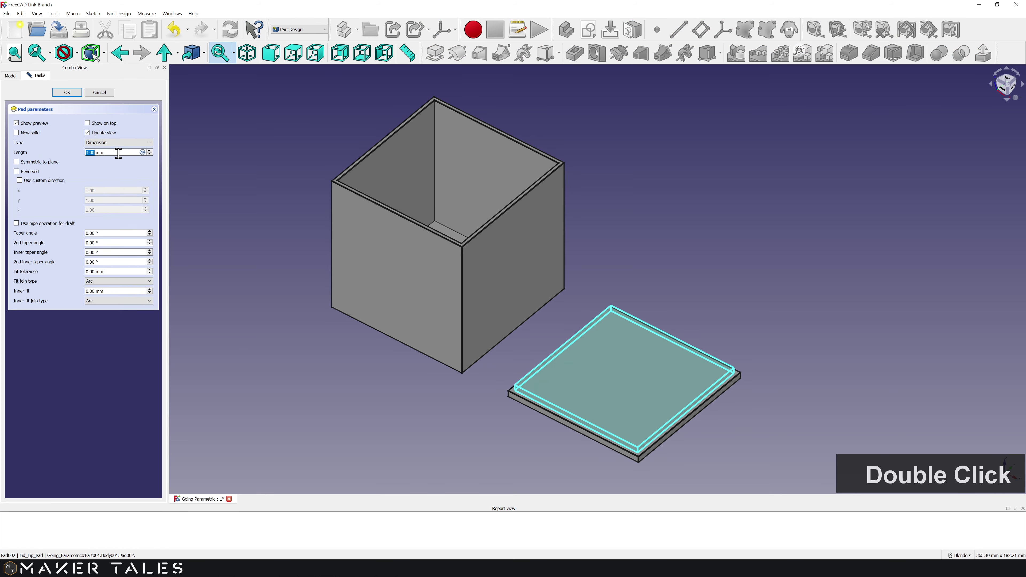
pyautogui.press('=')
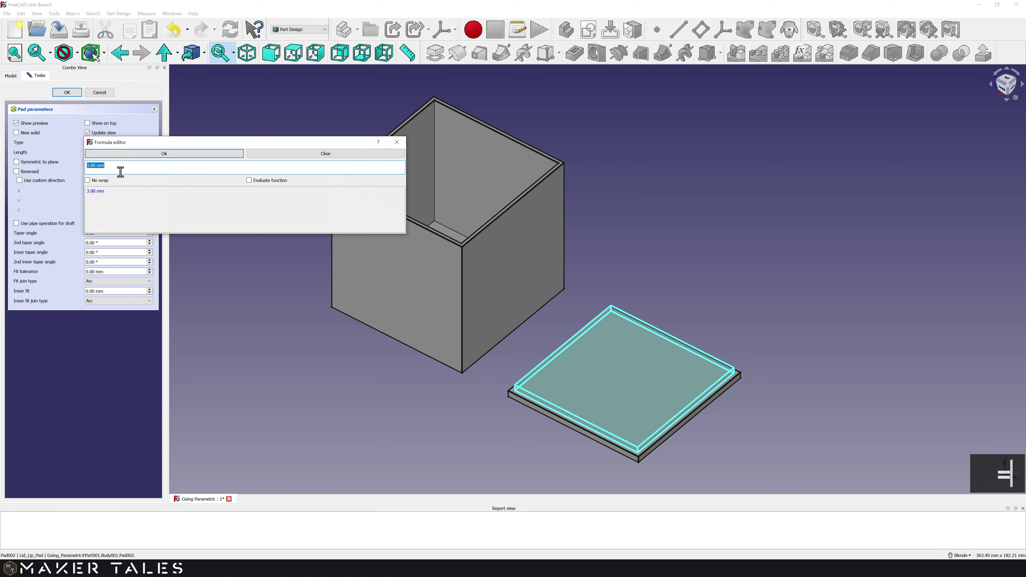
pyautogui.write('Spreadsheet')
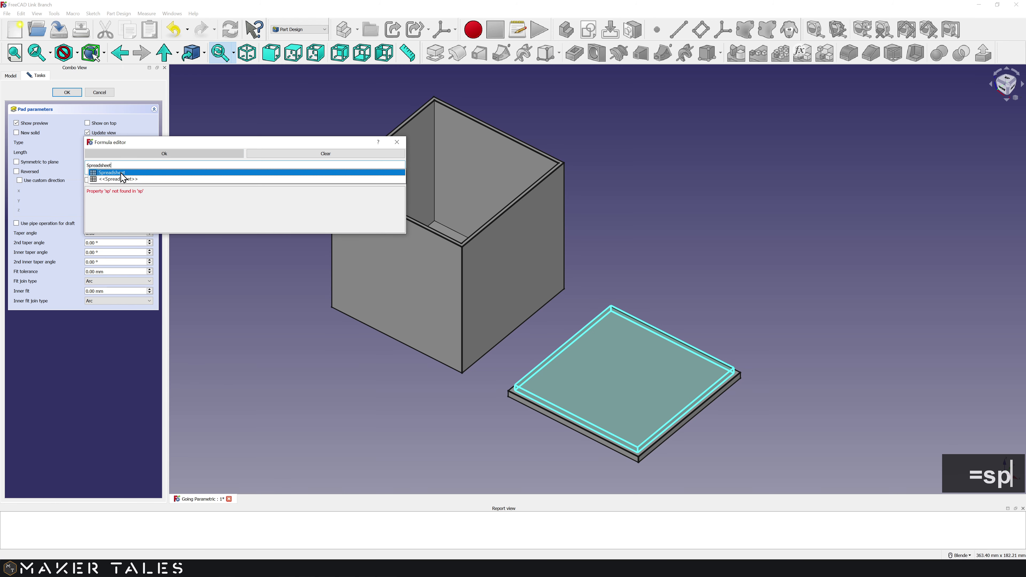
pyautogui.write('.li')
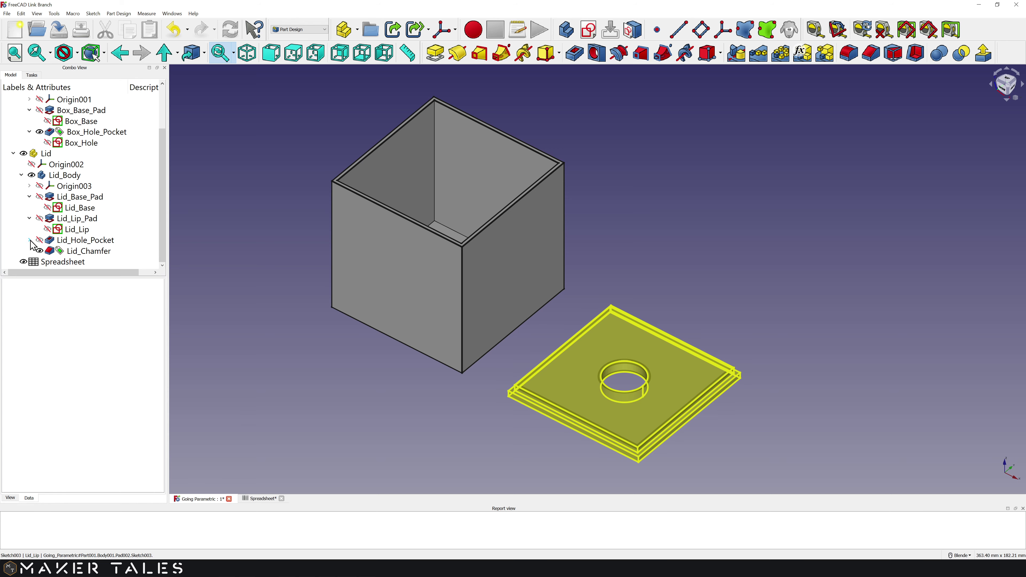
# Step: In the lid hole sketch, open a formula for the 20 mm hole diameter
pyautogui.click(84, 262)
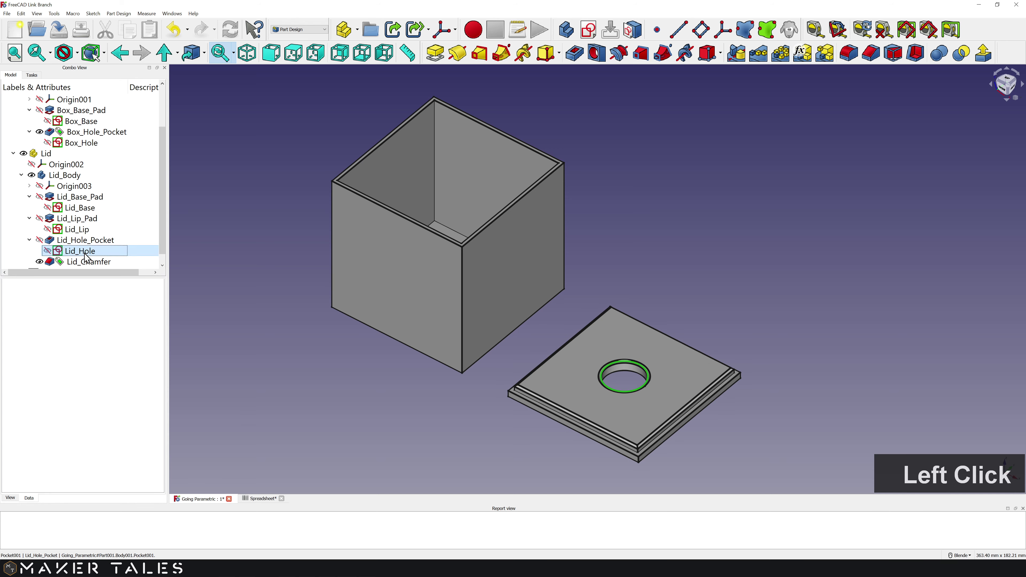
pyautogui.doubleClick(80, 251)
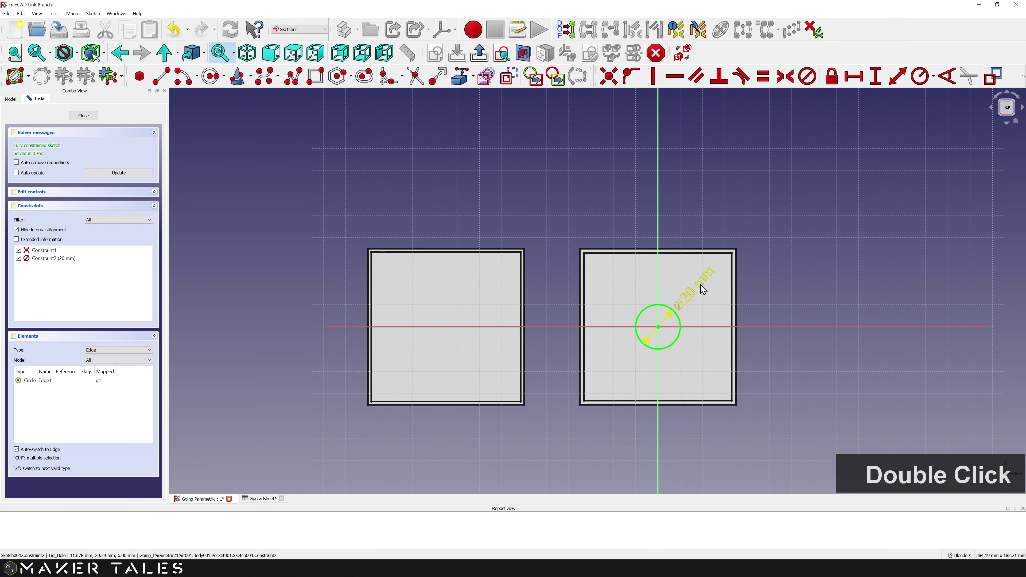
pyautogui.doubleClick(698, 296)
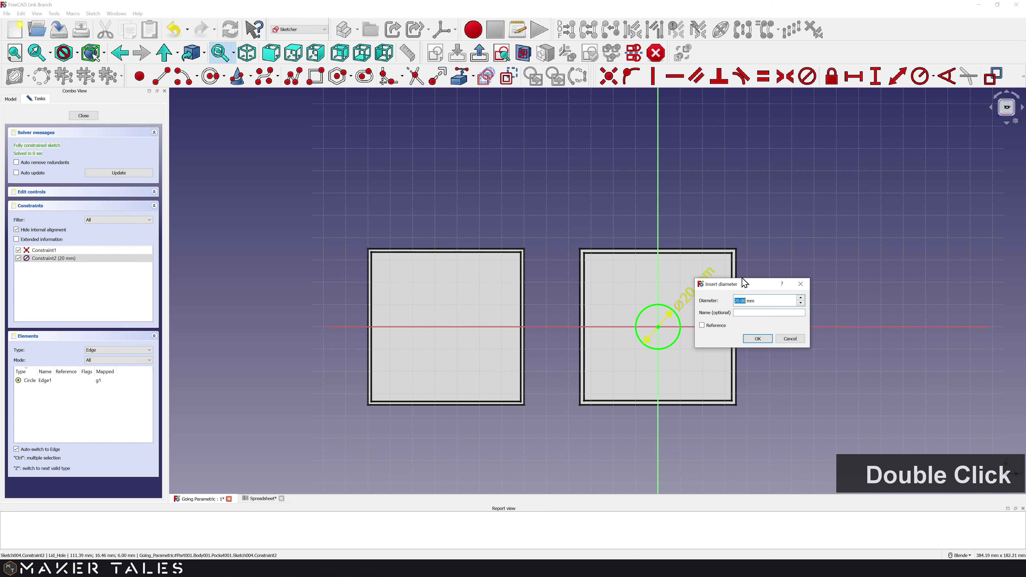
pyautogui.moveTo(748, 287); pyautogui.dragTo(464, 169)
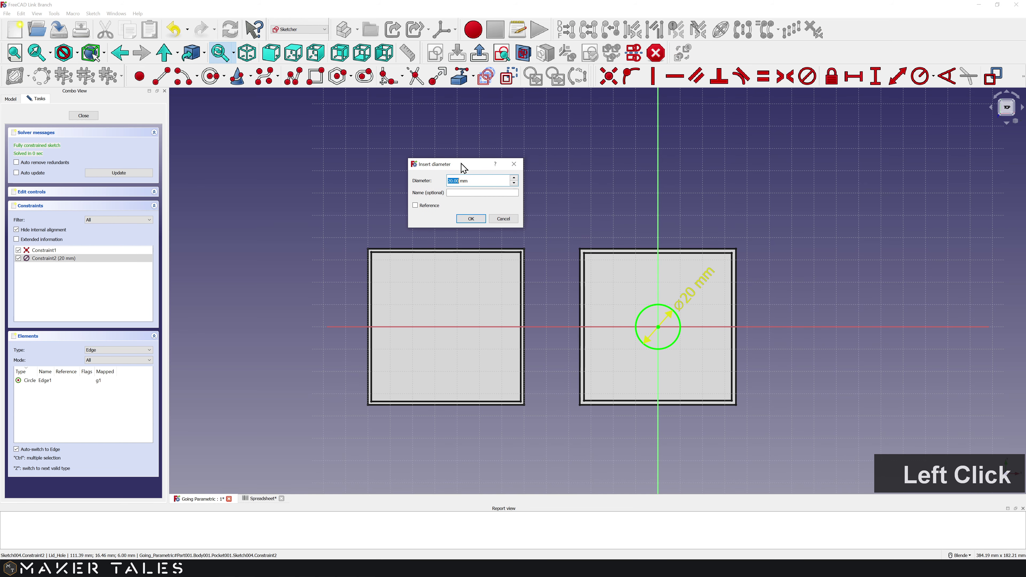
pyautogui.click(508, 182)
pyautogui.moveTo(537, 173); pyautogui.dragTo(387, 144)
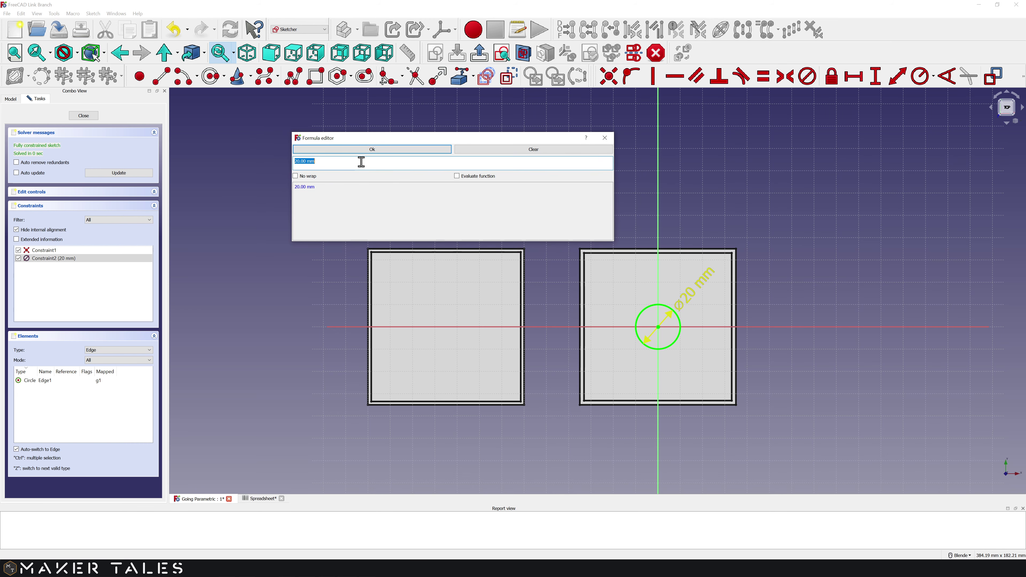
# Step: Set the diameter to <<Box_Hole>>.Constraints.Box_Internal * Spreadsheet.Lid_Hole_Percent_Ratio
pyautogui.write('<<Box_Hole>>.Constraints.b')
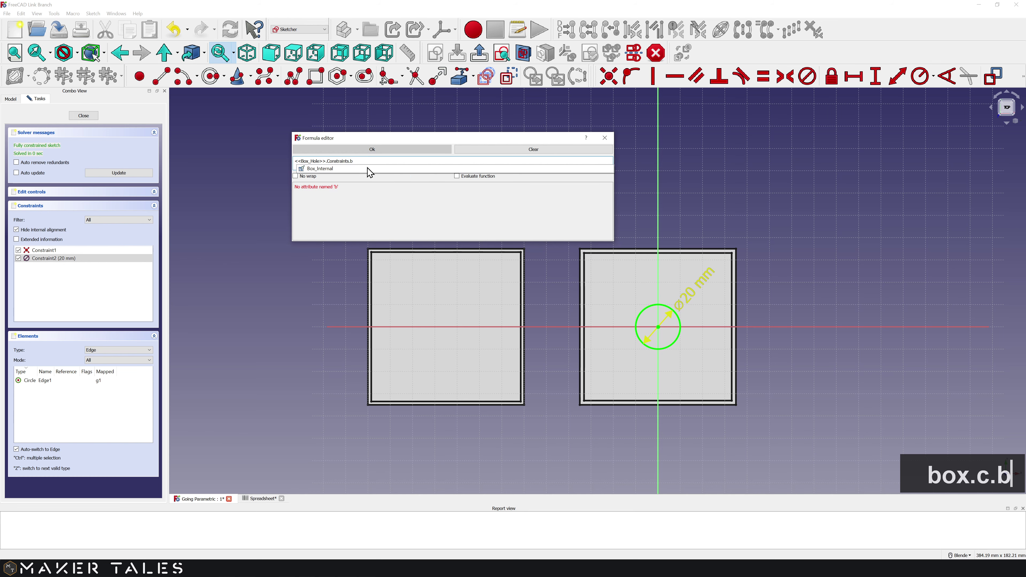
pyautogui.click(369, 169)
pyautogui.write('* ')
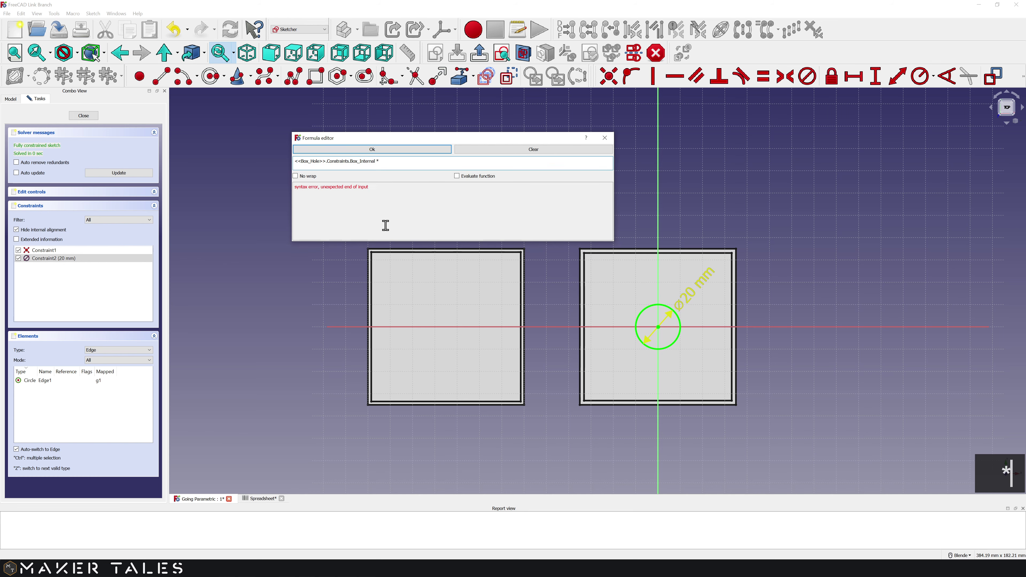
pyautogui.write('Sp')
pyautogui.press('Down')
pyautogui.write('.li')
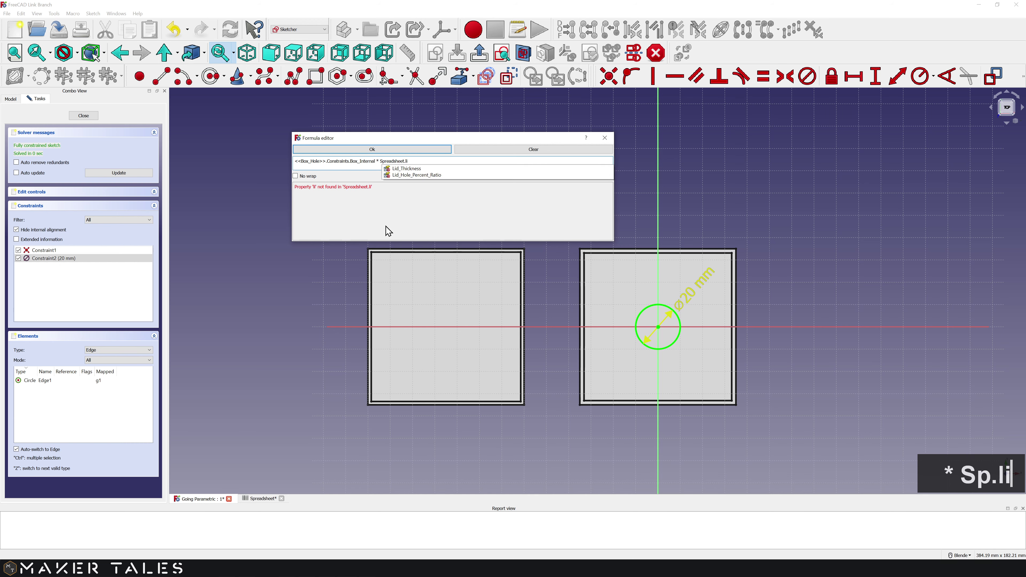
pyautogui.press('Down')
pyautogui.press('Down')
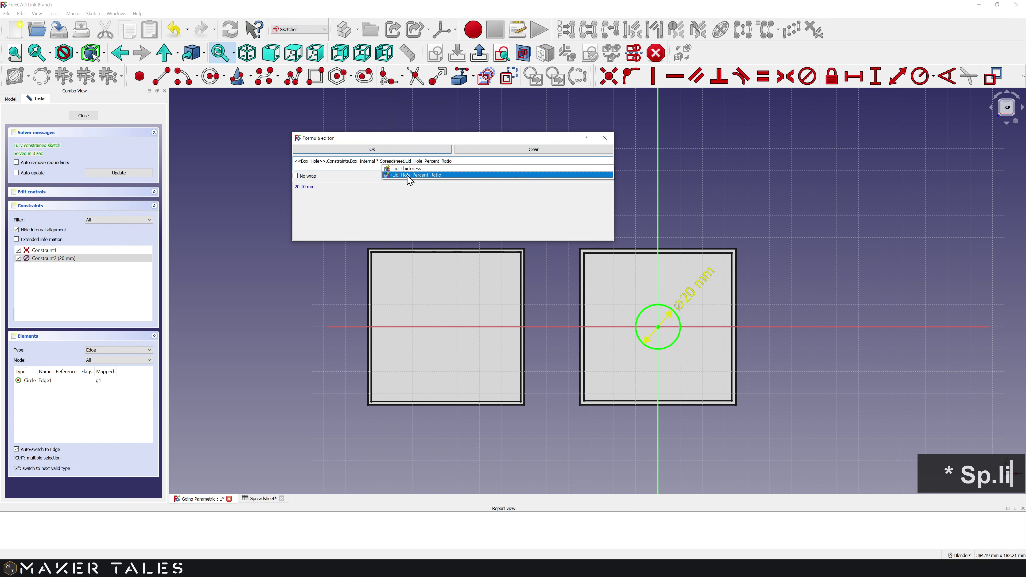
pyautogui.click(409, 176)
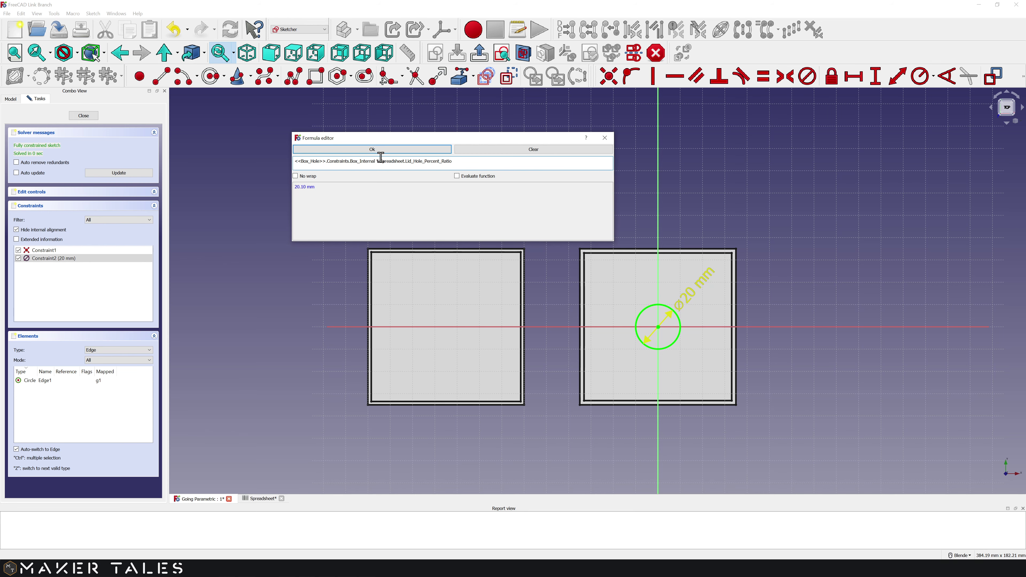
pyautogui.click(374, 149)
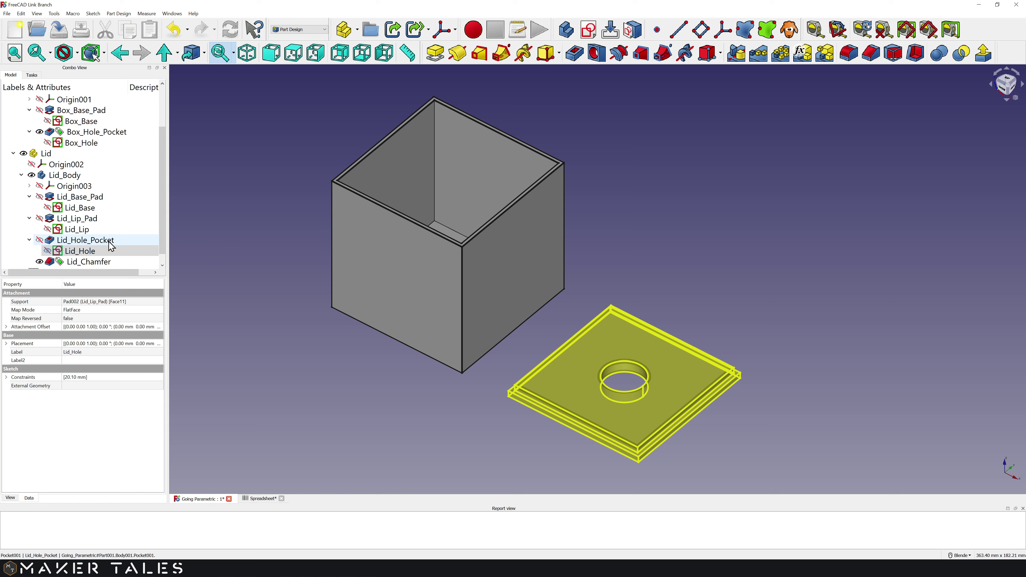
# Step: Review the lid hole pocket's end type, keep Up to face, and cancel without changes
pyautogui.doubleClick(89, 238)
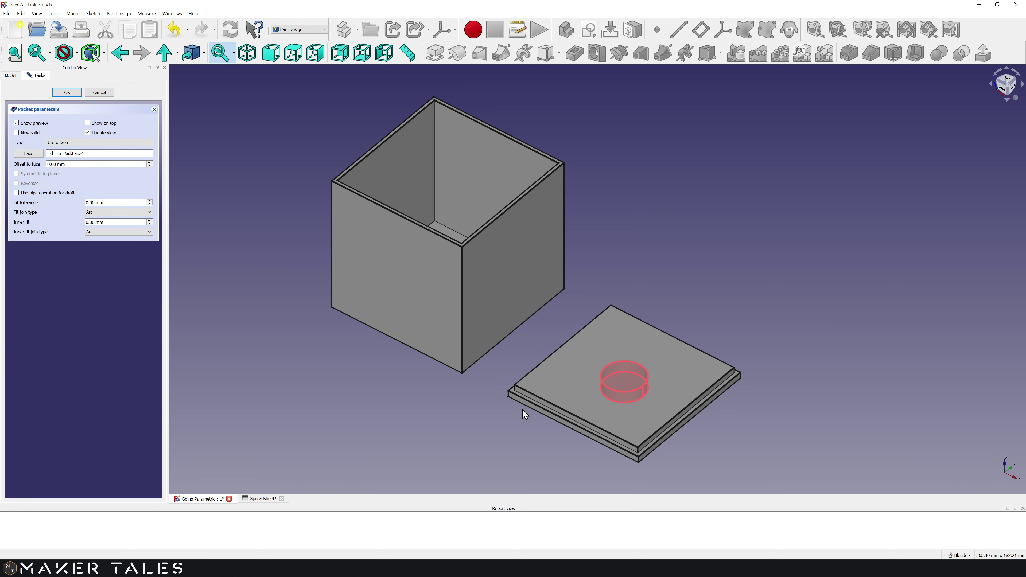
pyautogui.click(99, 143)
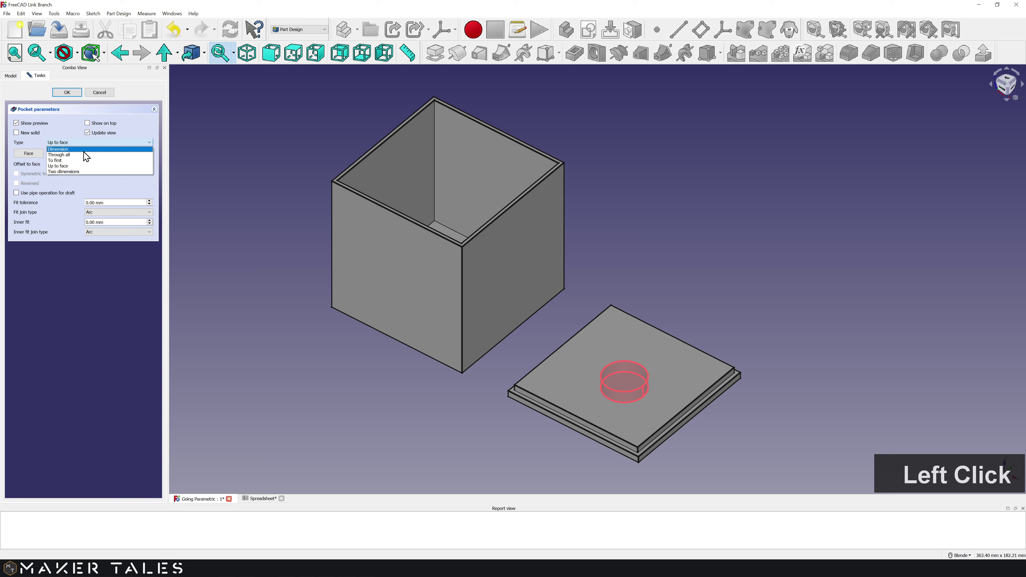
pyautogui.click(97, 174)
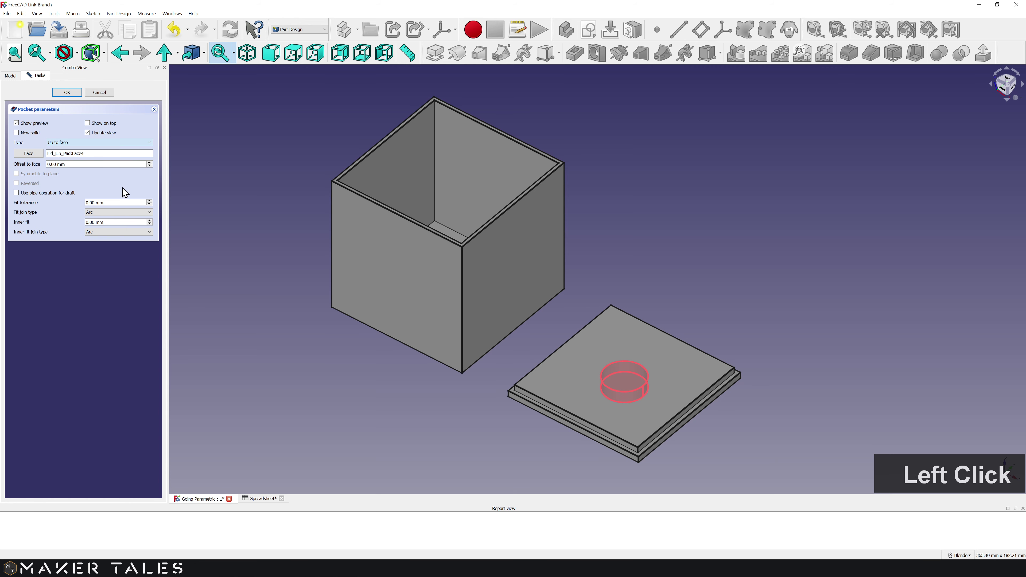
pyautogui.click(108, 93)
pyautogui.scroll(-1, 111, 202)
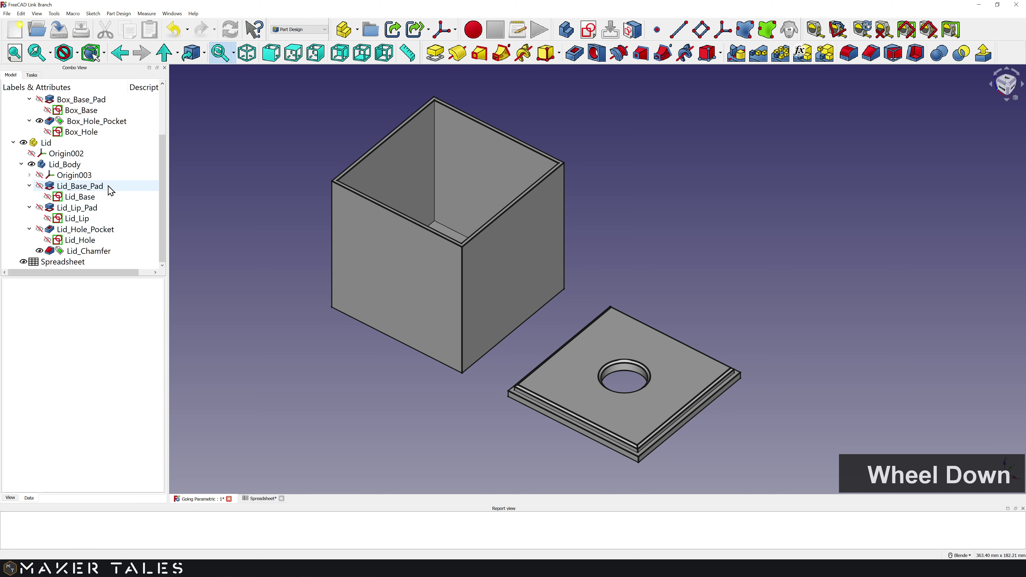
# Step: Set the Lid_Chamfer size to Spreadsheet.Global_Chamfer (1.00 mm) and collapse the Lid tree branch
pyautogui.doubleClick(97, 256)
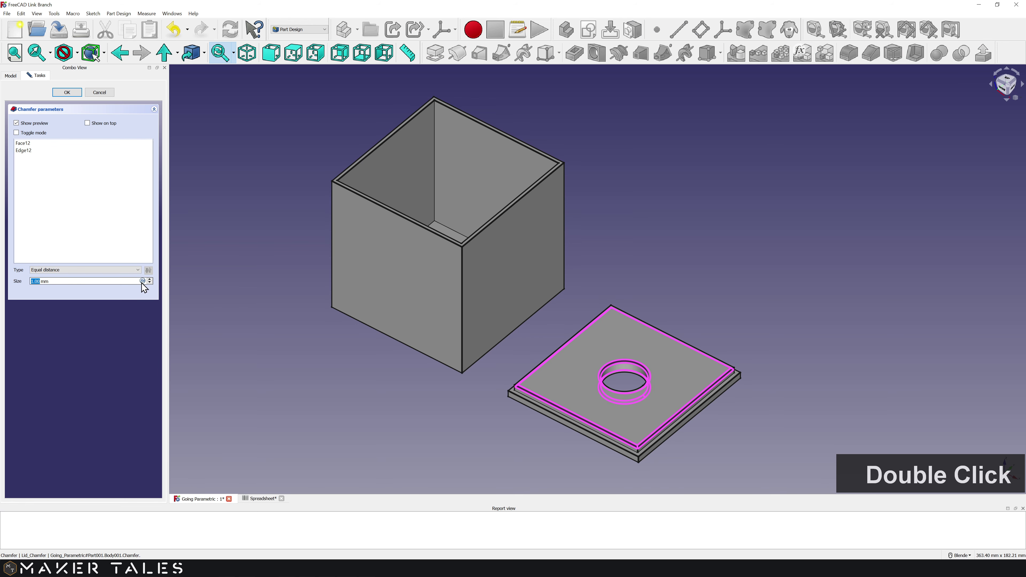
pyautogui.click(142, 281)
pyautogui.moveTo(138, 274); pyautogui.dragTo(136, 194)
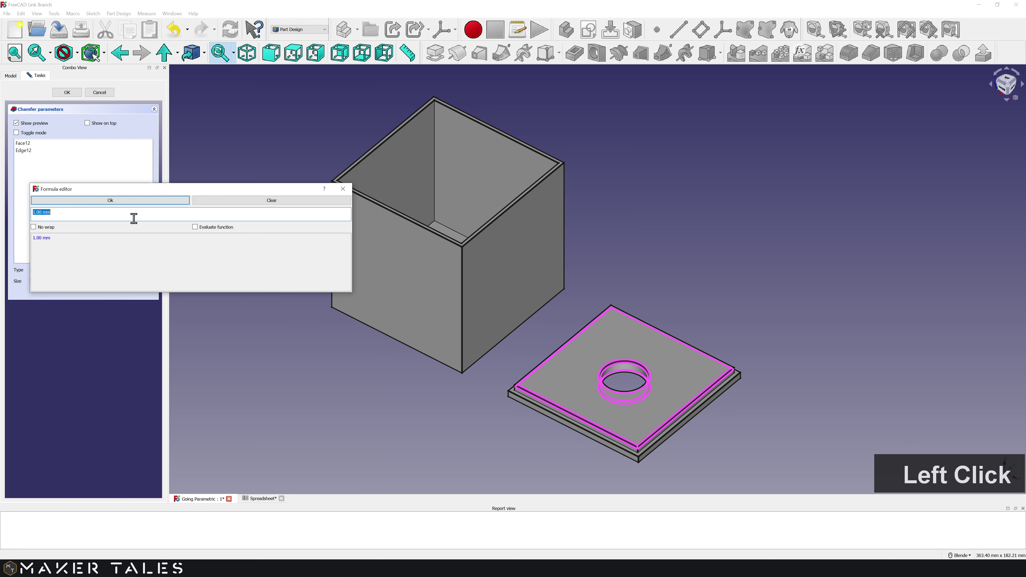
pyautogui.write('Spreadsheet.')
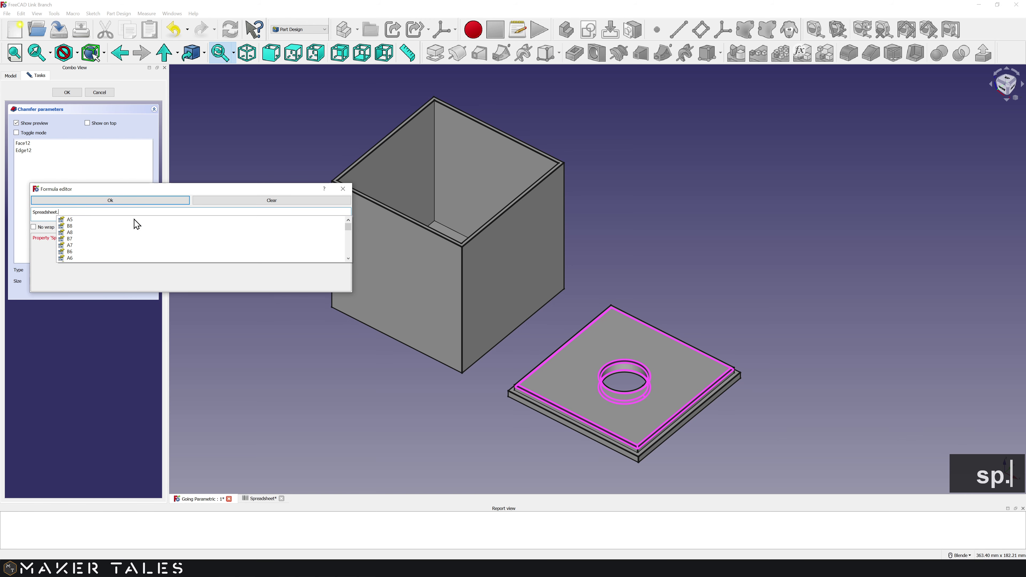
pyautogui.write('g')
pyautogui.press('Return')
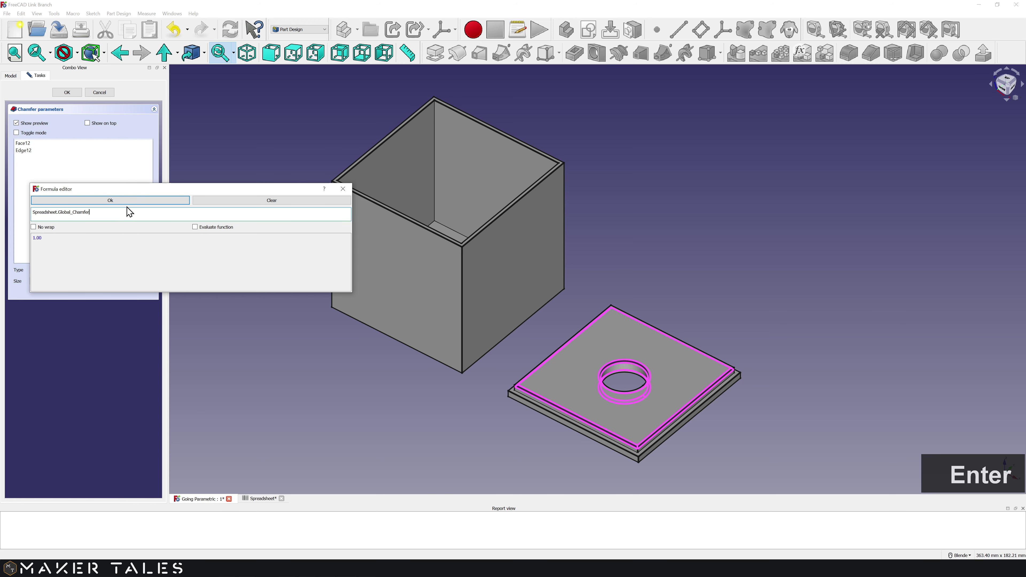
pyautogui.click(128, 201)
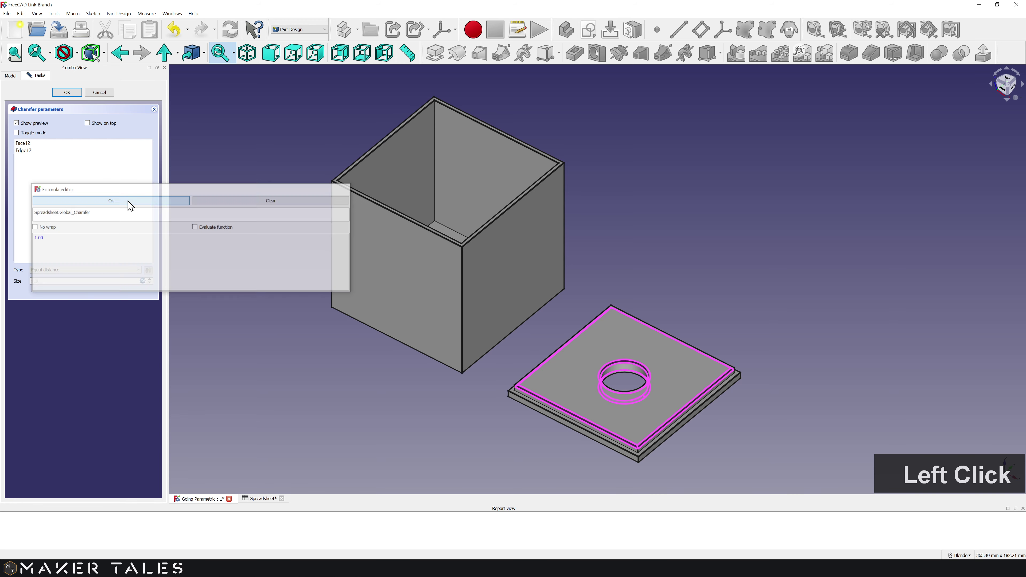
pyautogui.click(67, 93)
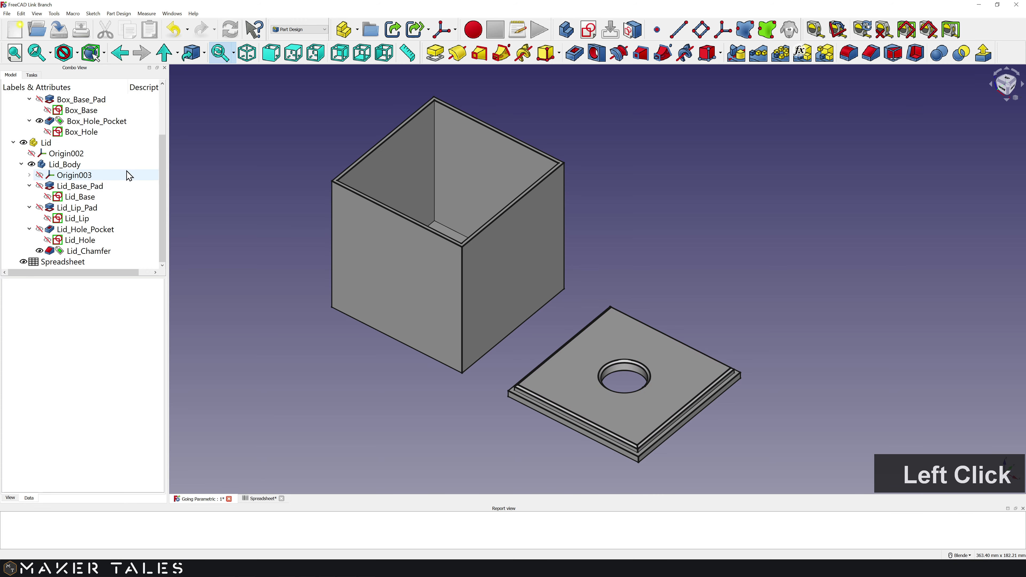
pyautogui.click(14, 142)
# Step: Collapse the Box tree branch and save the Going Parametric project
pyautogui.click(13, 121)
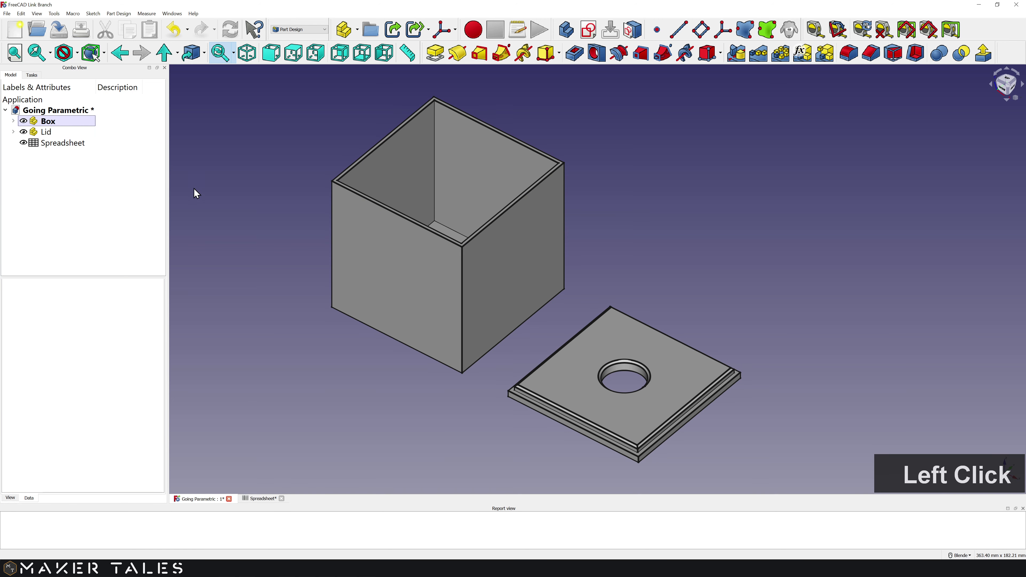
pyautogui.hotkey('ctrl', 's')
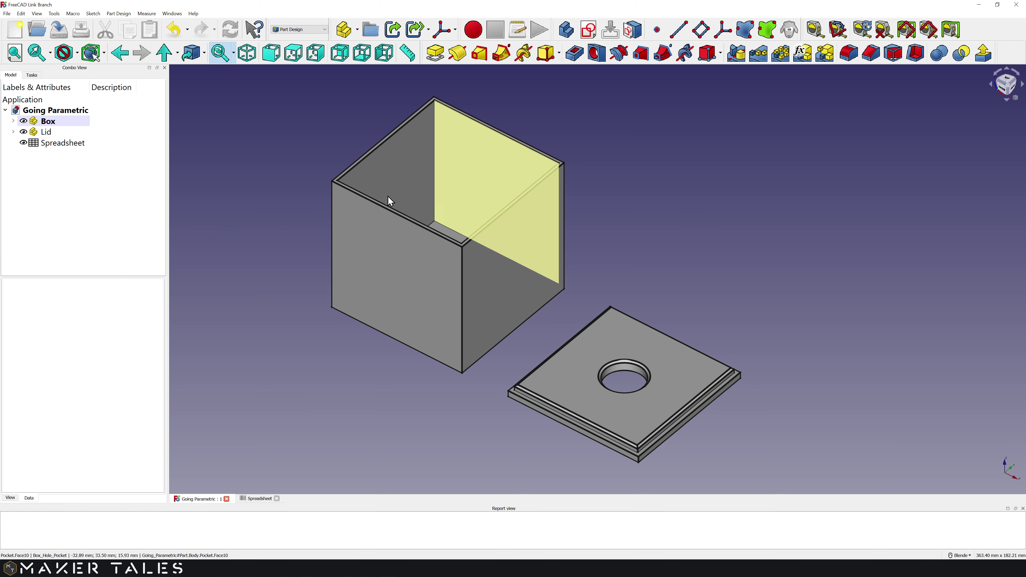
pyautogui.click(281, 150)
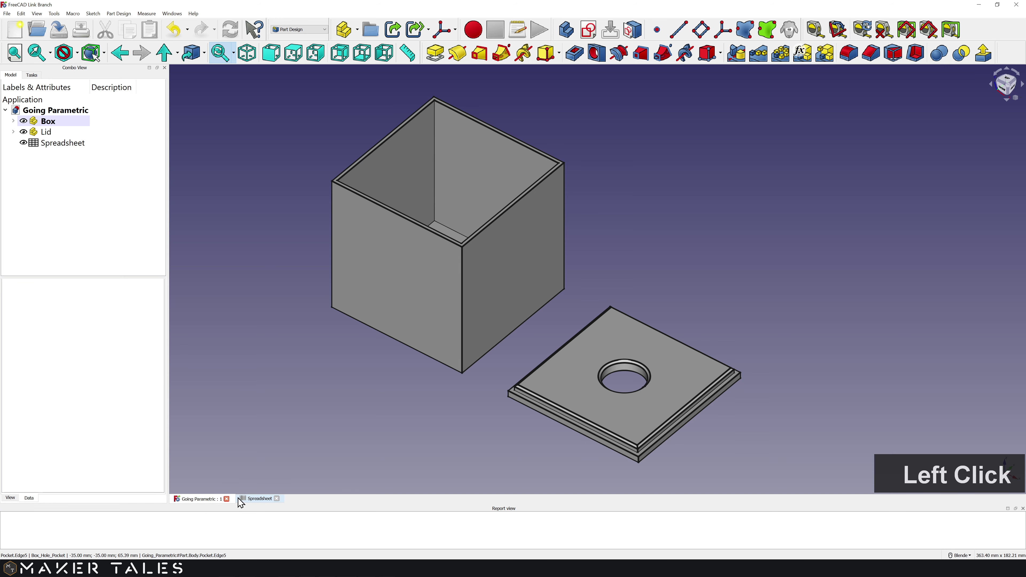
# Step: Tile the 3D model view and the spreadsheet windows side by side
pyautogui.click(252, 500)
pyautogui.click(201, 498)
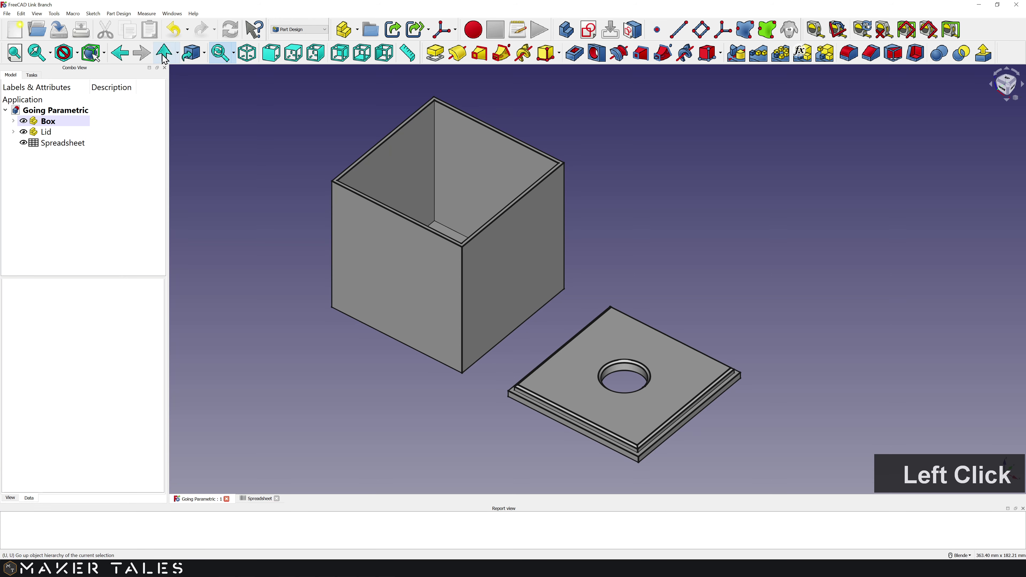
pyautogui.click(168, 14)
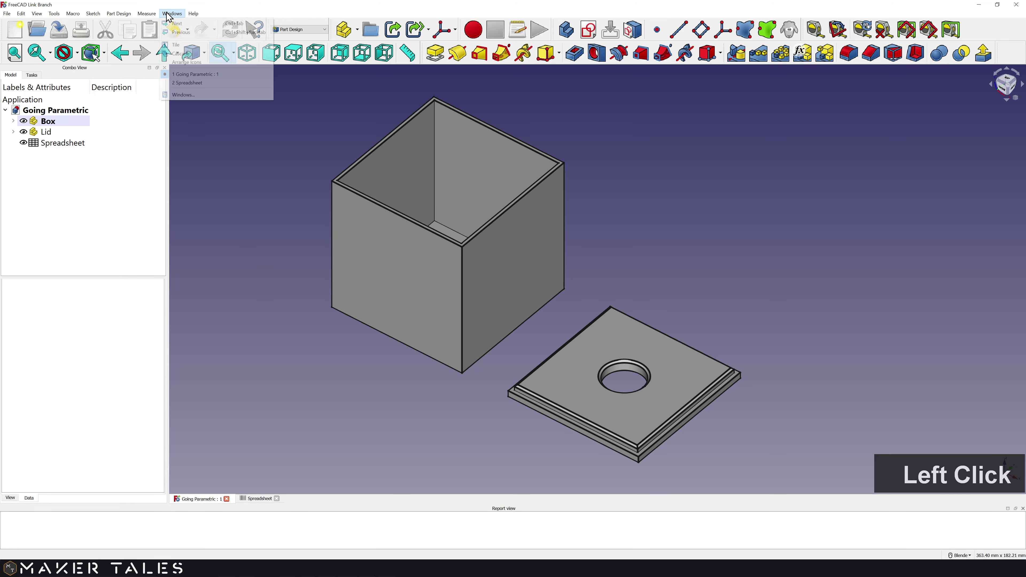
pyautogui.click(176, 44)
# Step: Widen the 3D view beside the spreadsheet and set Height_Width_Depth (B3) to 40 mm
pyautogui.moveTo(598, 202); pyautogui.dragTo(862, 198)
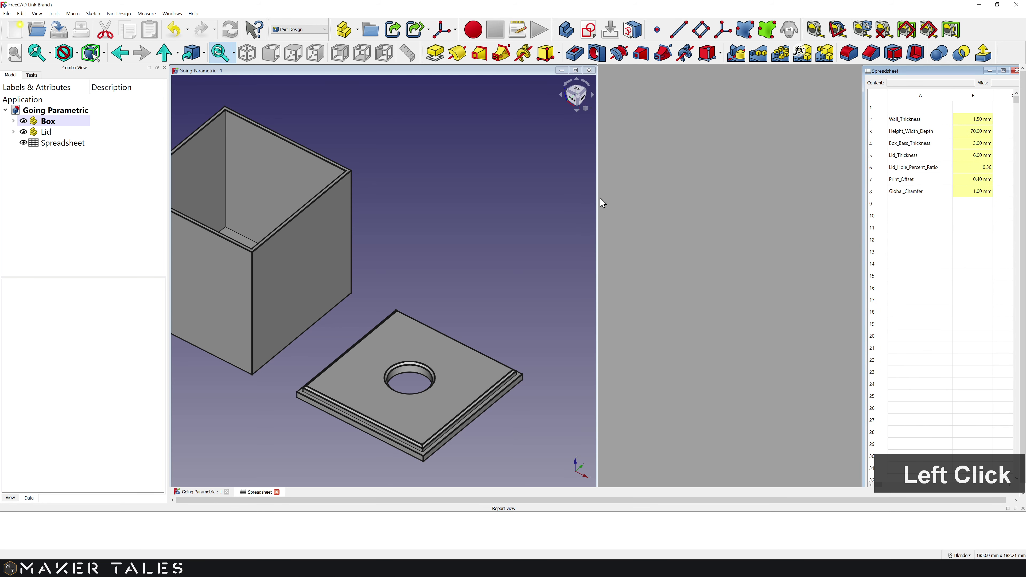
pyautogui.moveTo(598, 199); pyautogui.dragTo(860, 201)
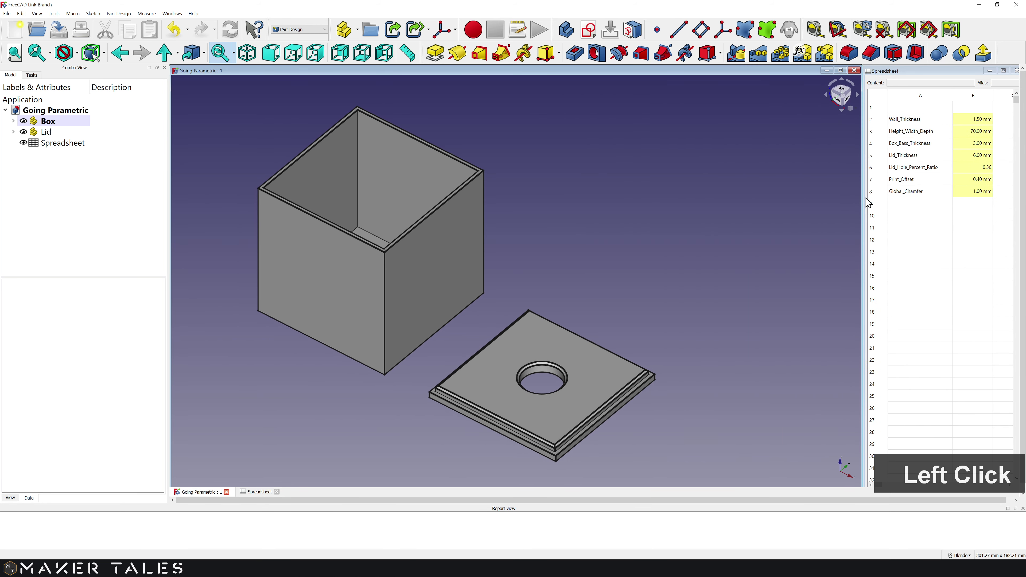
pyautogui.click(973, 133)
pyautogui.write('40')
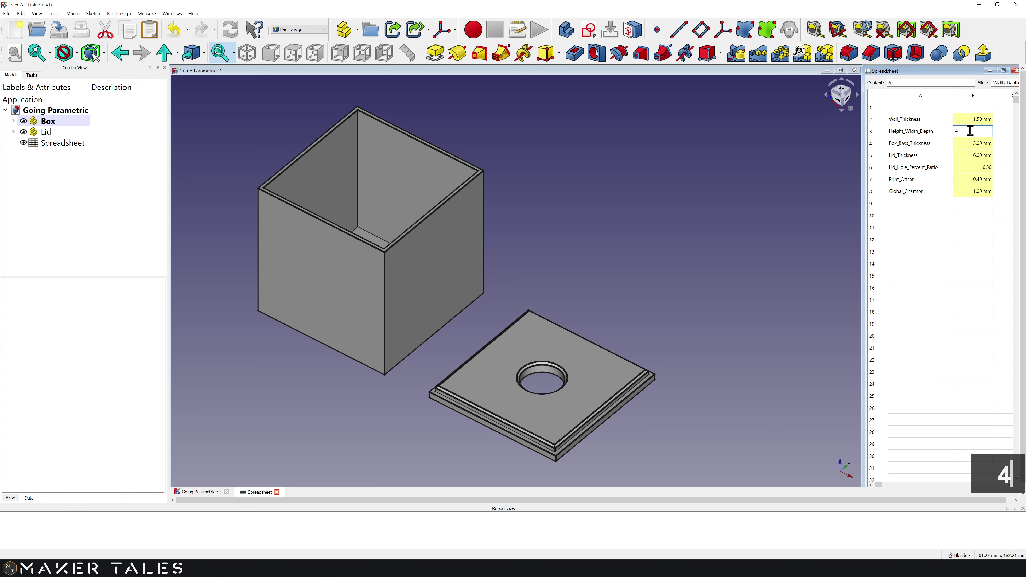
pyautogui.press('Return')
# Step: Set Lid_Hole_Percent_Ratio (B6) to 0.5 and Lid_Thickness (B5) to 10 mm
pyautogui.click(982, 168)
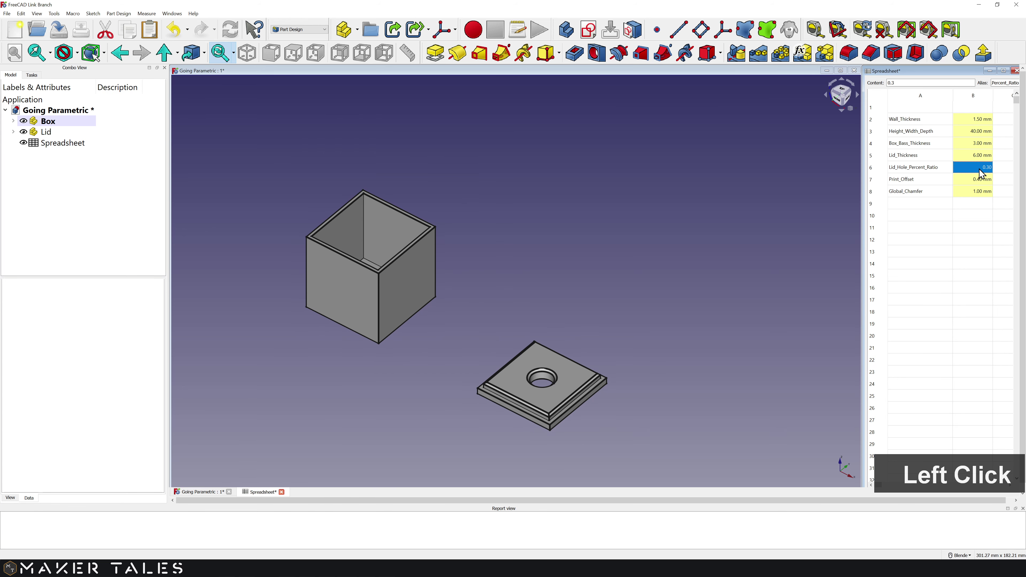
pyautogui.write('0.5')
pyautogui.press('Return')
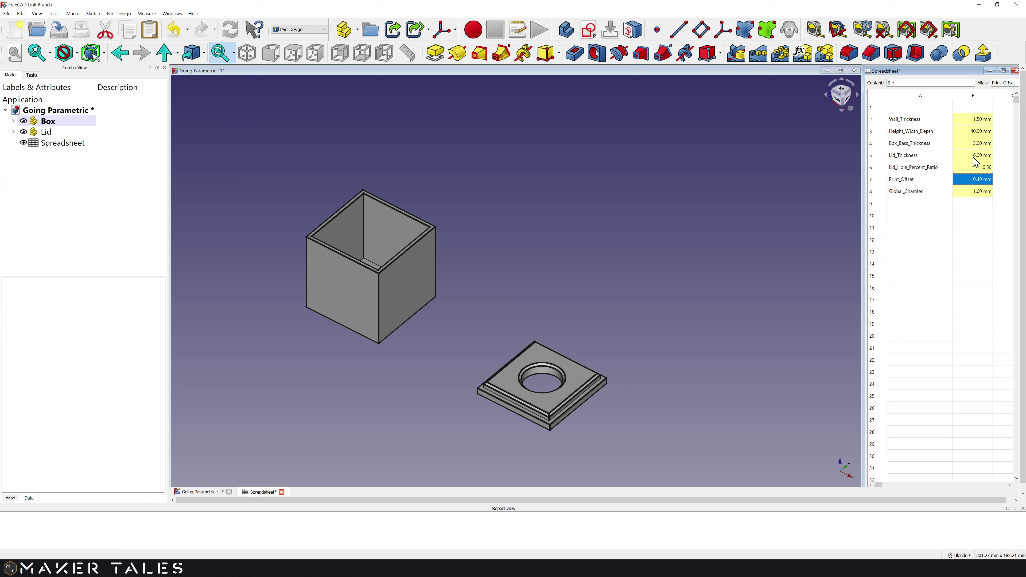
pyautogui.click(975, 157)
pyautogui.write('10')
pyautogui.press('Return')
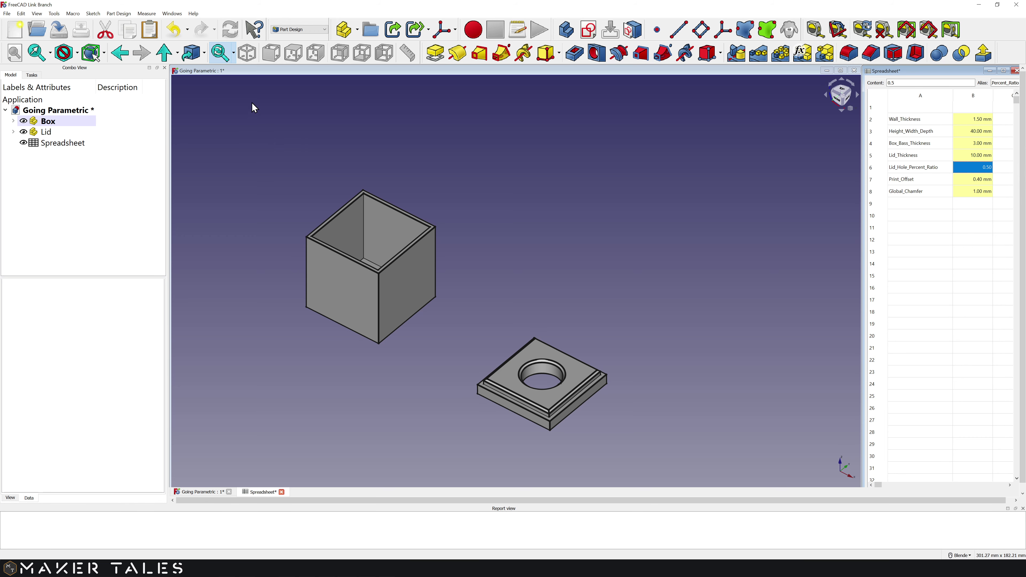
# Step: Maximise the 3D view window to show the rebuilt 40 mm box and lid alone
pyautogui.doubleClick(304, 73)
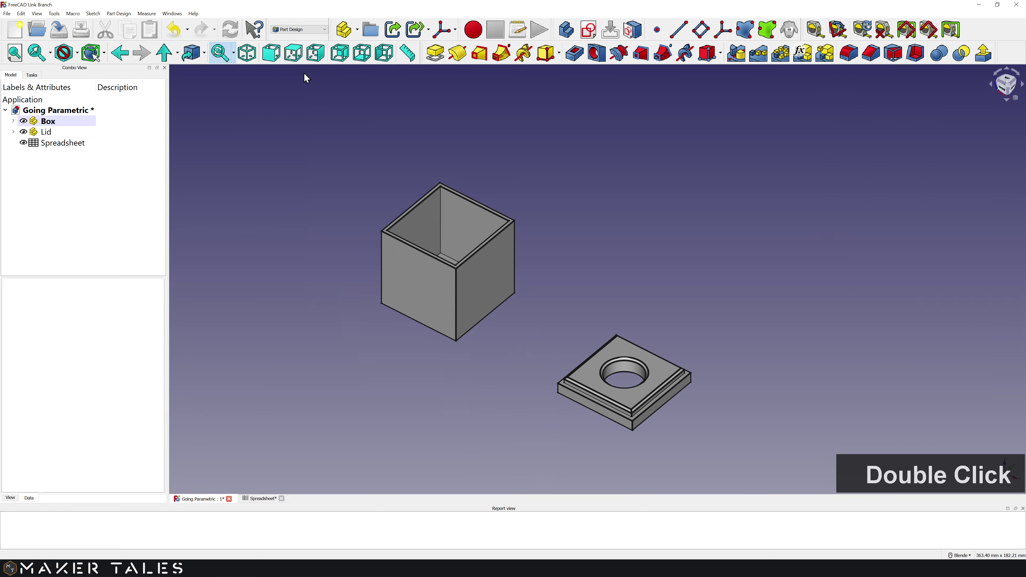